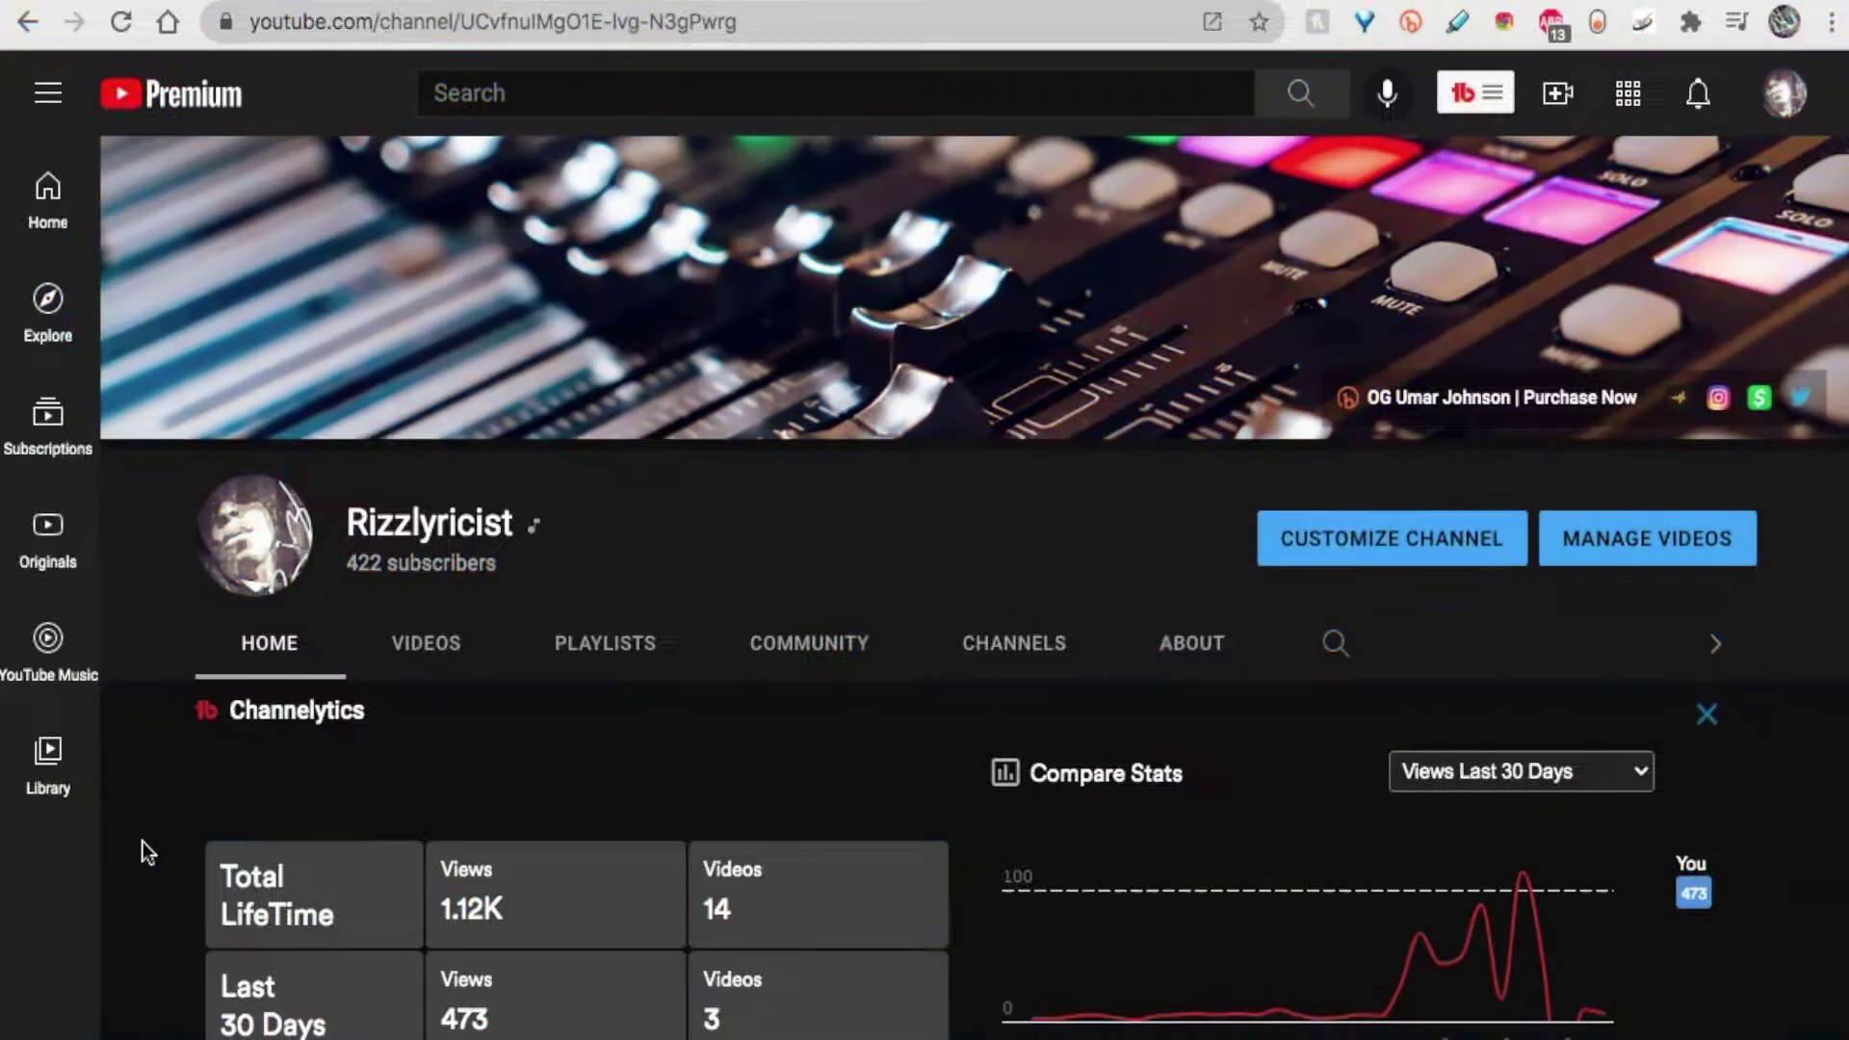
scroll(142, 842, "down", 2)
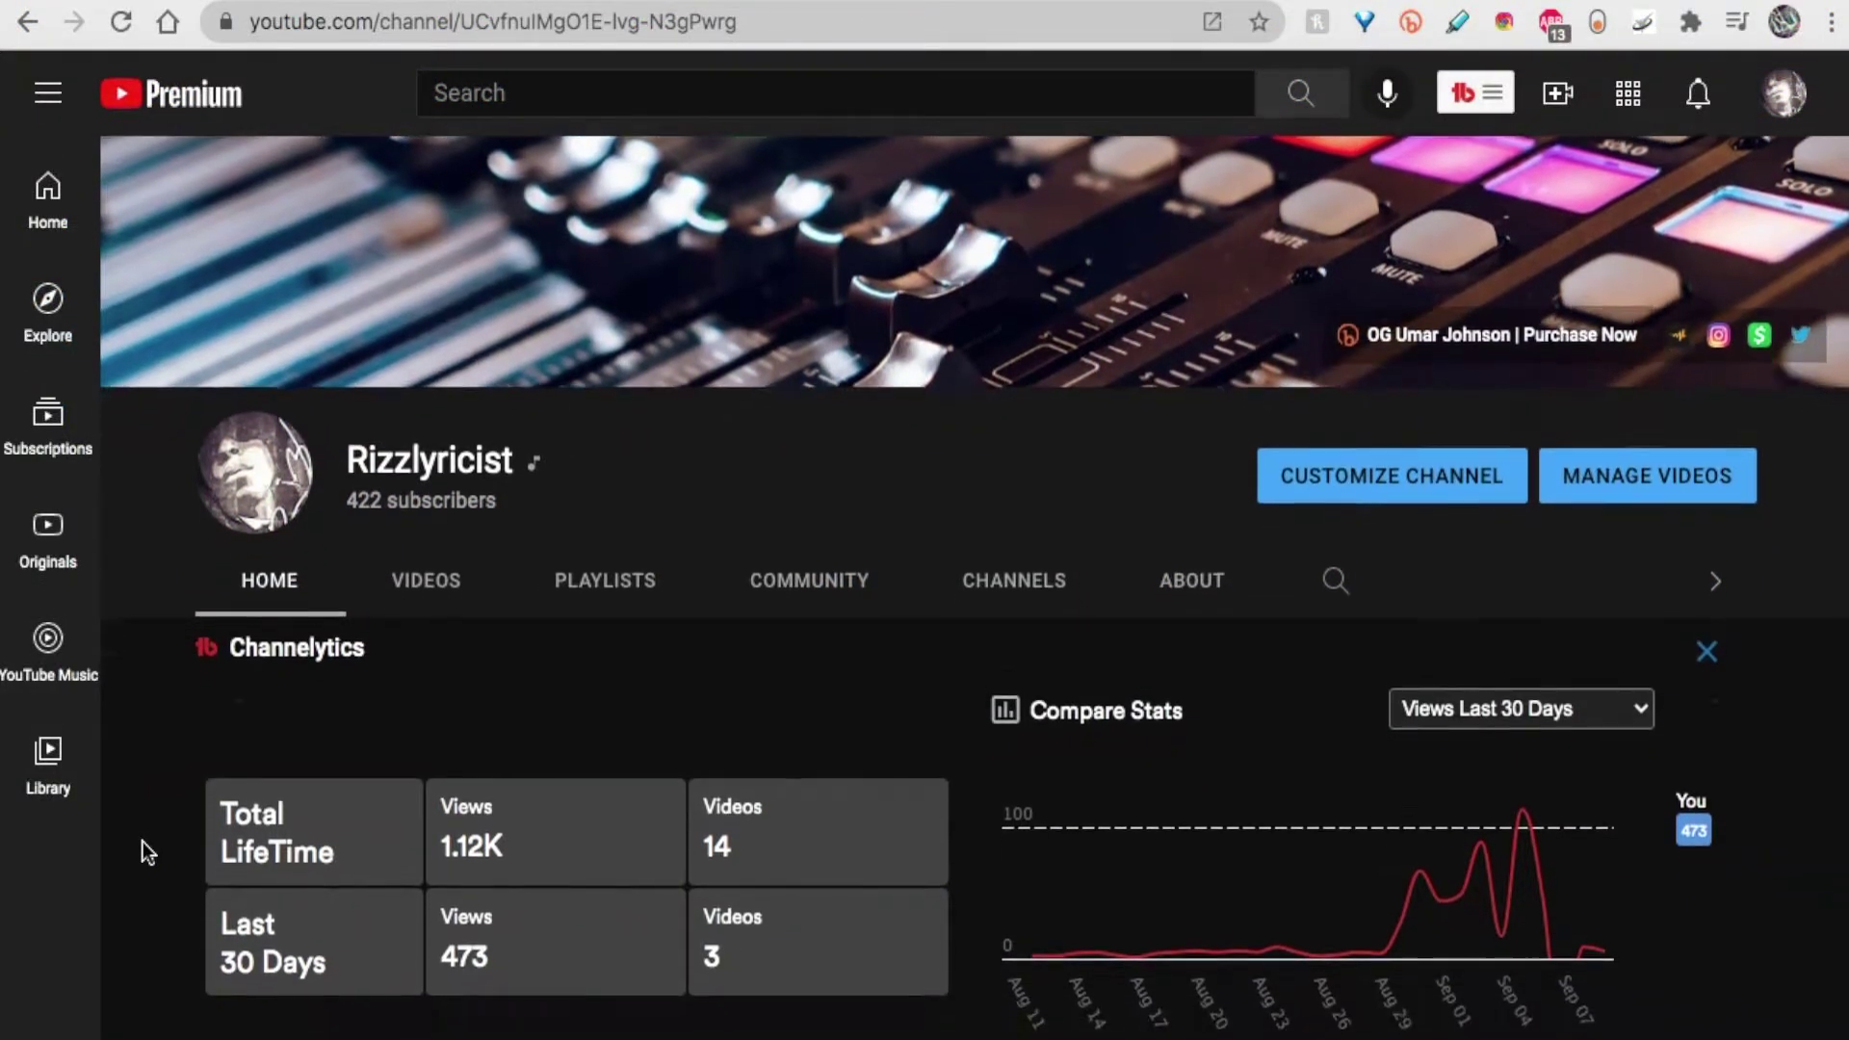
scroll(143, 842, "down", 2)
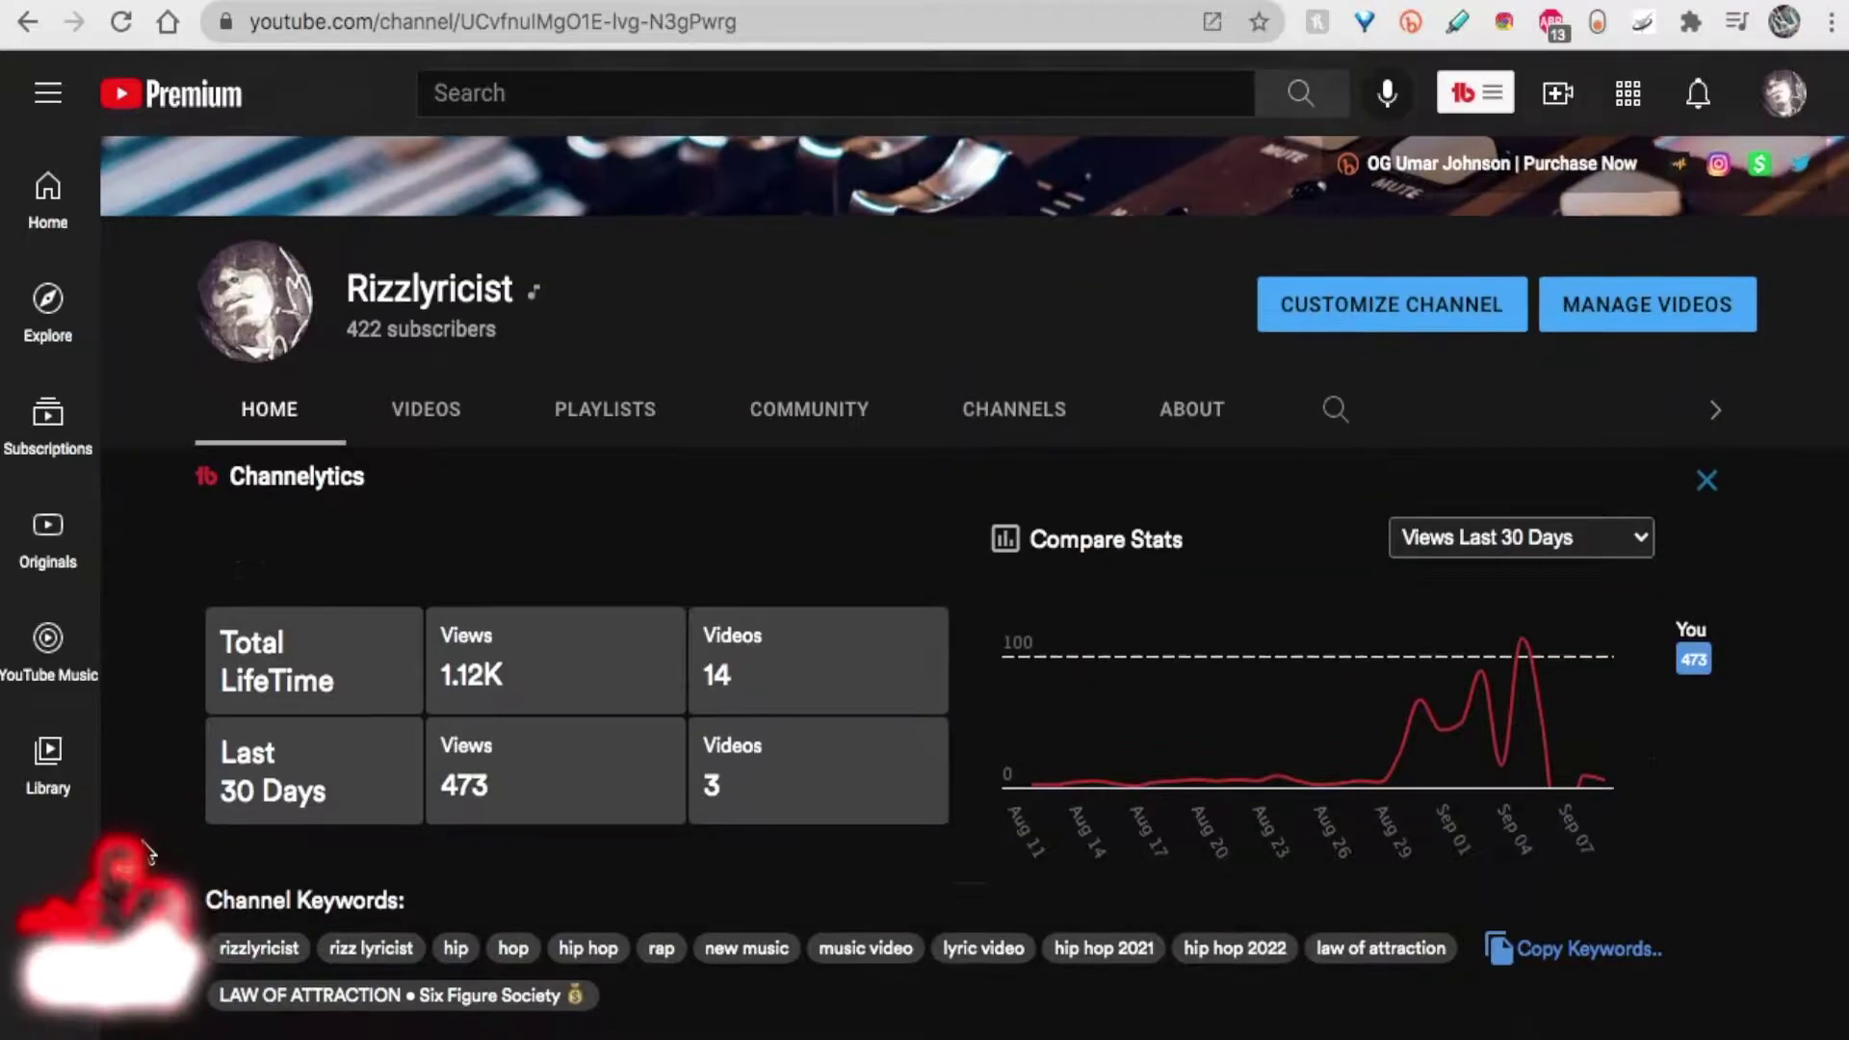
scroll(142, 853, "down", 2)
scroll(142, 853, "down", 3)
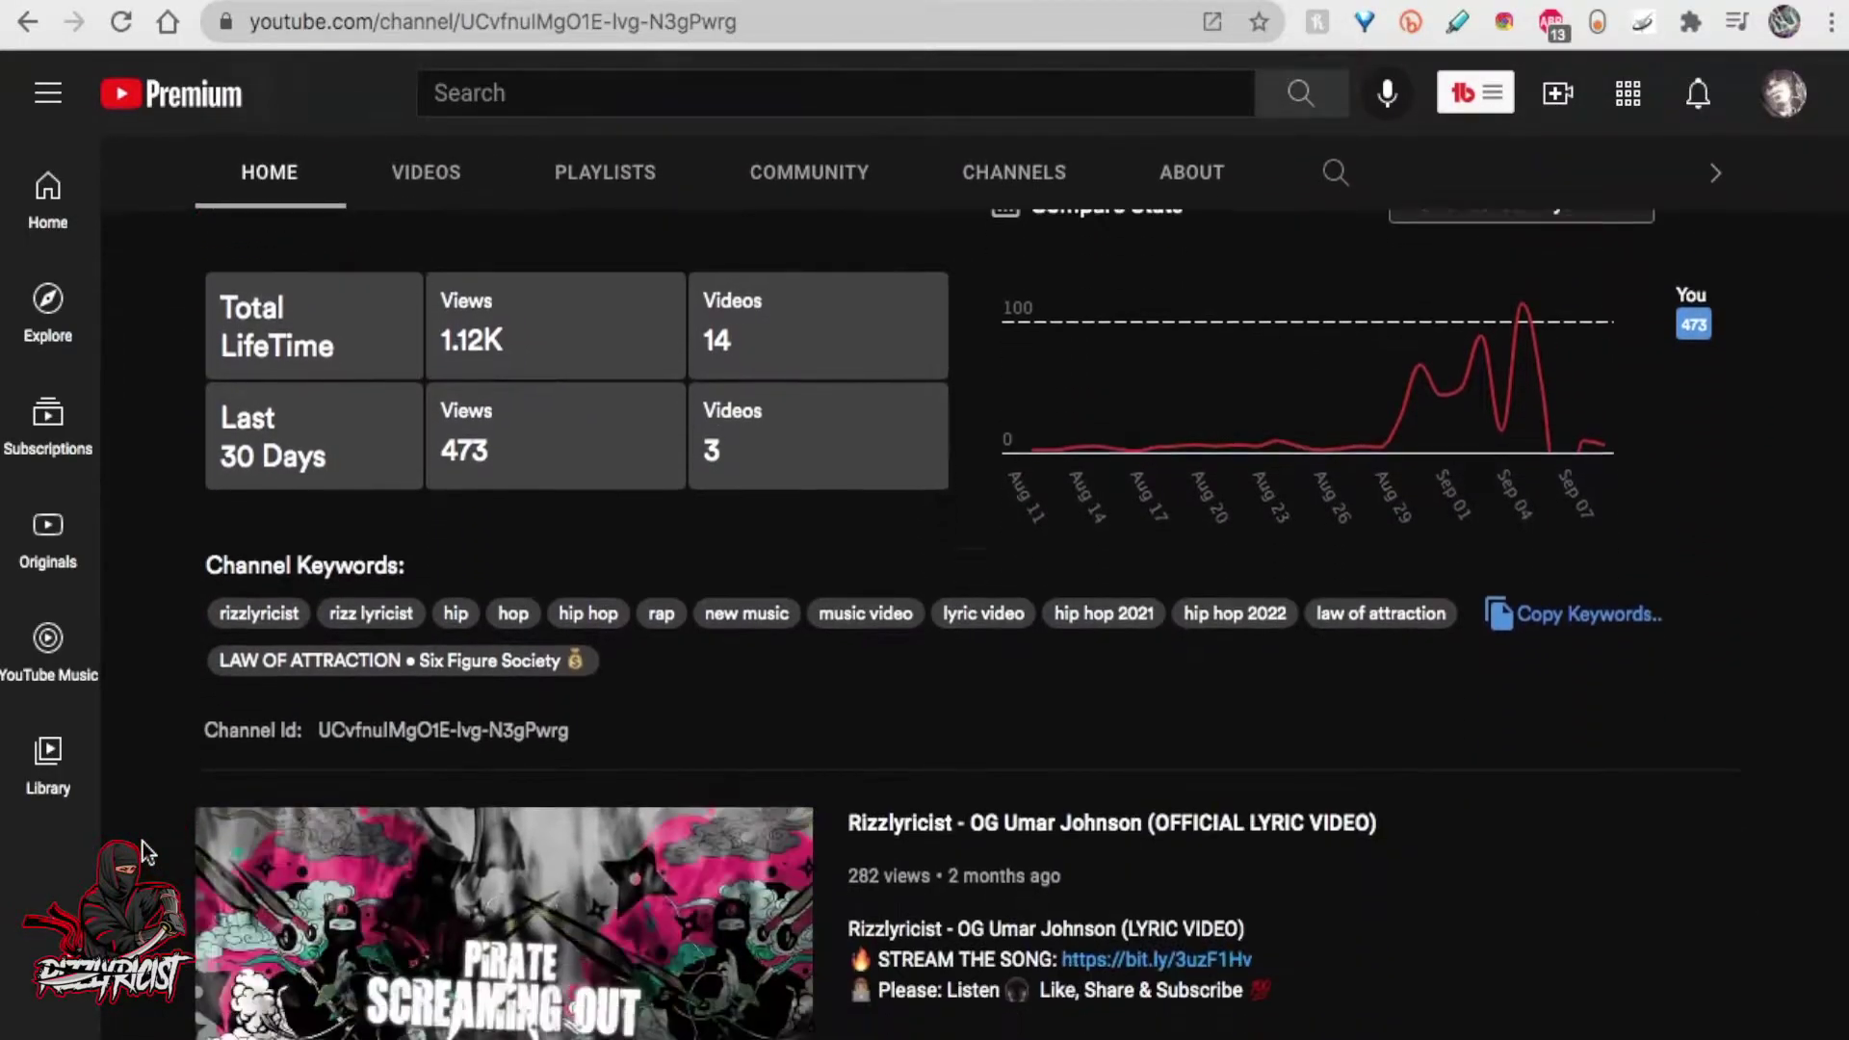
scroll(142, 853, "down", 1)
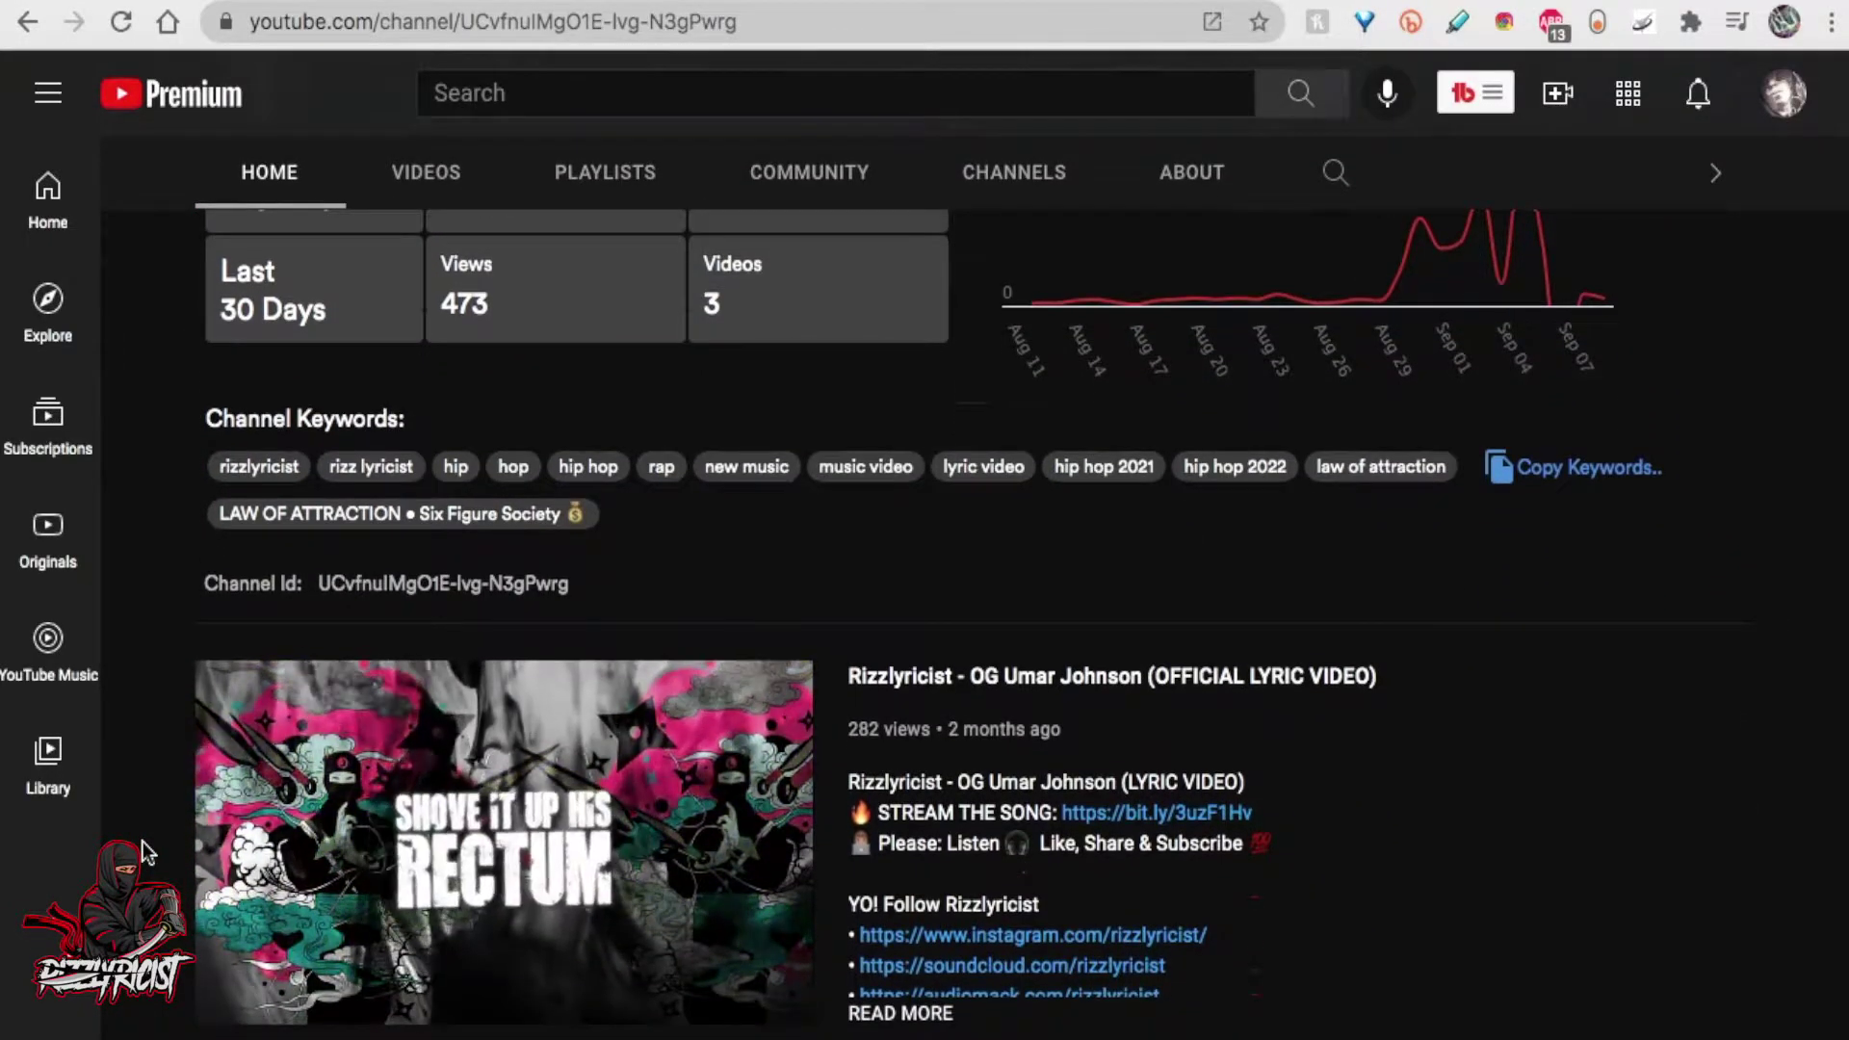
scroll(142, 853, "up", 1)
scroll(144, 854, "up", 1)
scroll(143, 852, "up", 1)
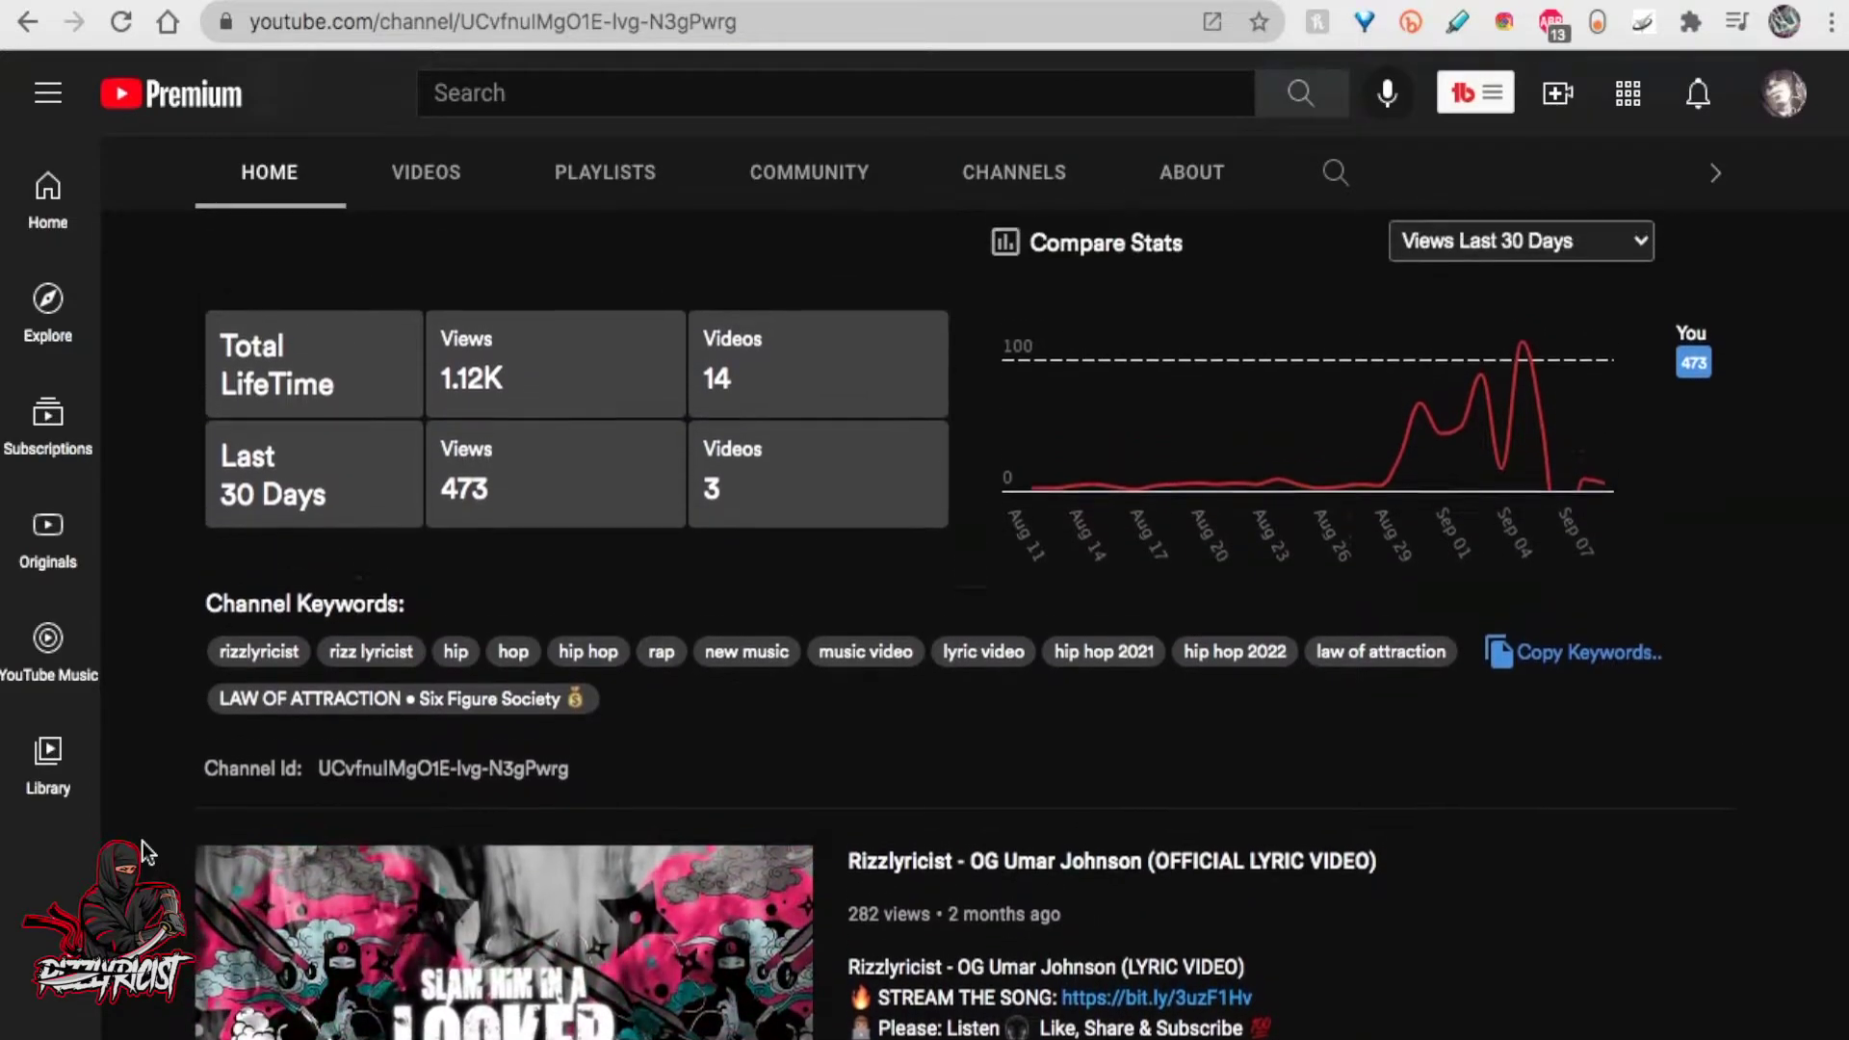
scroll(143, 853, "up", 1)
scroll(143, 853, "up", 1)
scroll(144, 848, "up", 1)
scroll(143, 847, "up", 2)
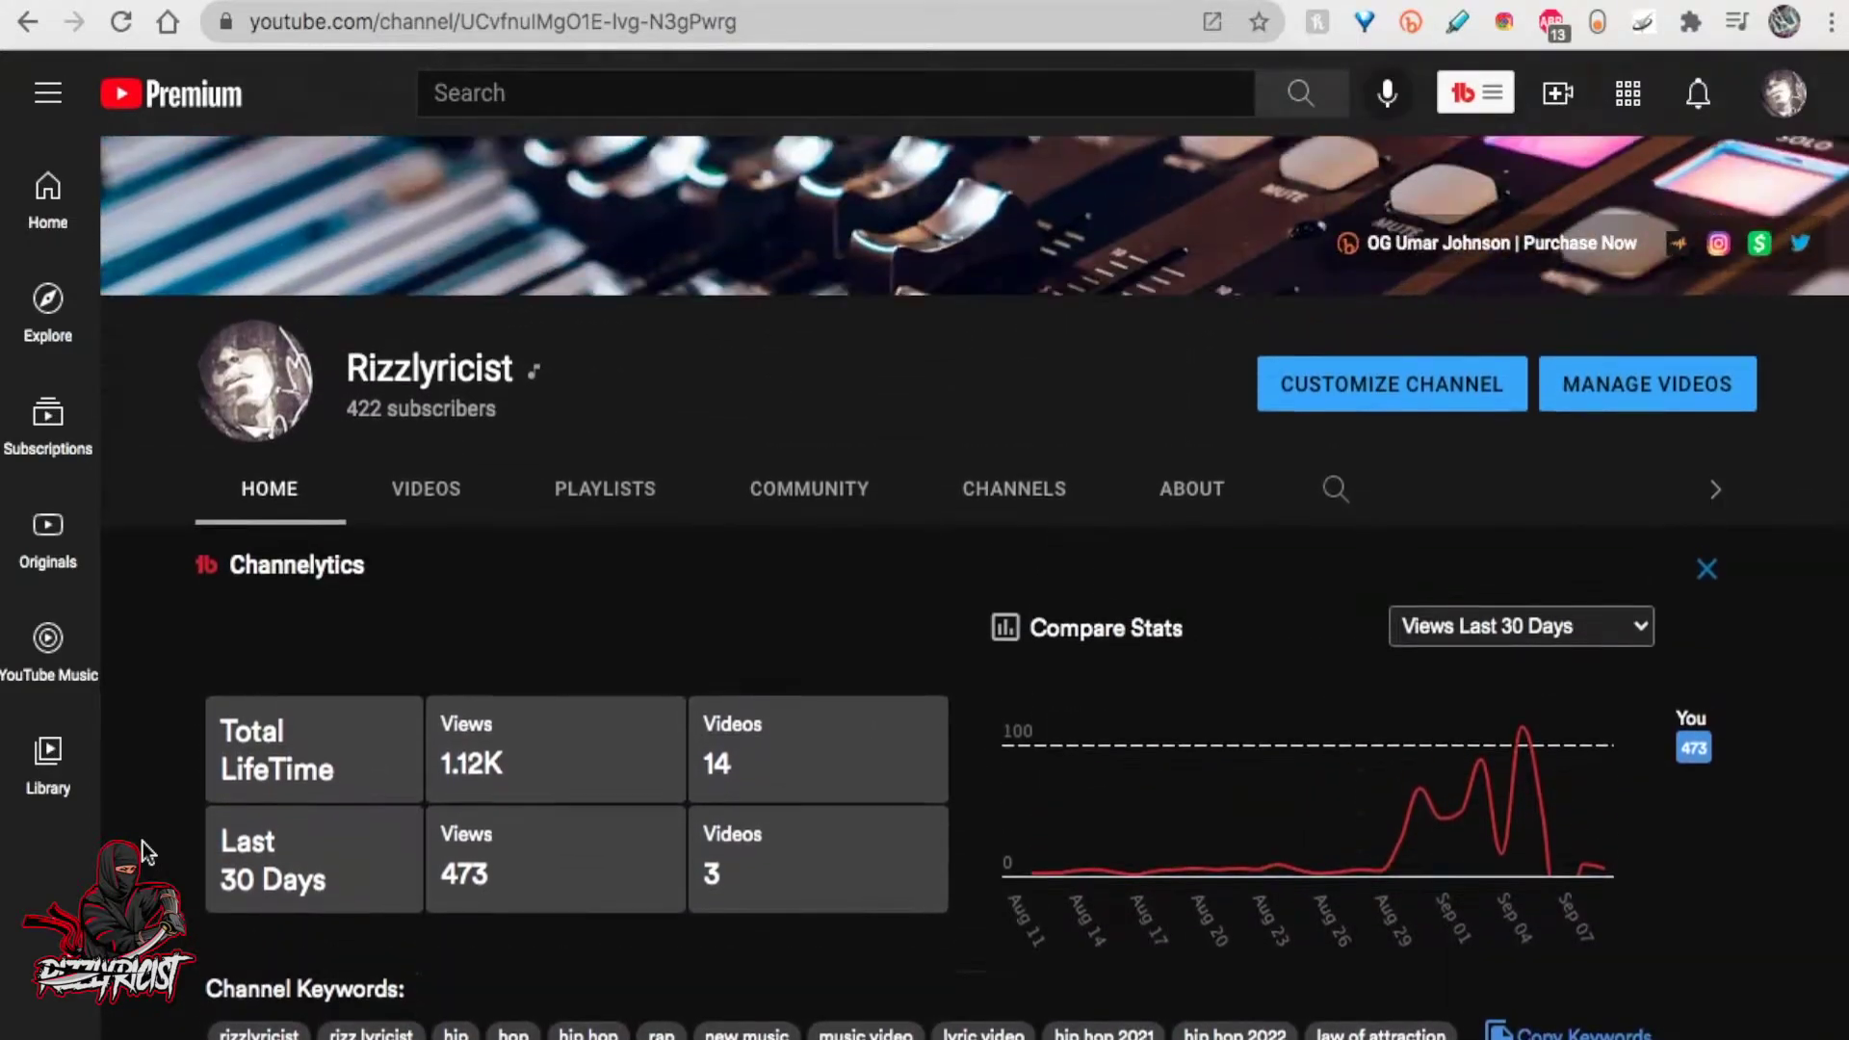
scroll(143, 848, "up", 1)
scroll(142, 848, "up", 1)
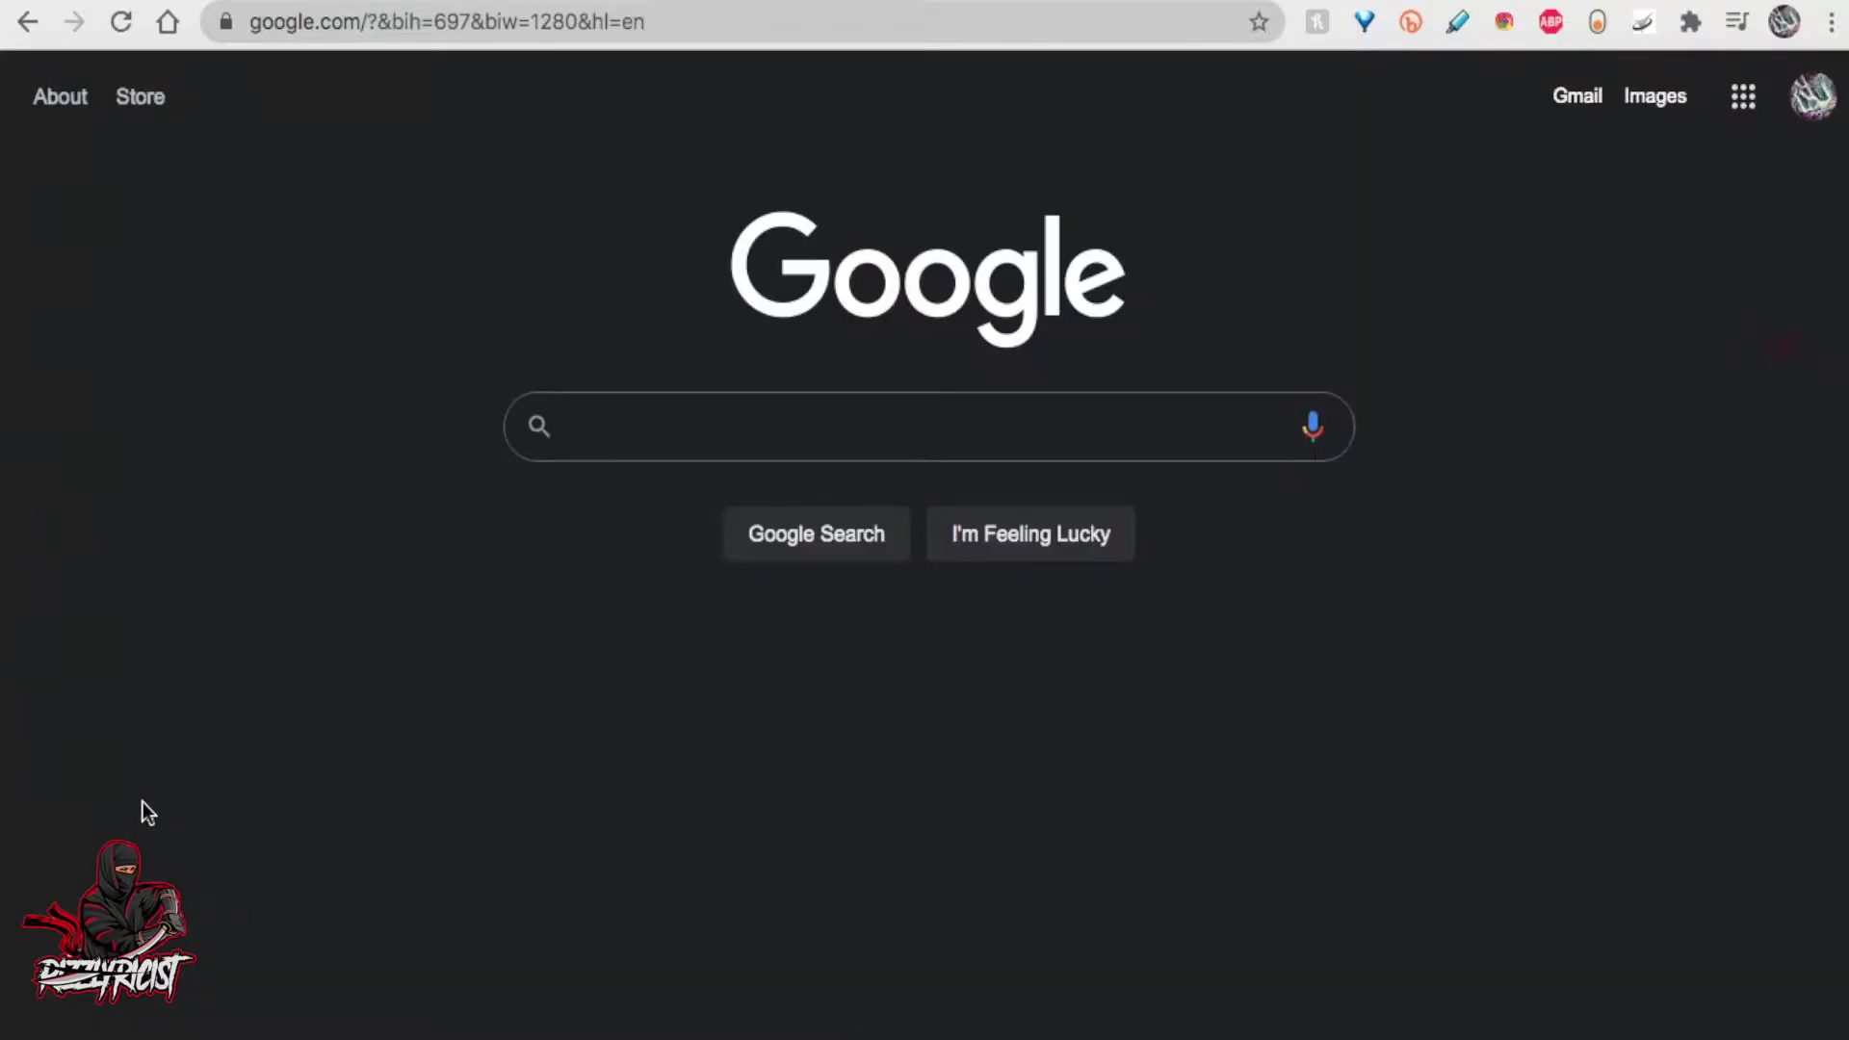
type("favorite album c")
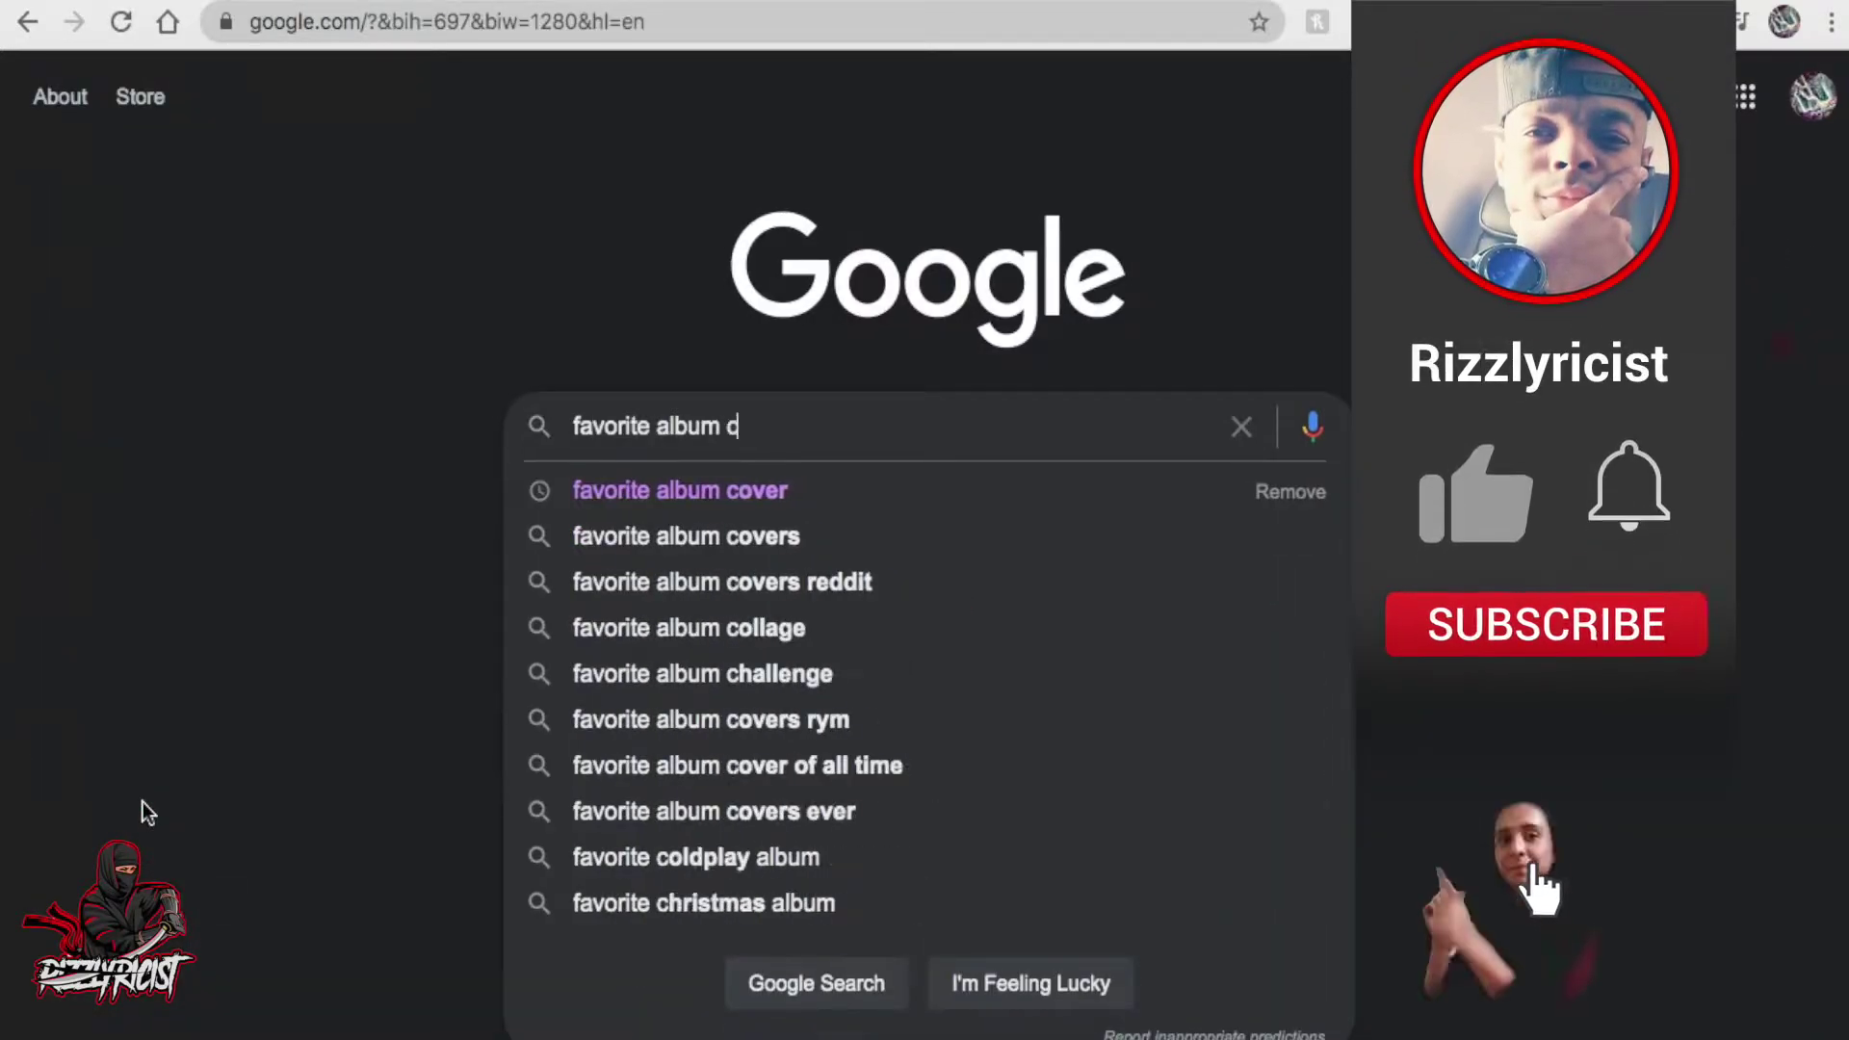
type("over")
Search 'favorite album cover' and filter the image results to Large size
key("Return")
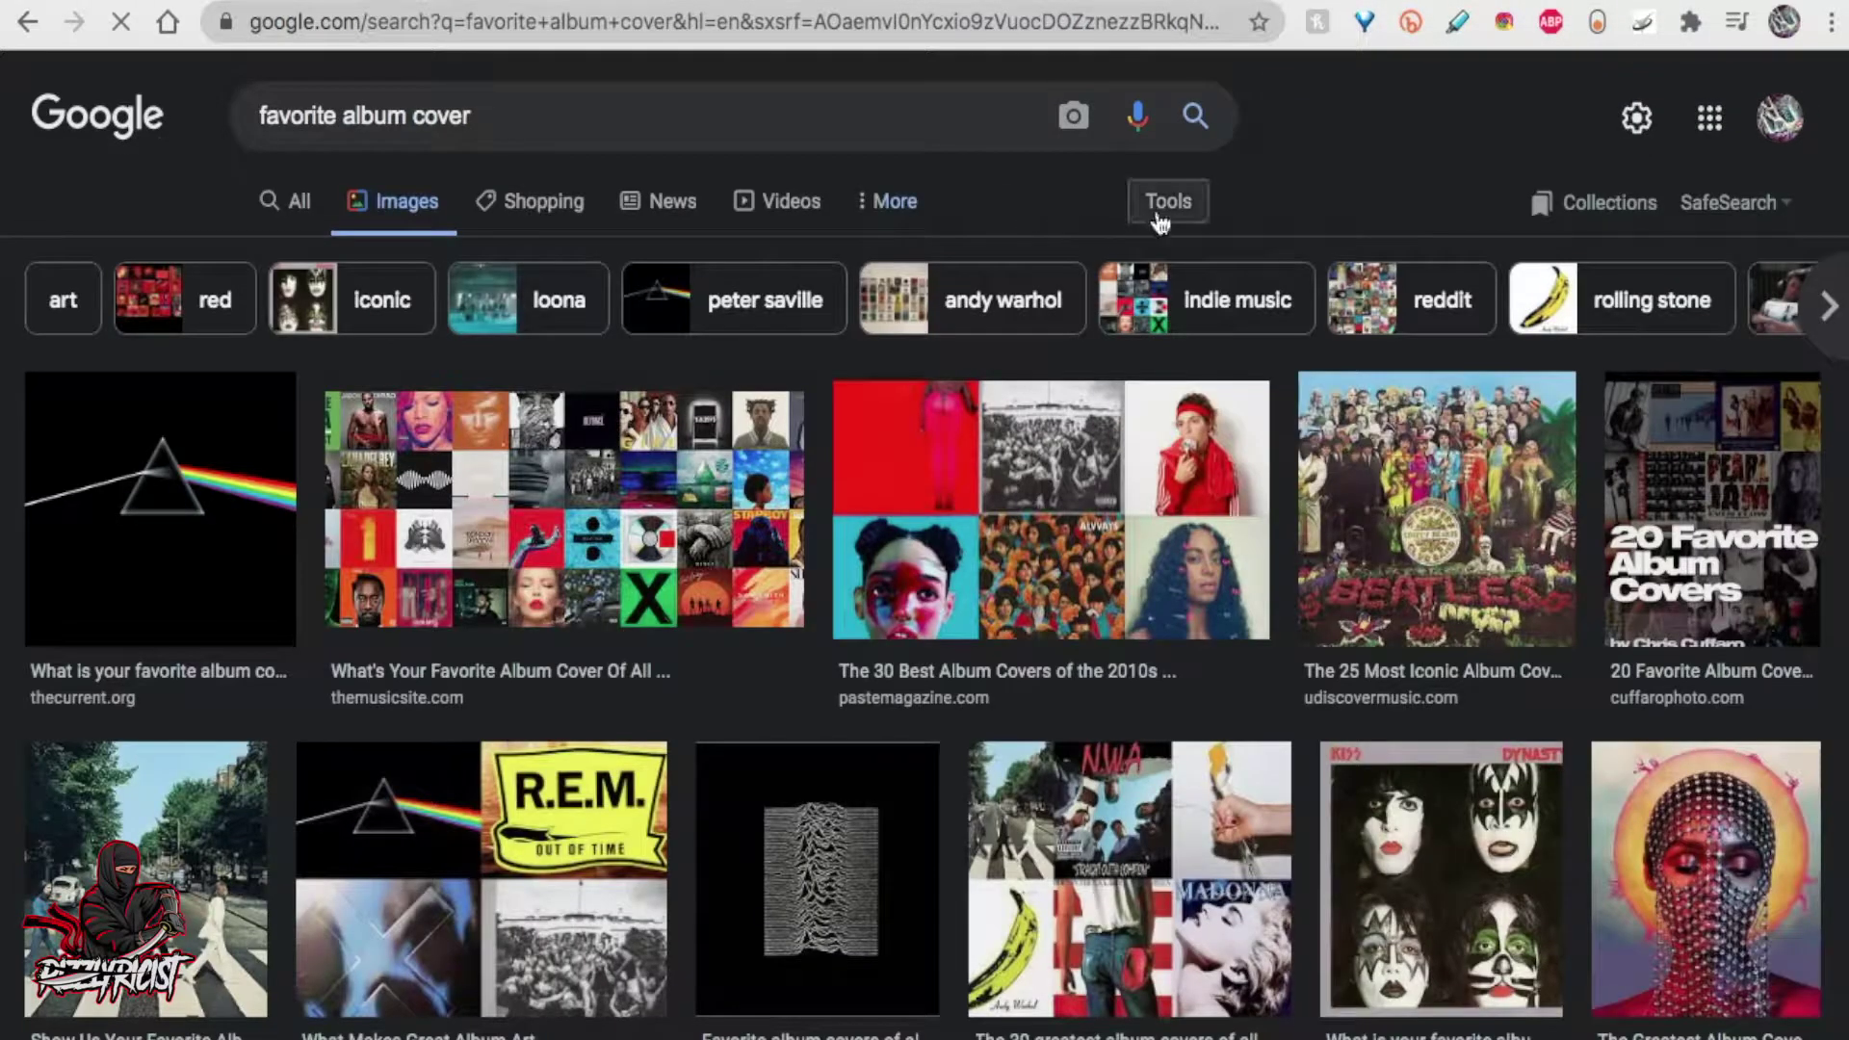
left_click(1162, 207)
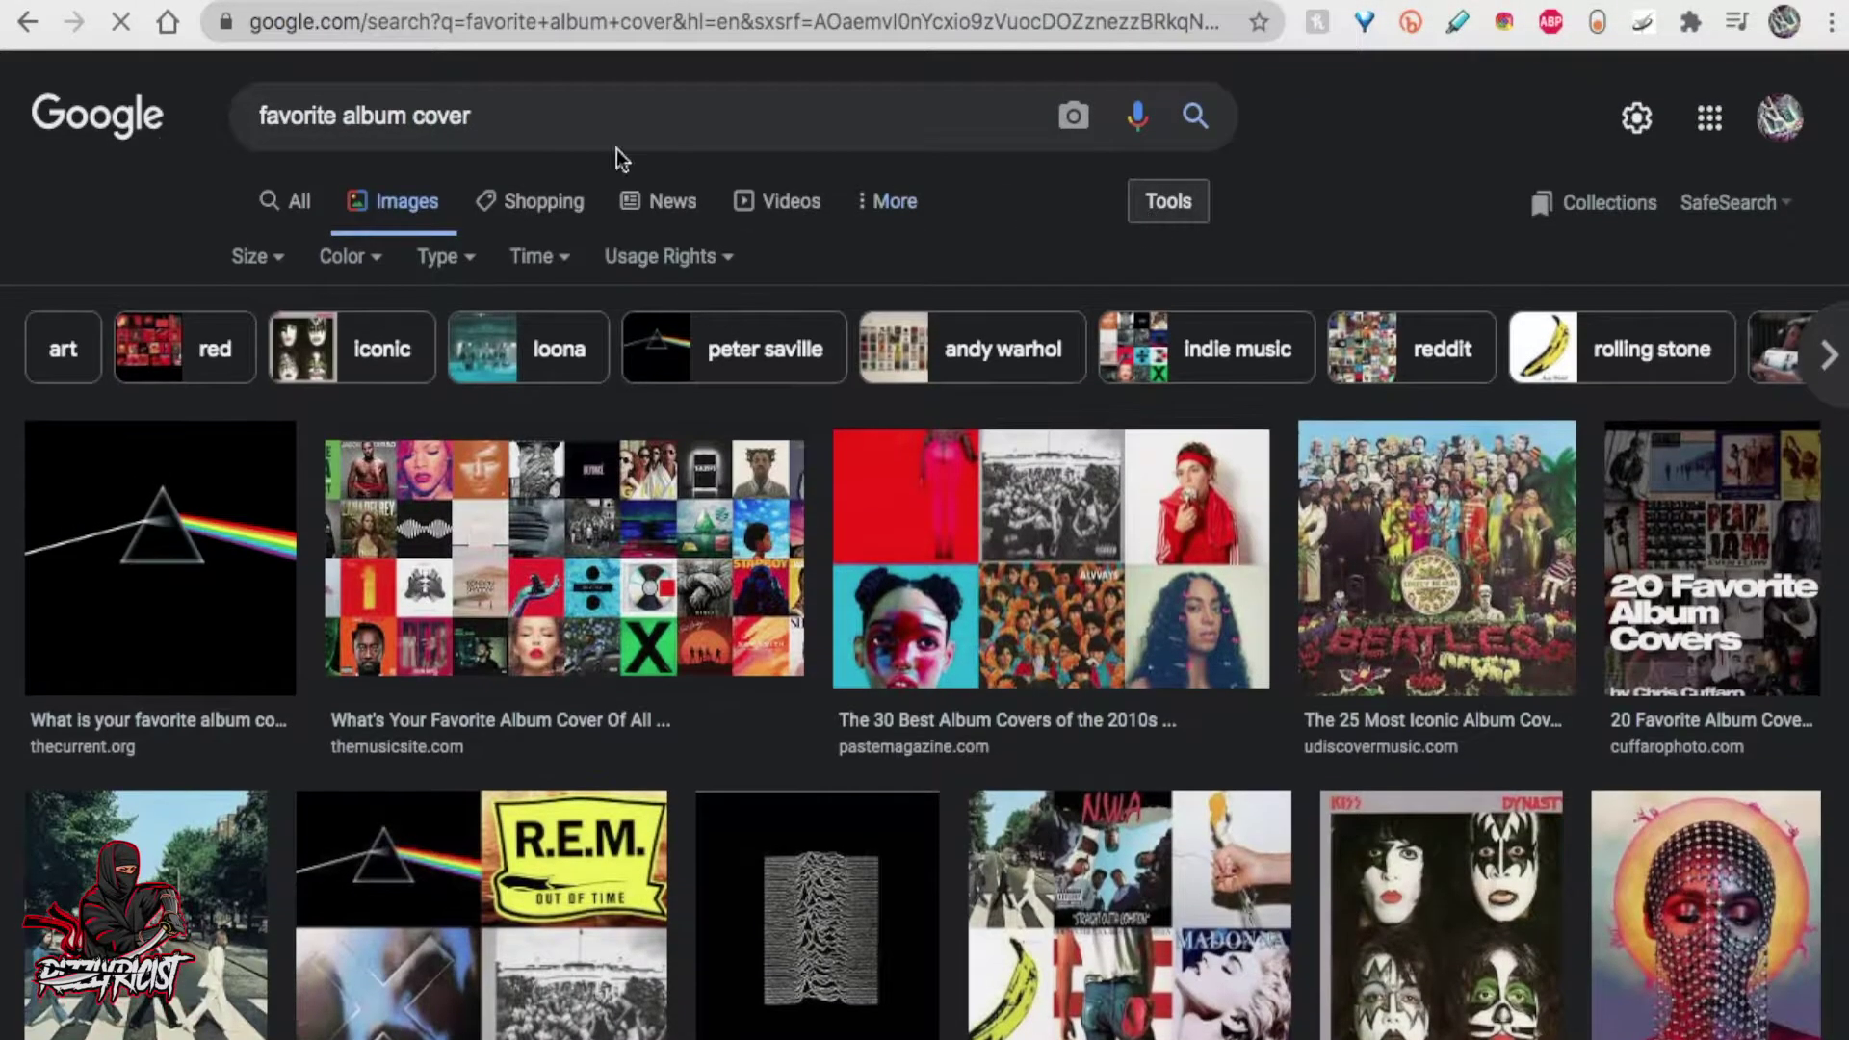
left_click(244, 260)
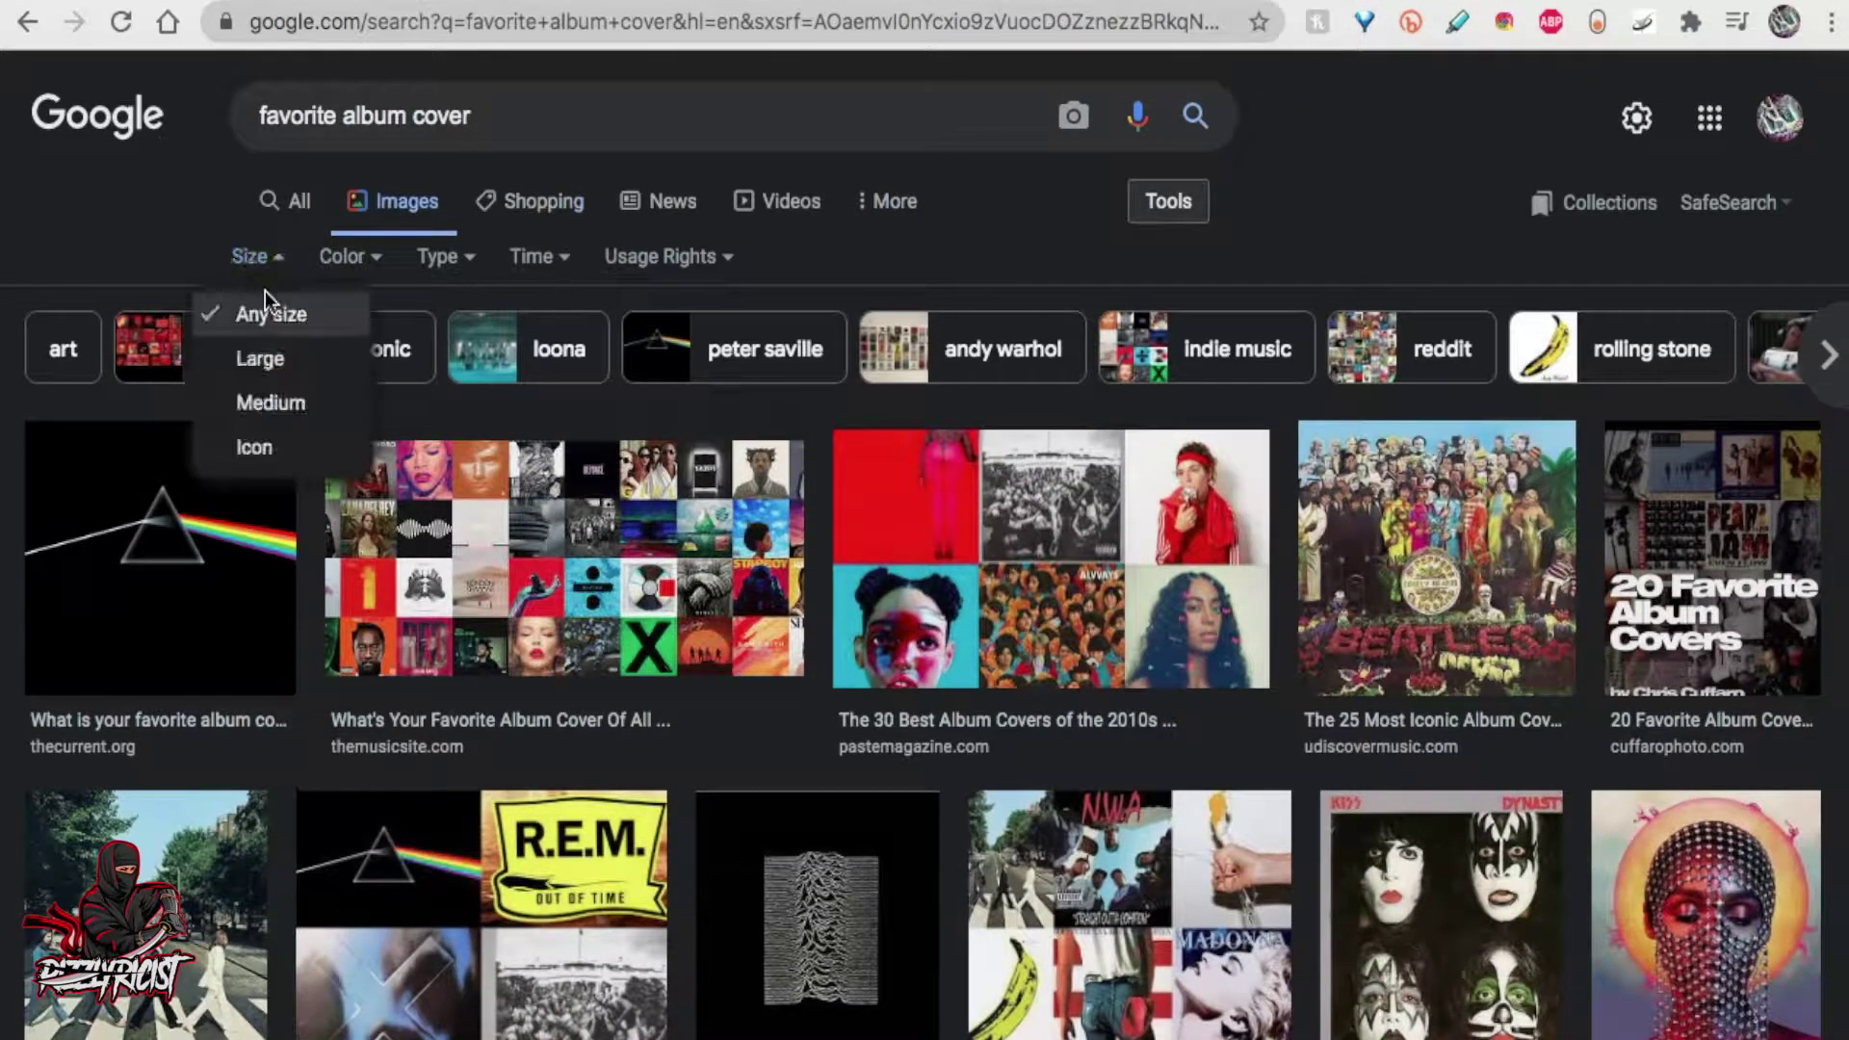
left_click(337, 364)
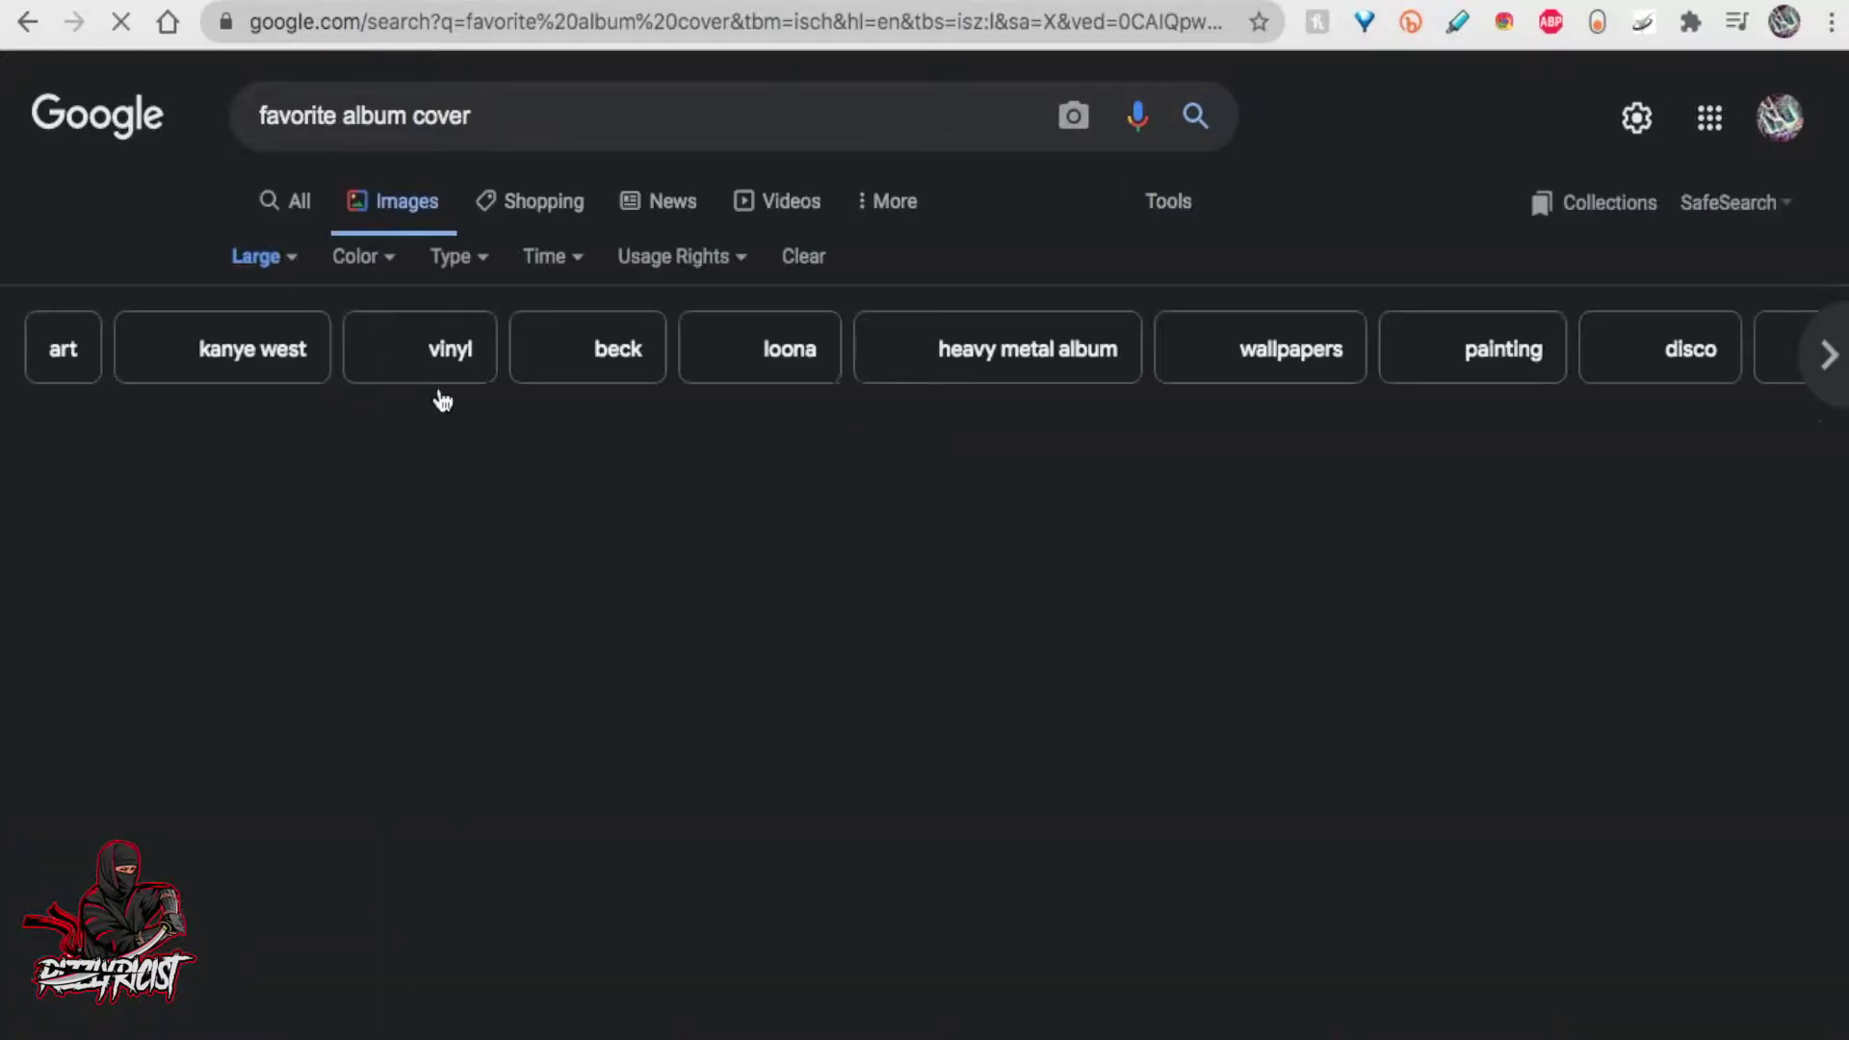
scroll(485, 496, "down", 5)
scroll(484, 498, "down", 5)
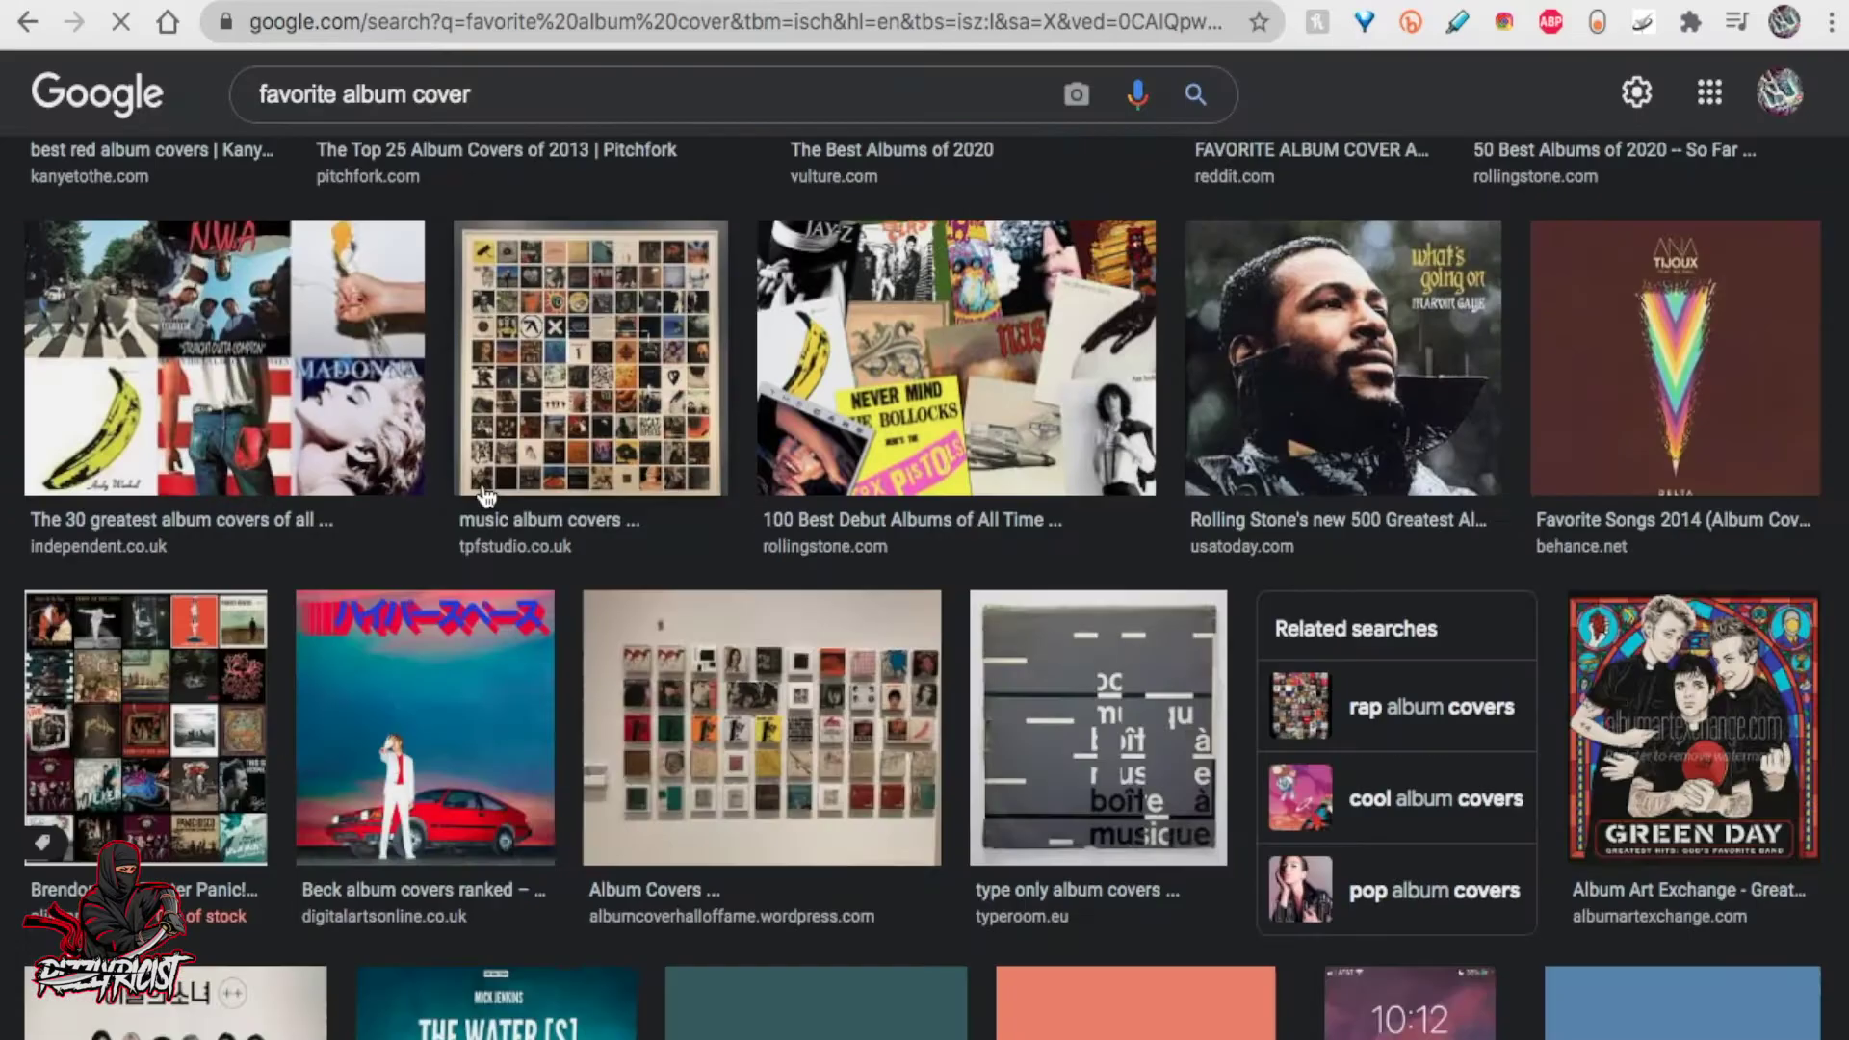
scroll(484, 498, "down", 4)
scroll(483, 497, "down", 2)
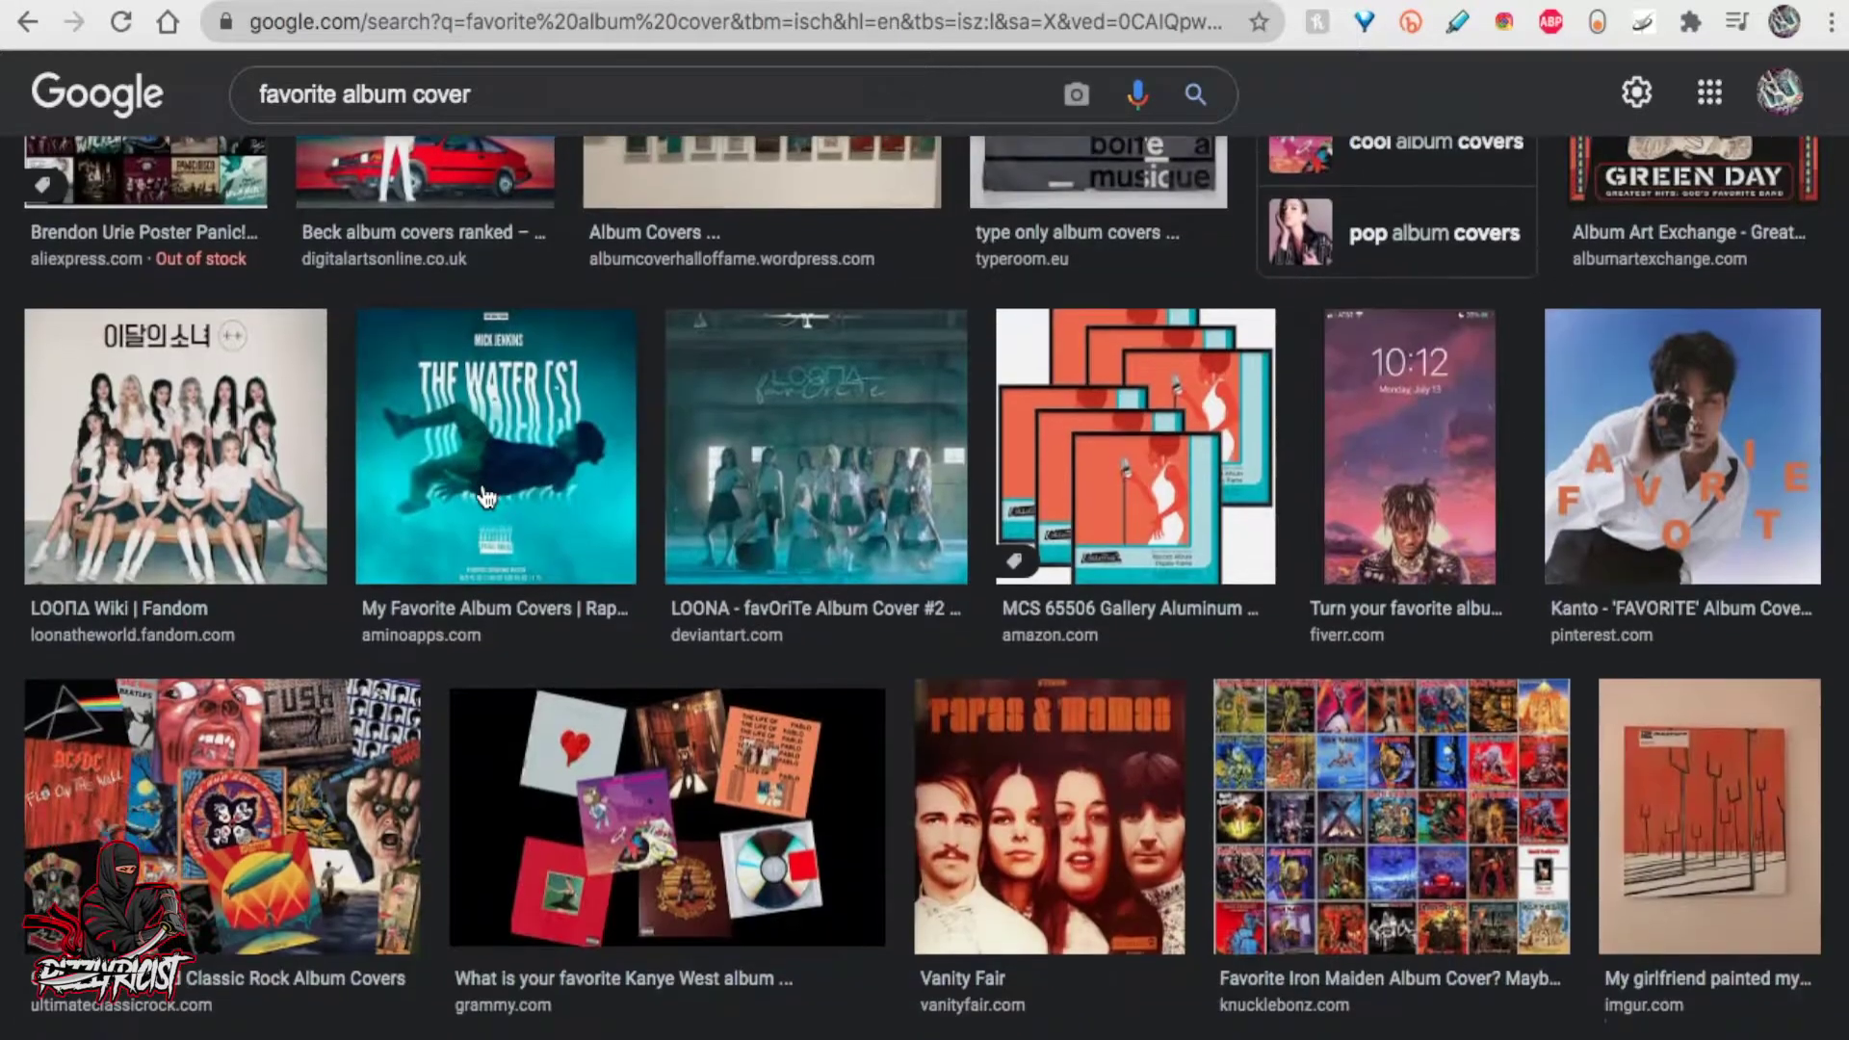
scroll(484, 497, "down", 1)
scroll(484, 497, "down", 1)
scroll(484, 498, "down", 2)
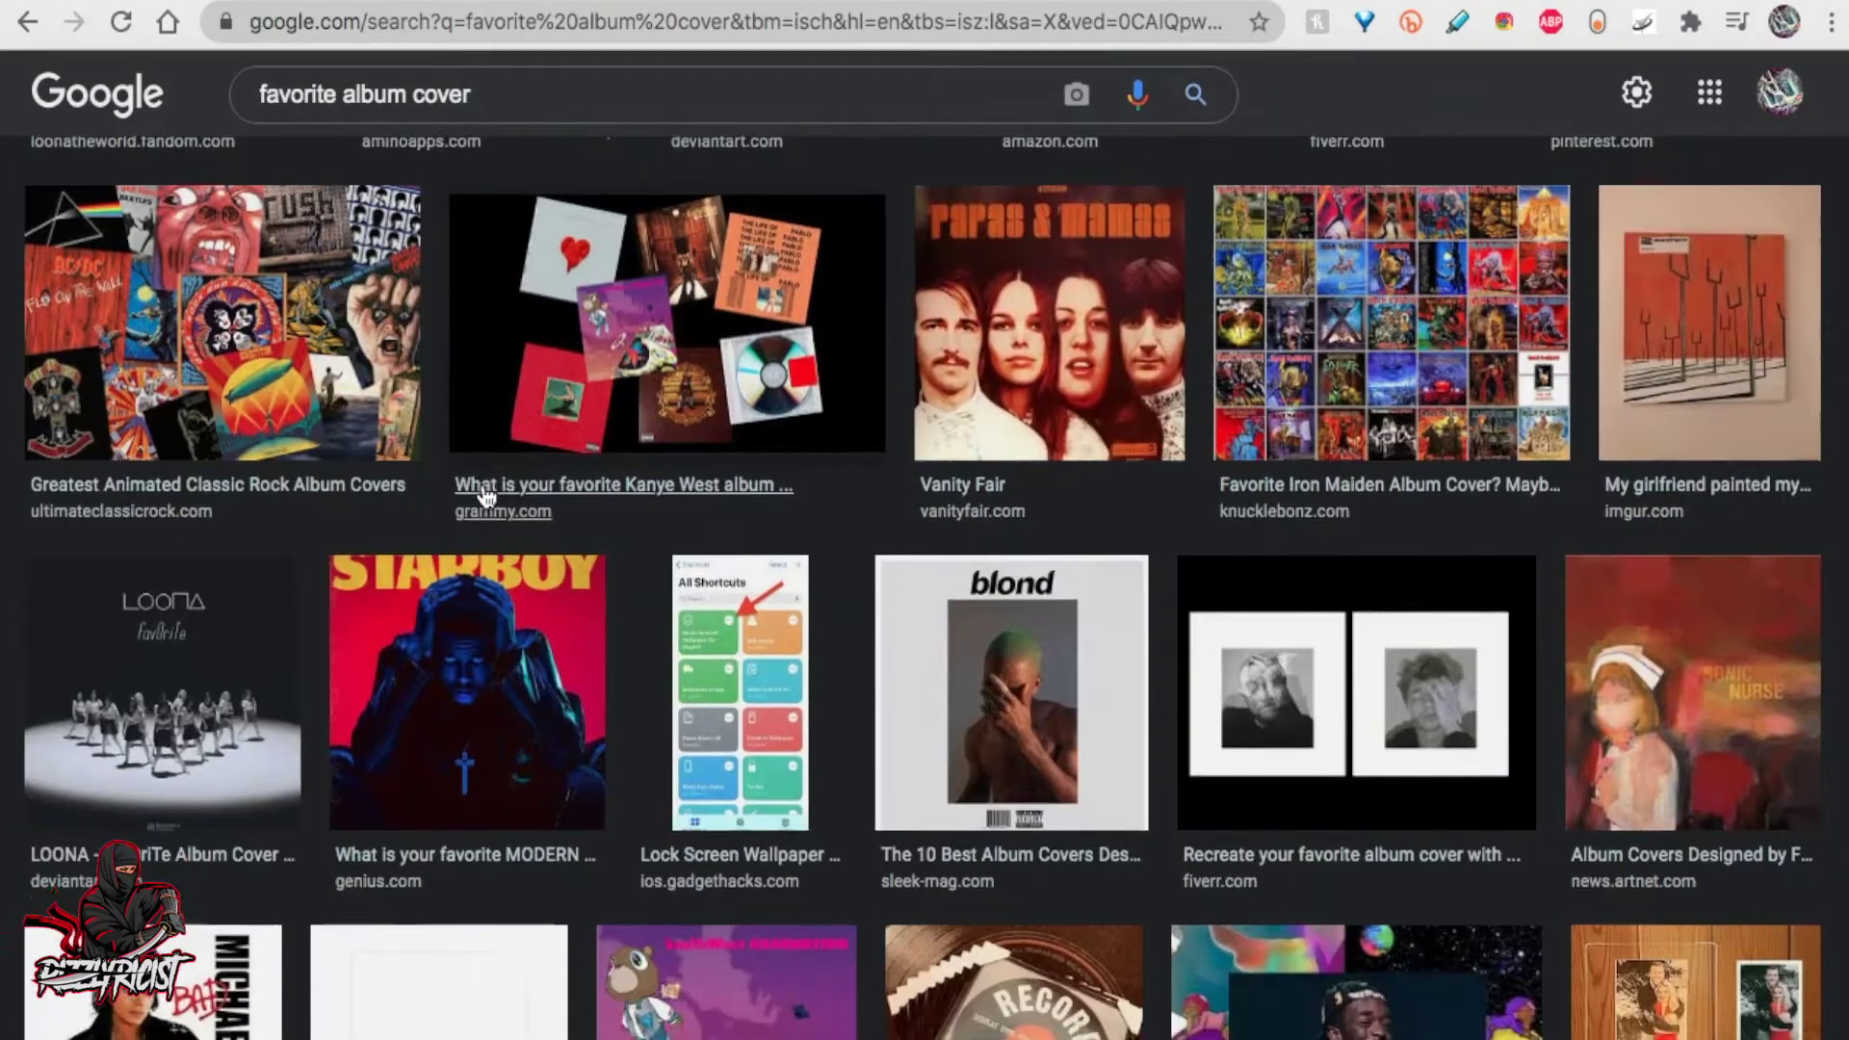
scroll(484, 497, "down", 2)
scroll(483, 498, "down", 1)
scroll(484, 498, "down", 1)
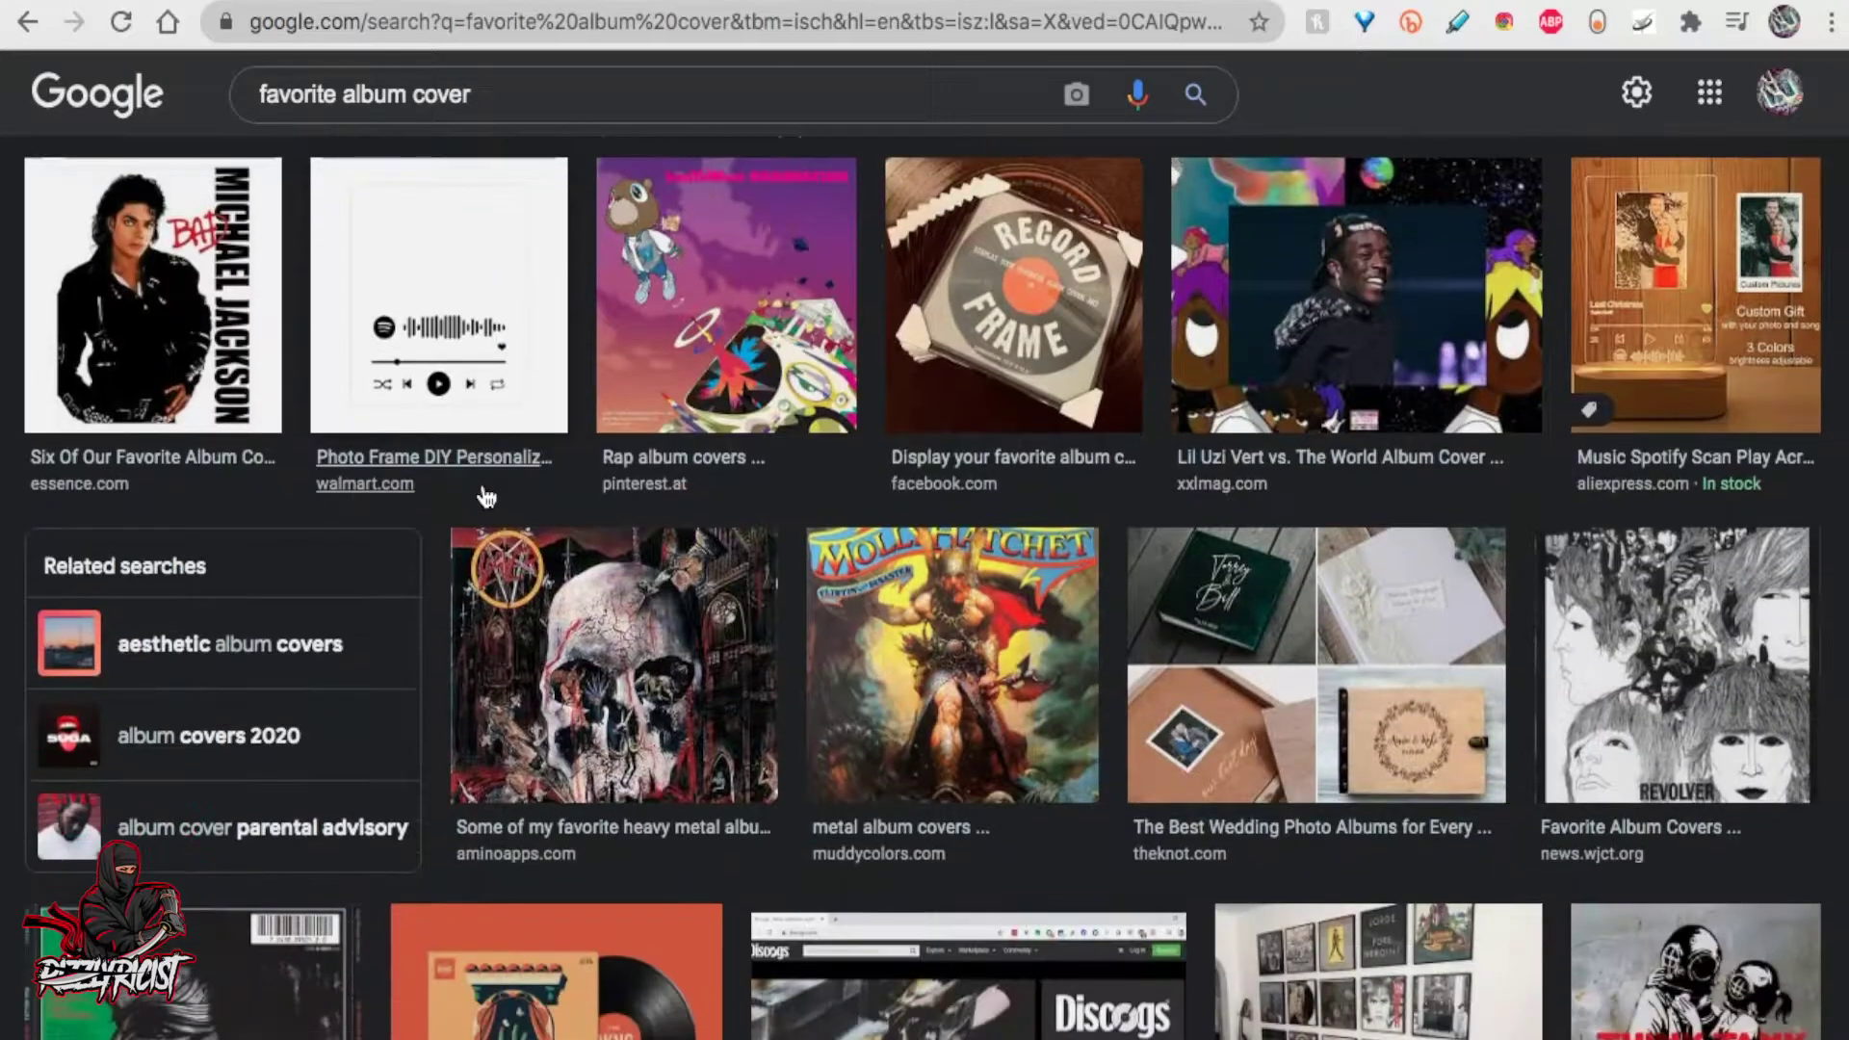
scroll(645, 549, "down", 2)
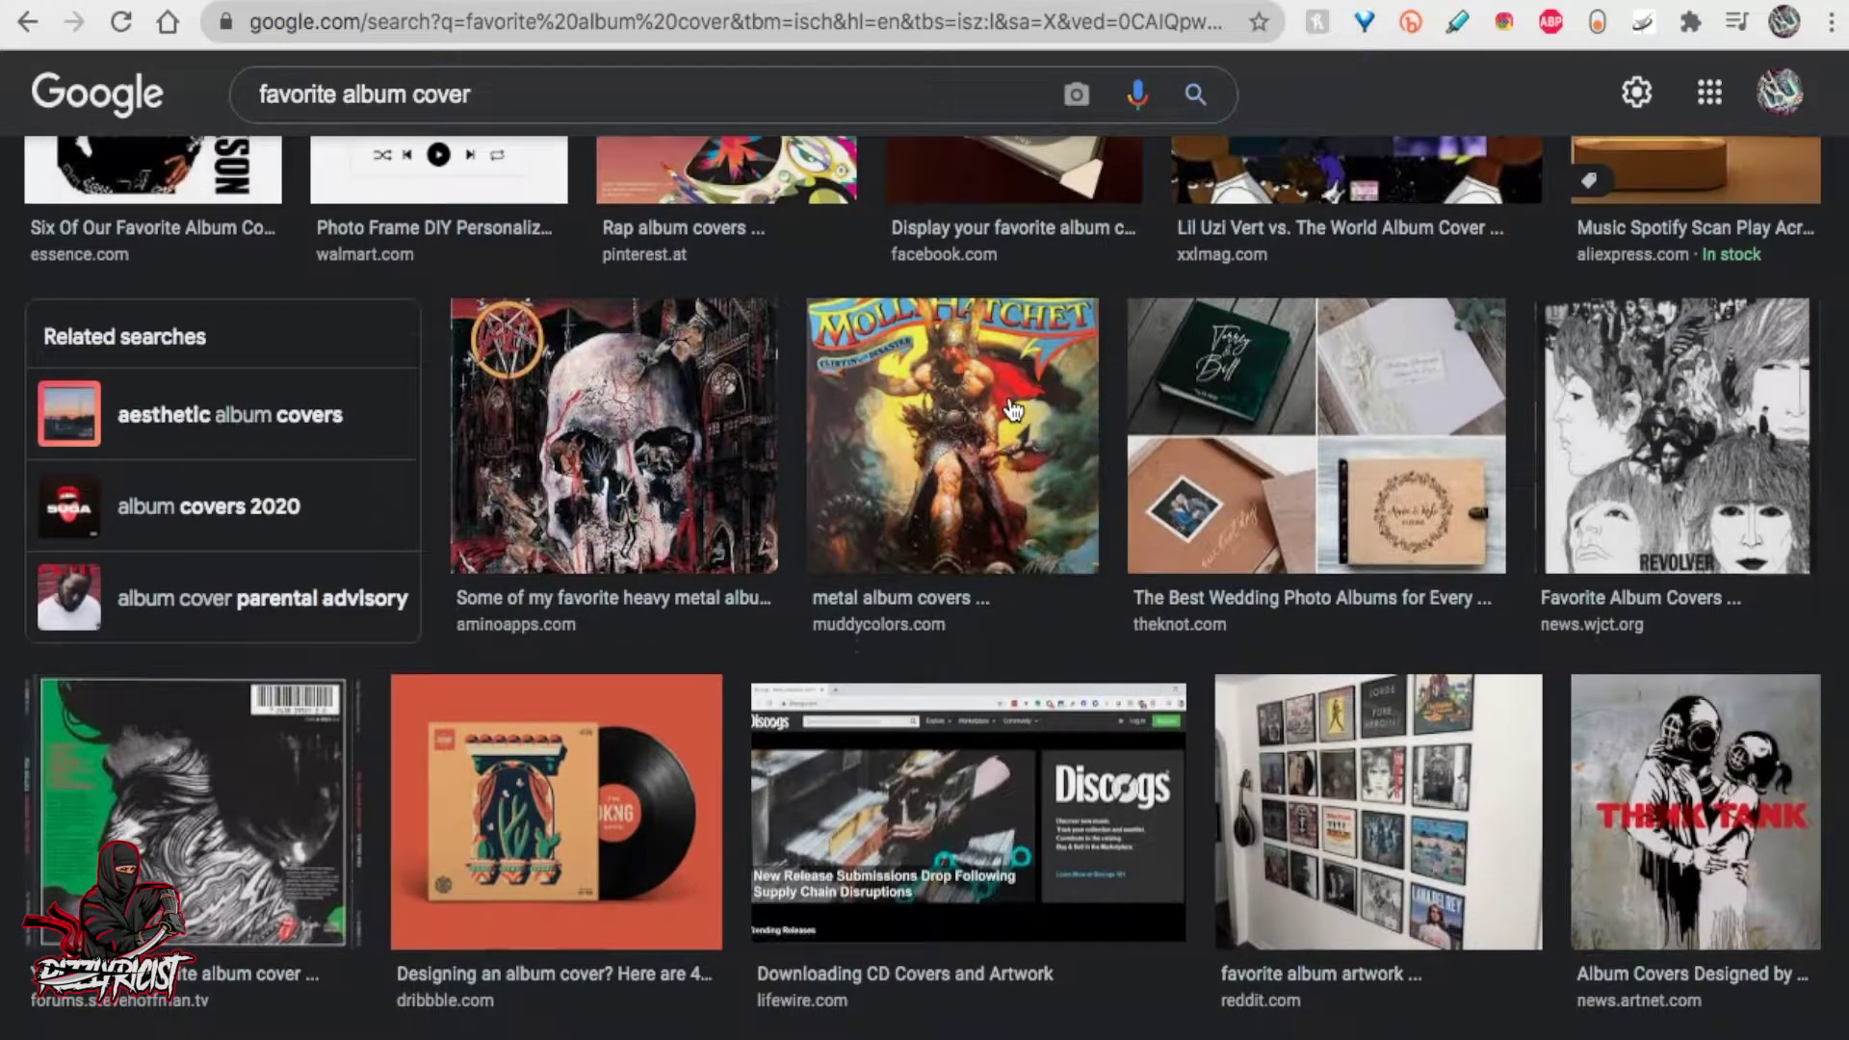
Preview the Molly Hatchet album cover and bring up, then dismiss, its image context menu
left_click(1011, 410)
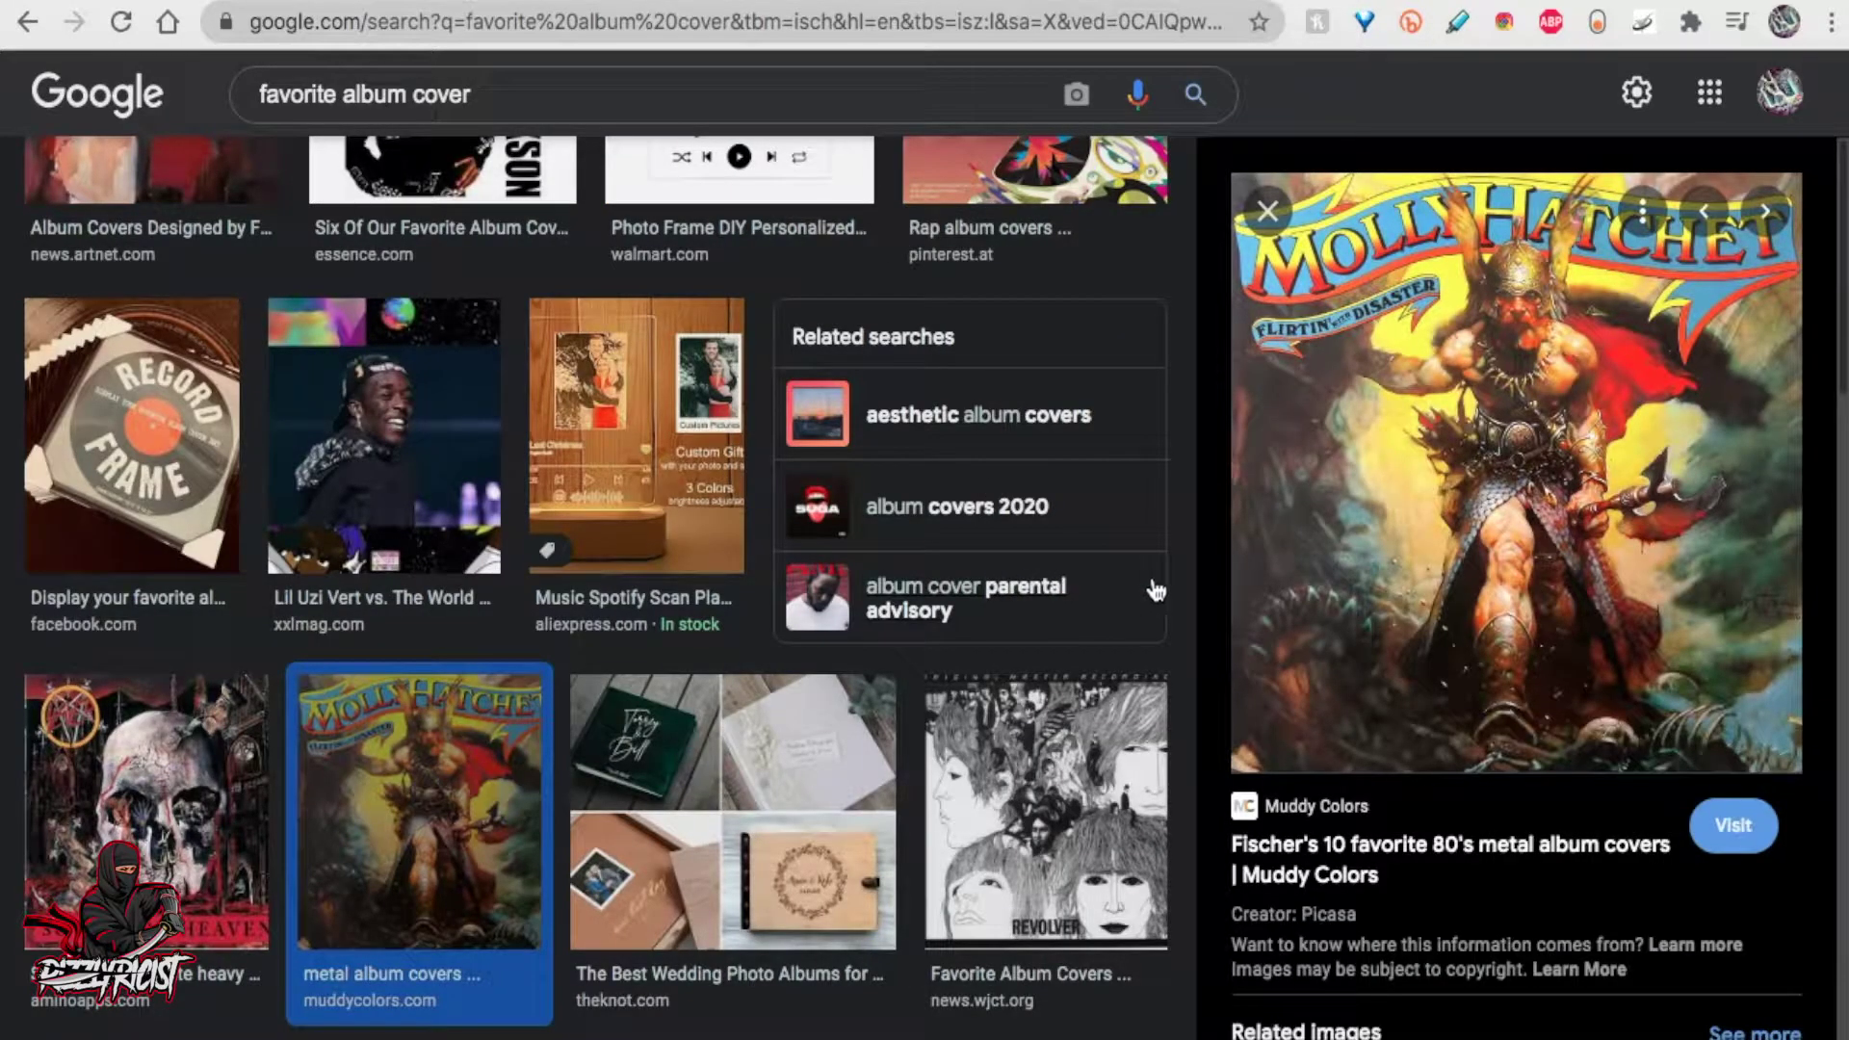
right_click(1279, 492)
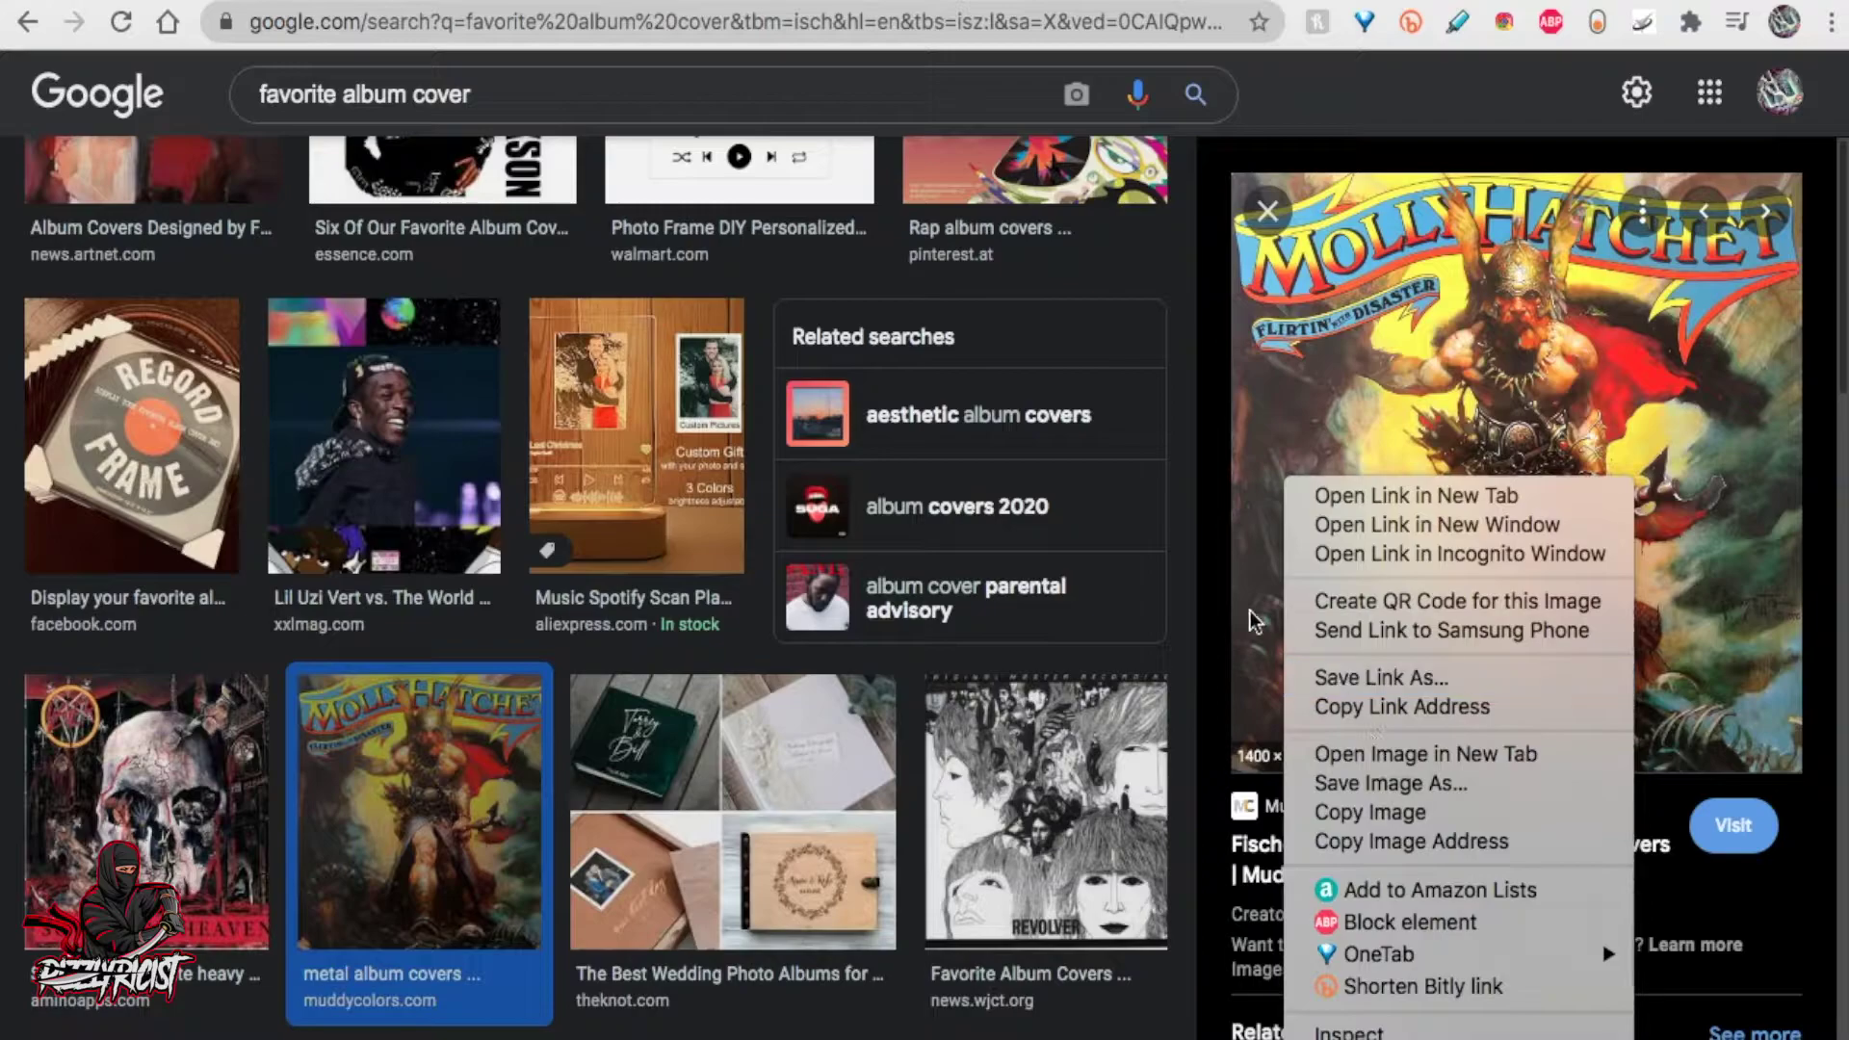
left_click(1194, 594)
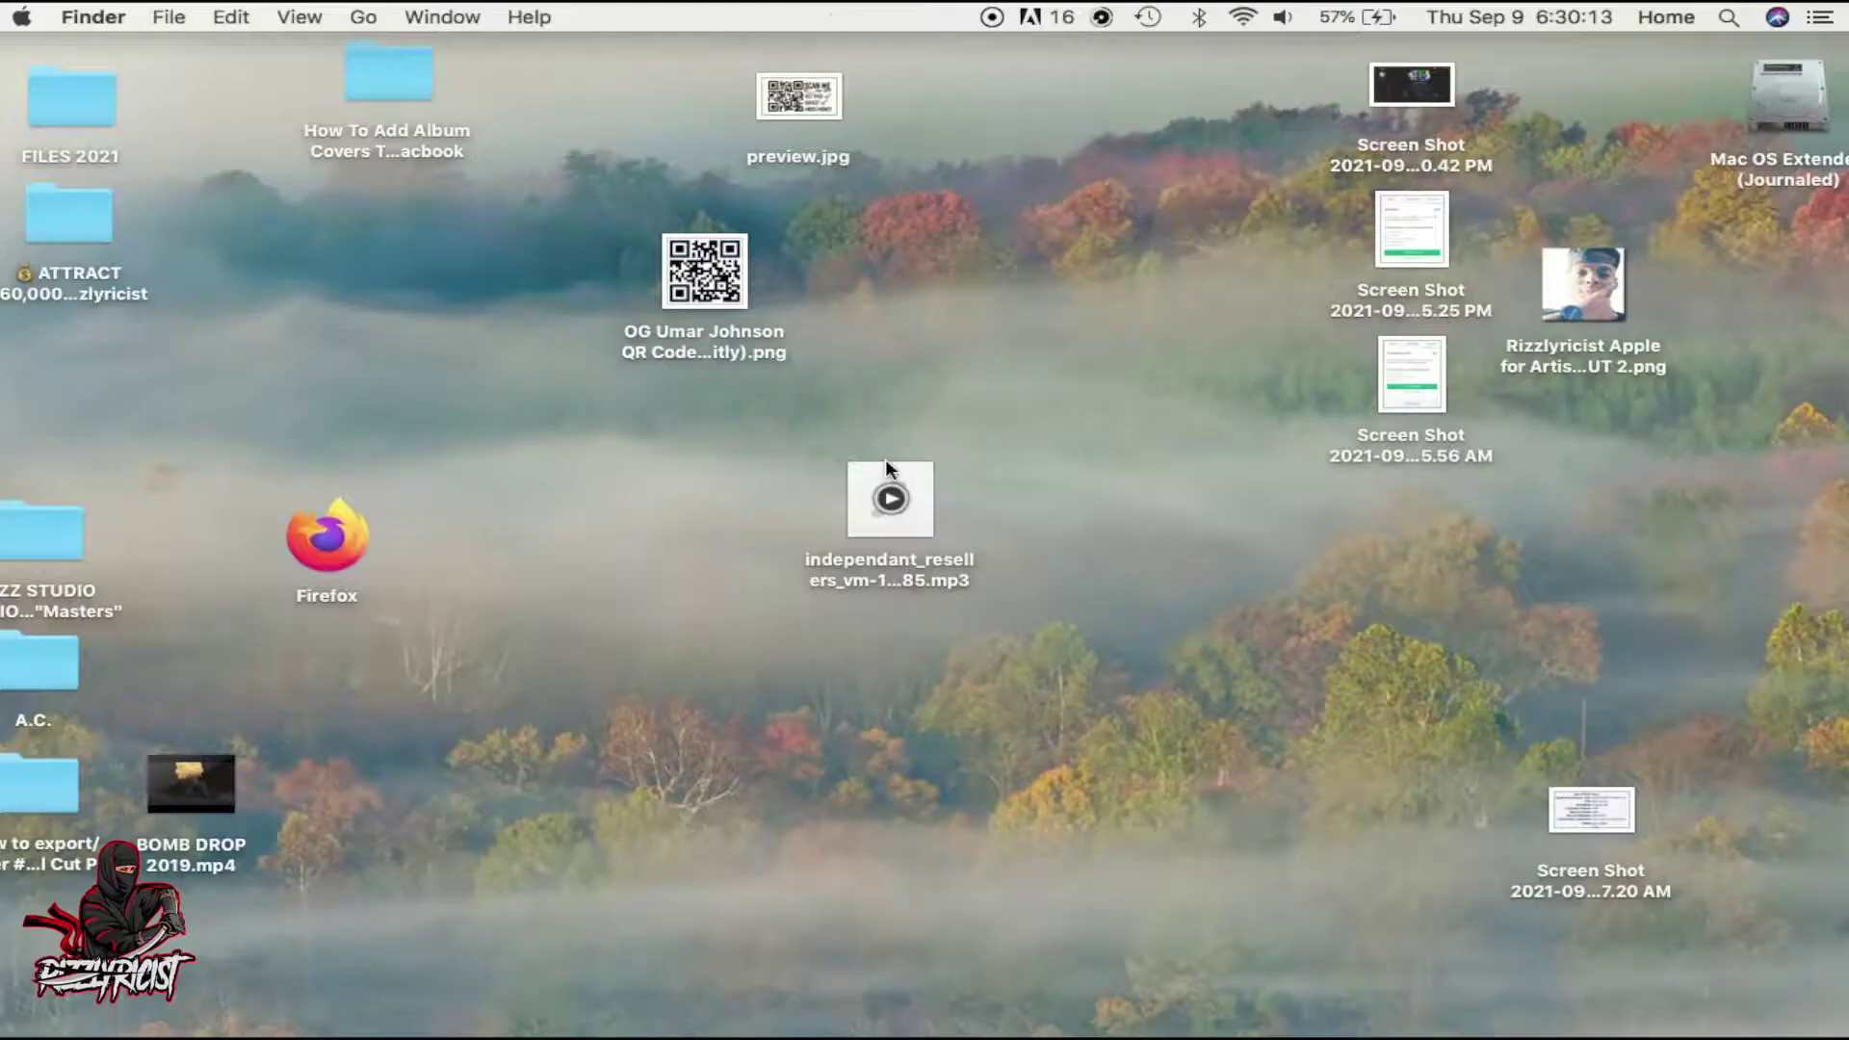
Select desktop icons, from the Rizzlyricist photo to the independant_resellers MP3
left_click(901, 476)
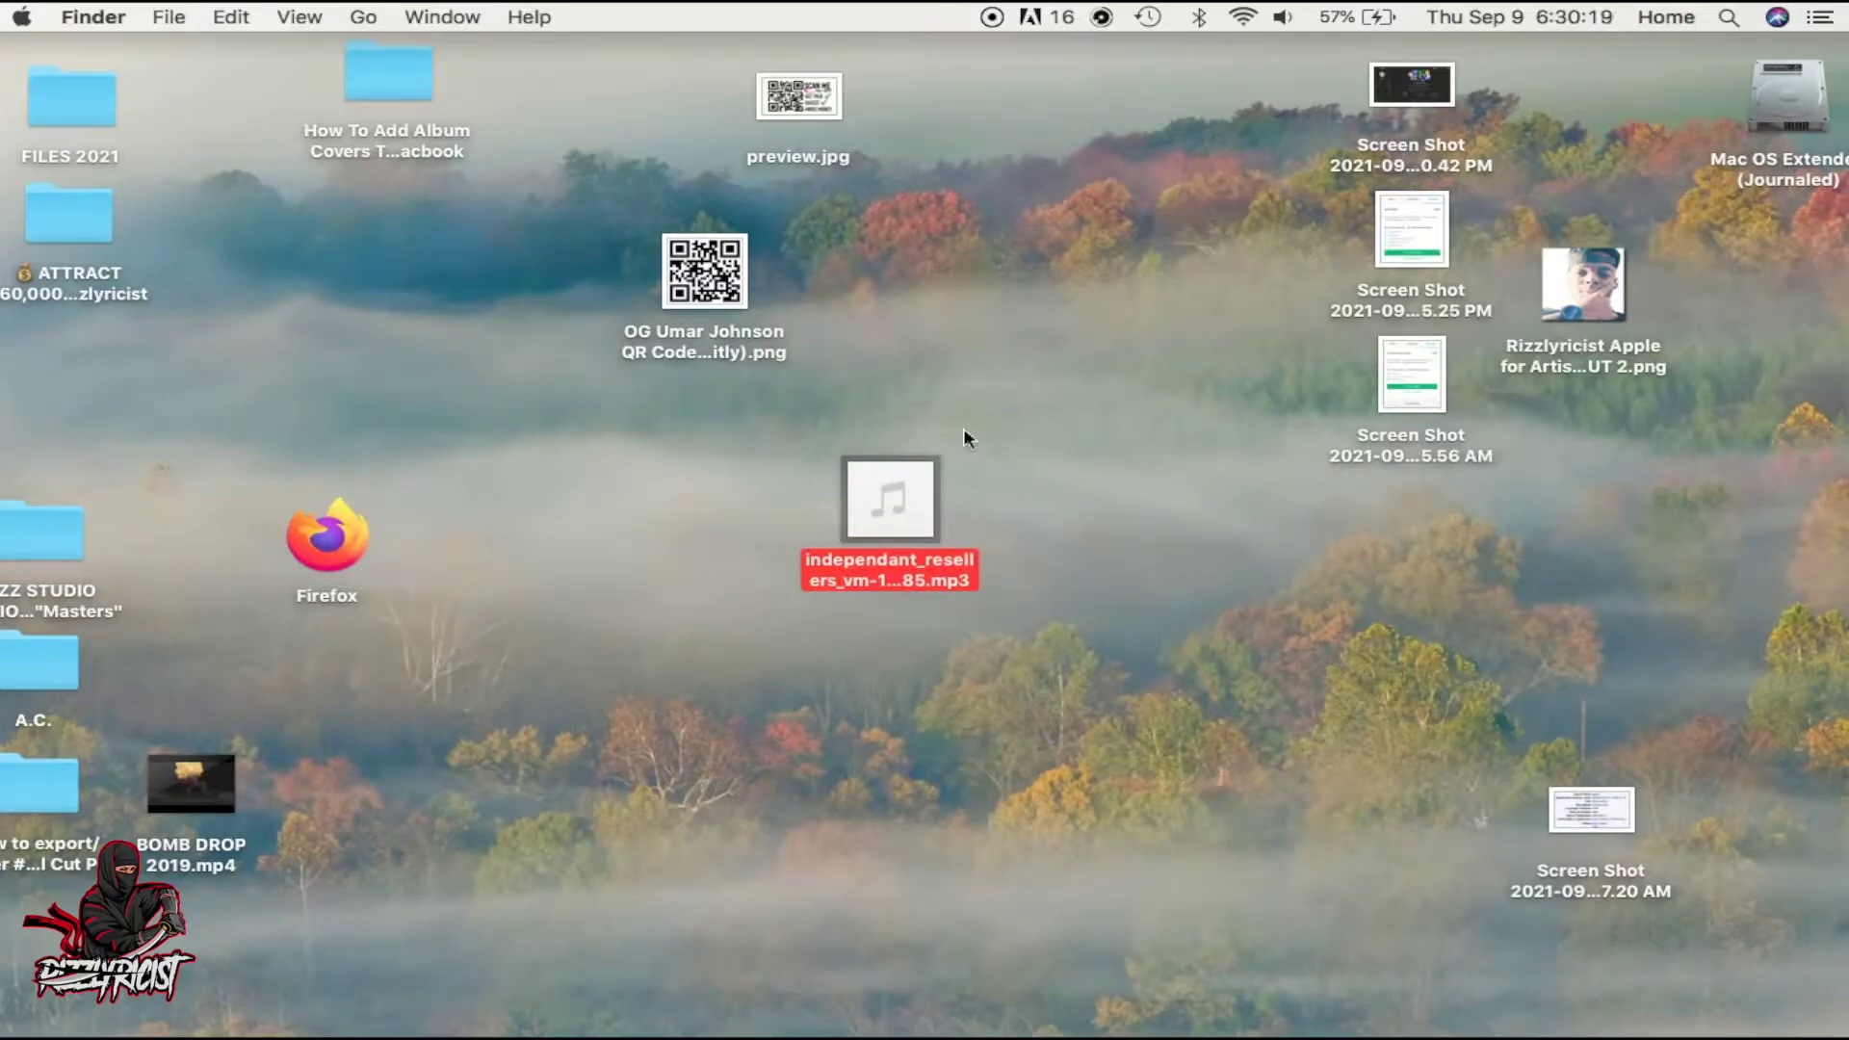
left_click(845, 441)
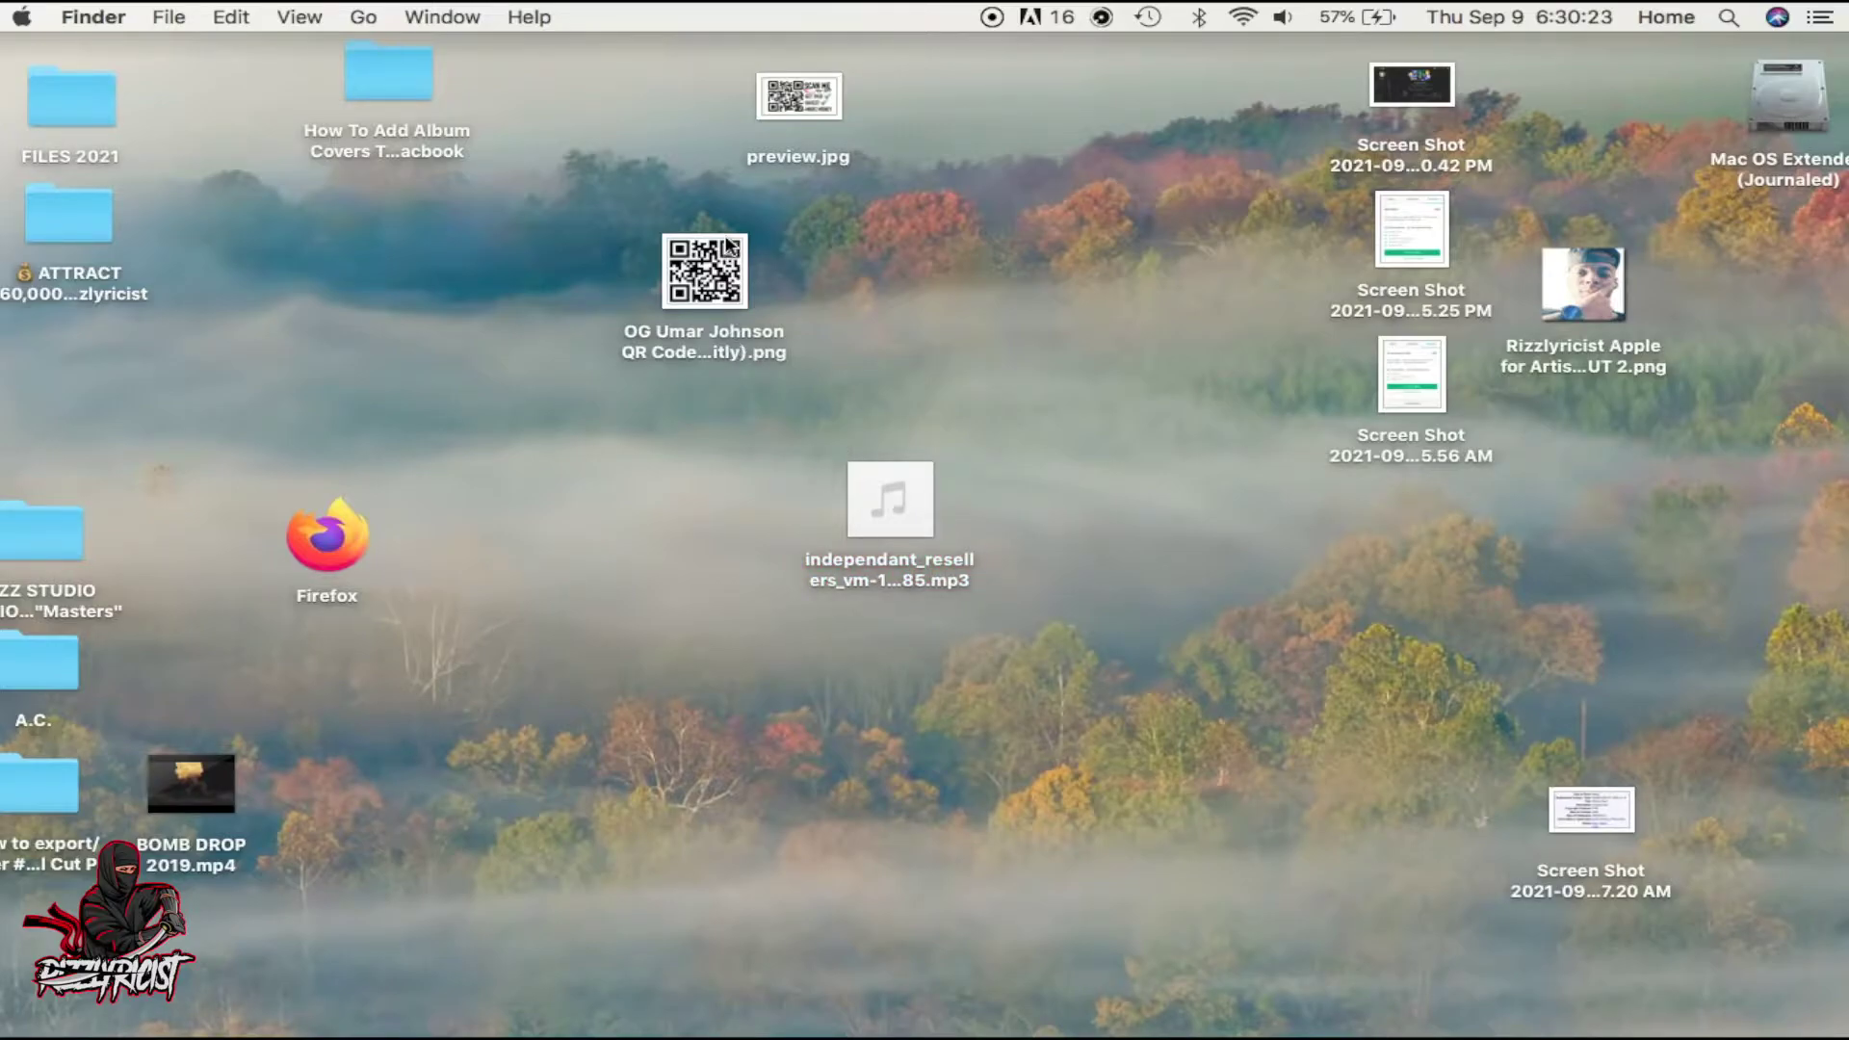
left_click(1556, 263)
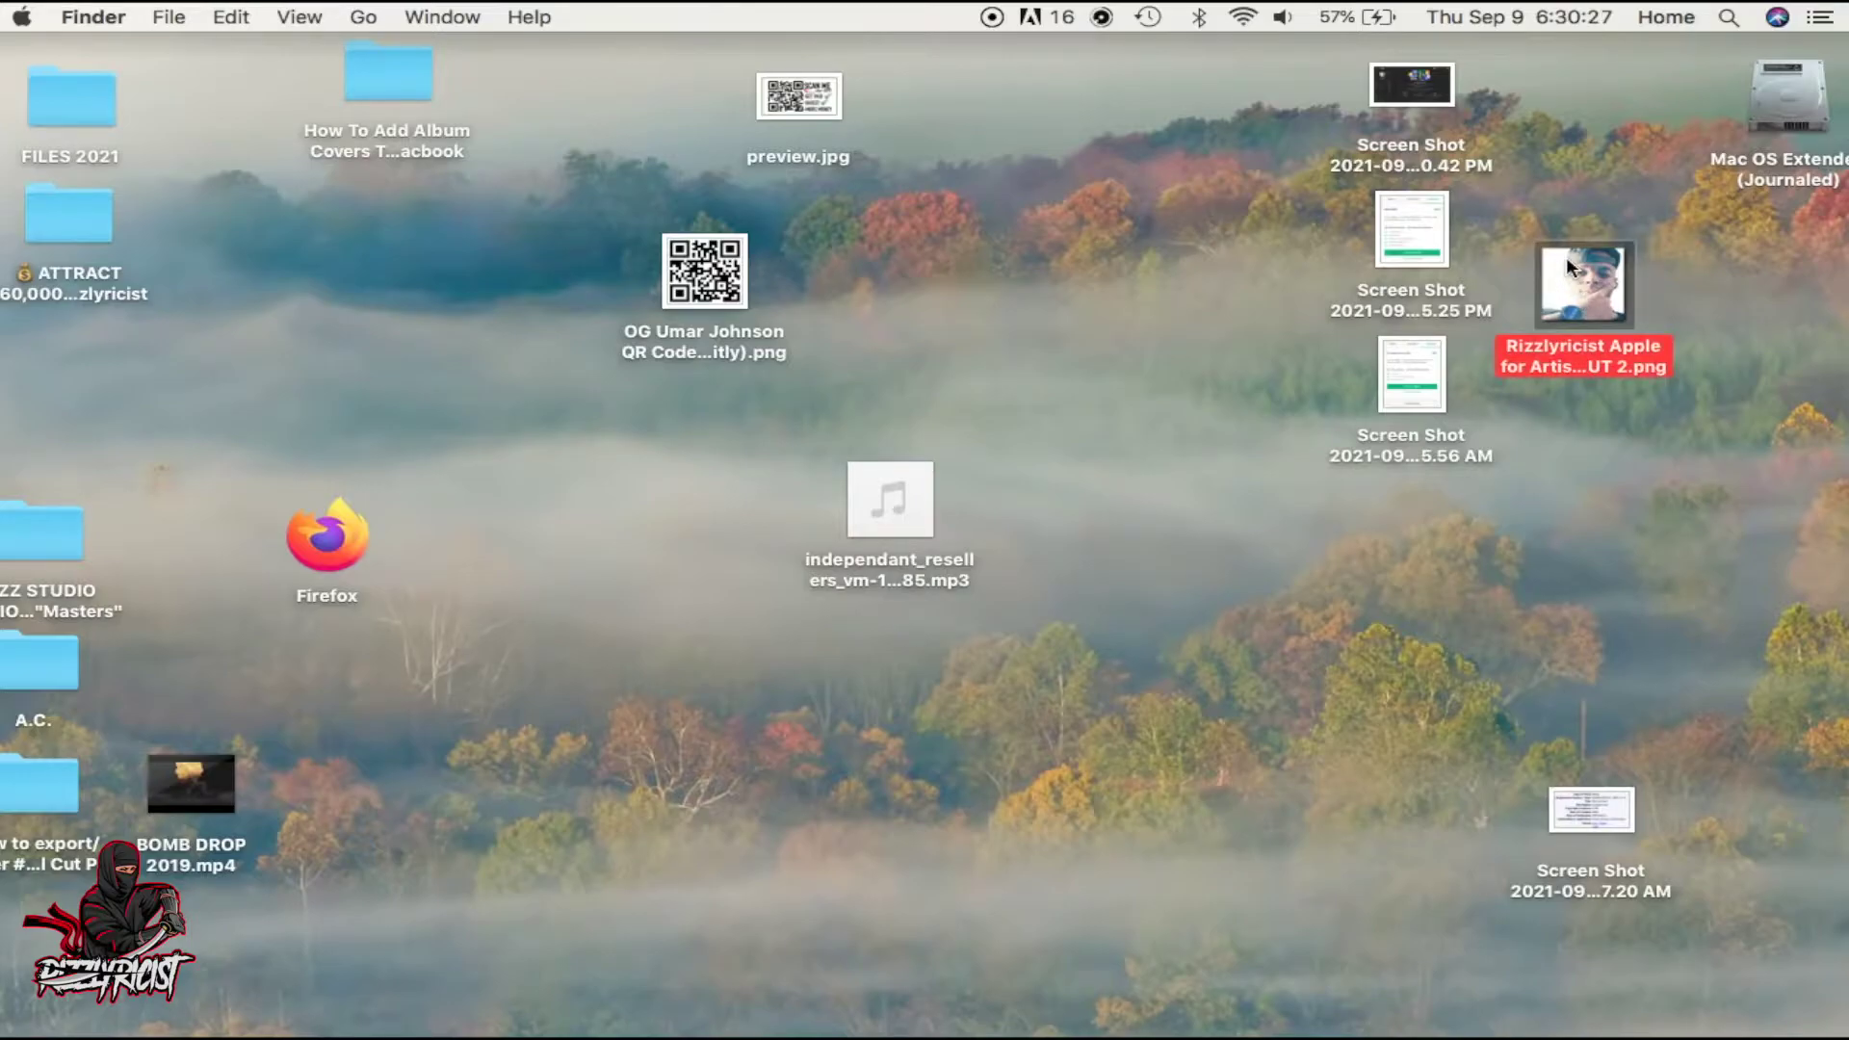
left_click(899, 489)
Open the Get Info window for the independant_resellers MP3 file
right_click(924, 462)
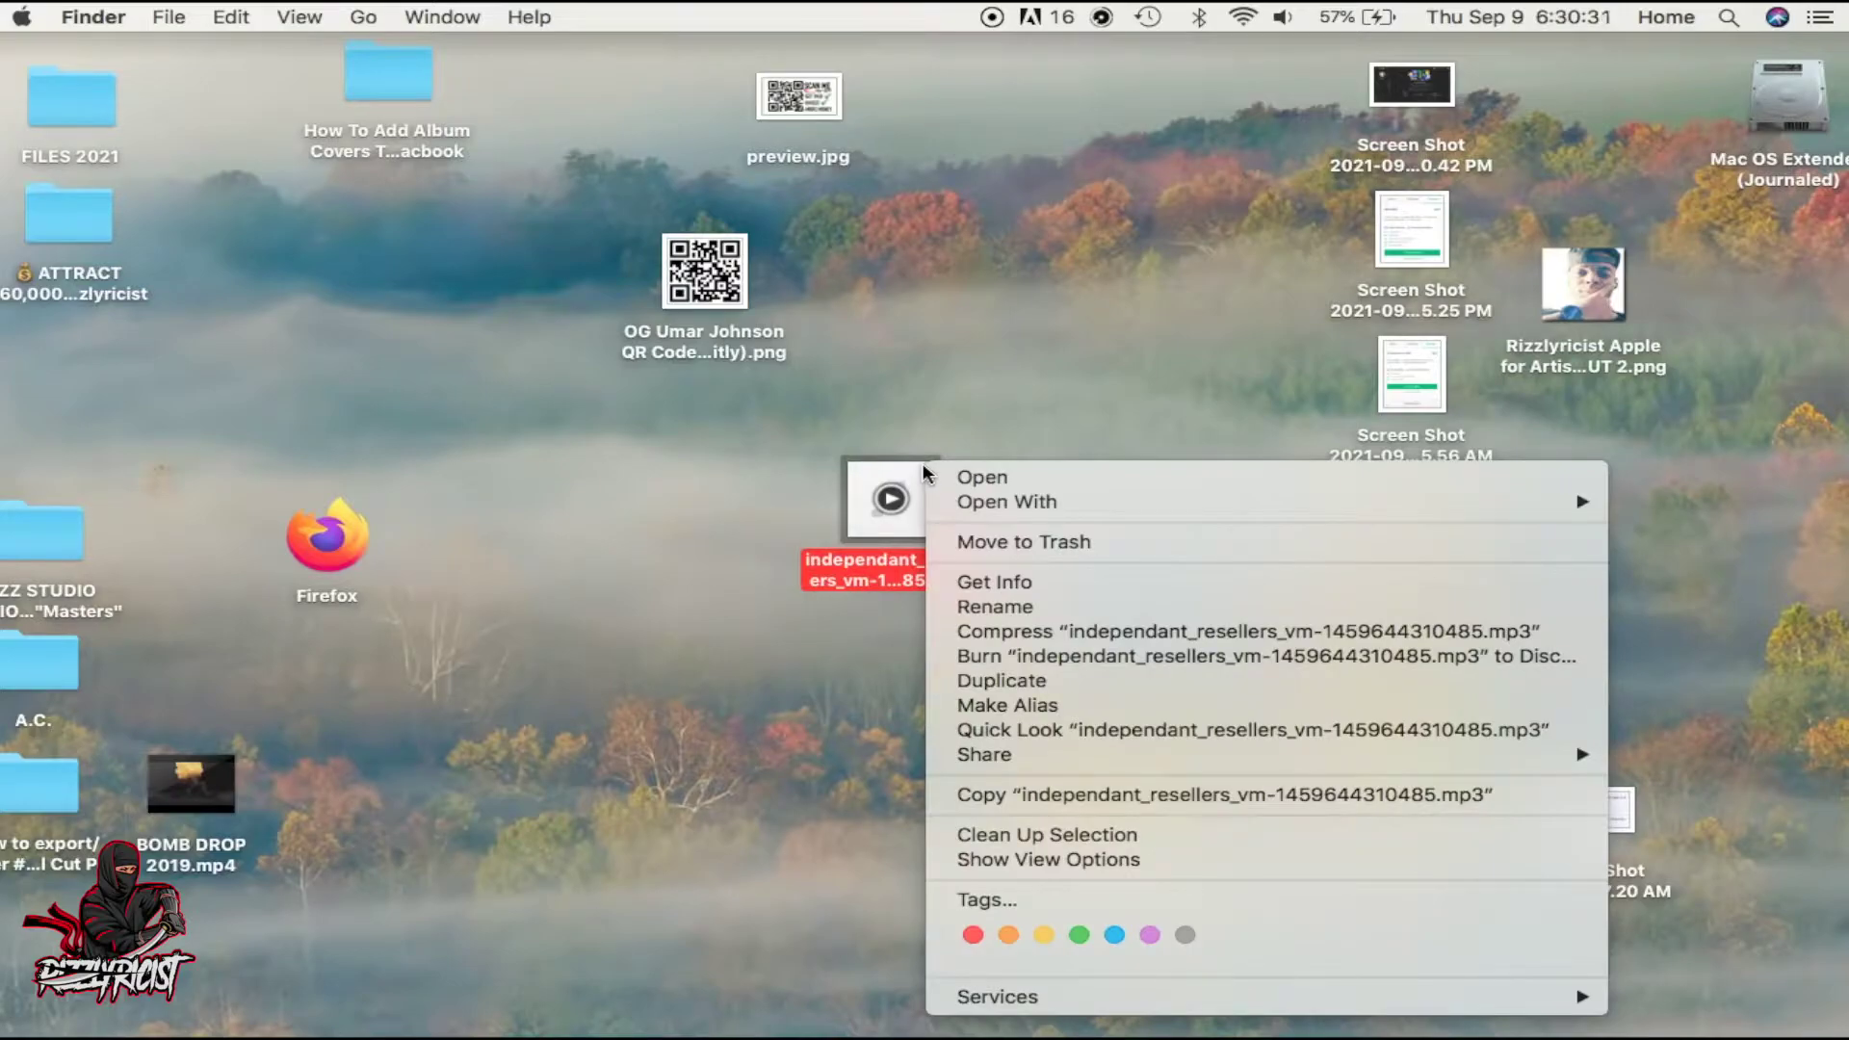
left_click(912, 458)
key("super+i")
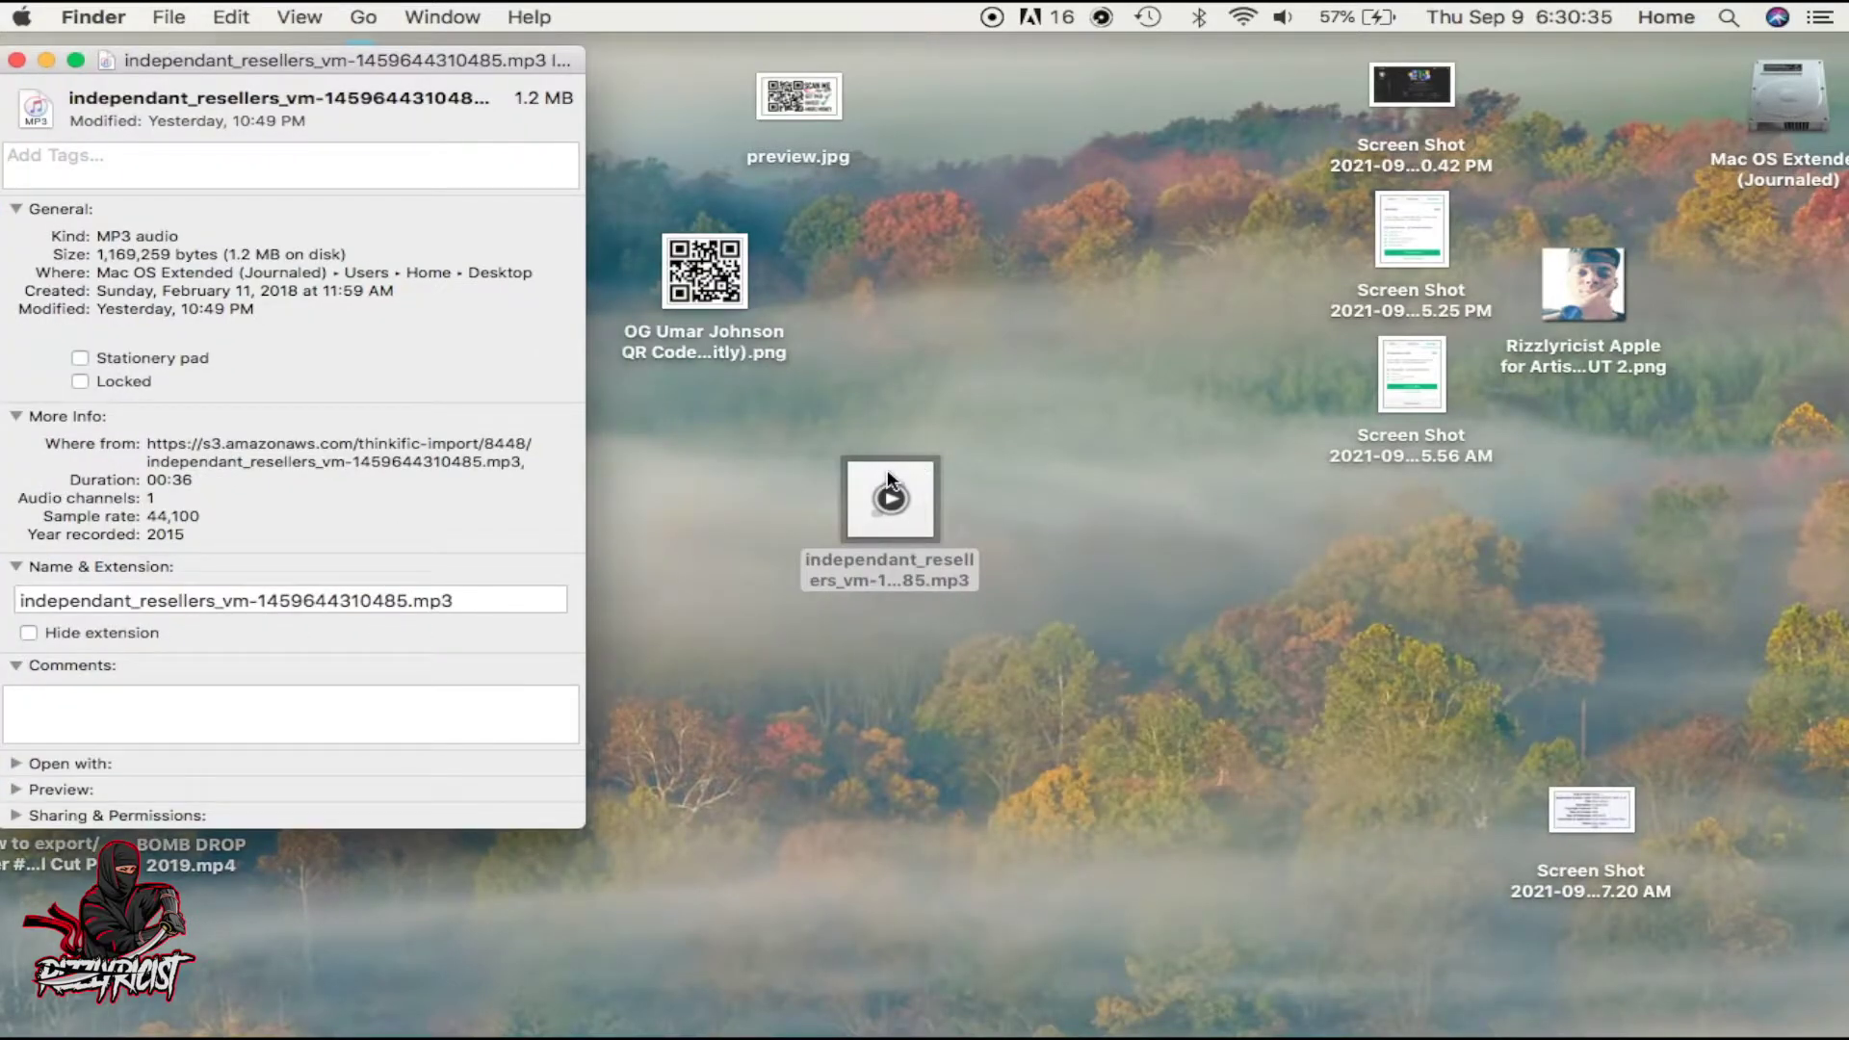
left_click(888, 473)
Copy the Rizzlyricist photo, paste it as the MP3's icon, then delete it
left_click(1287, 398)
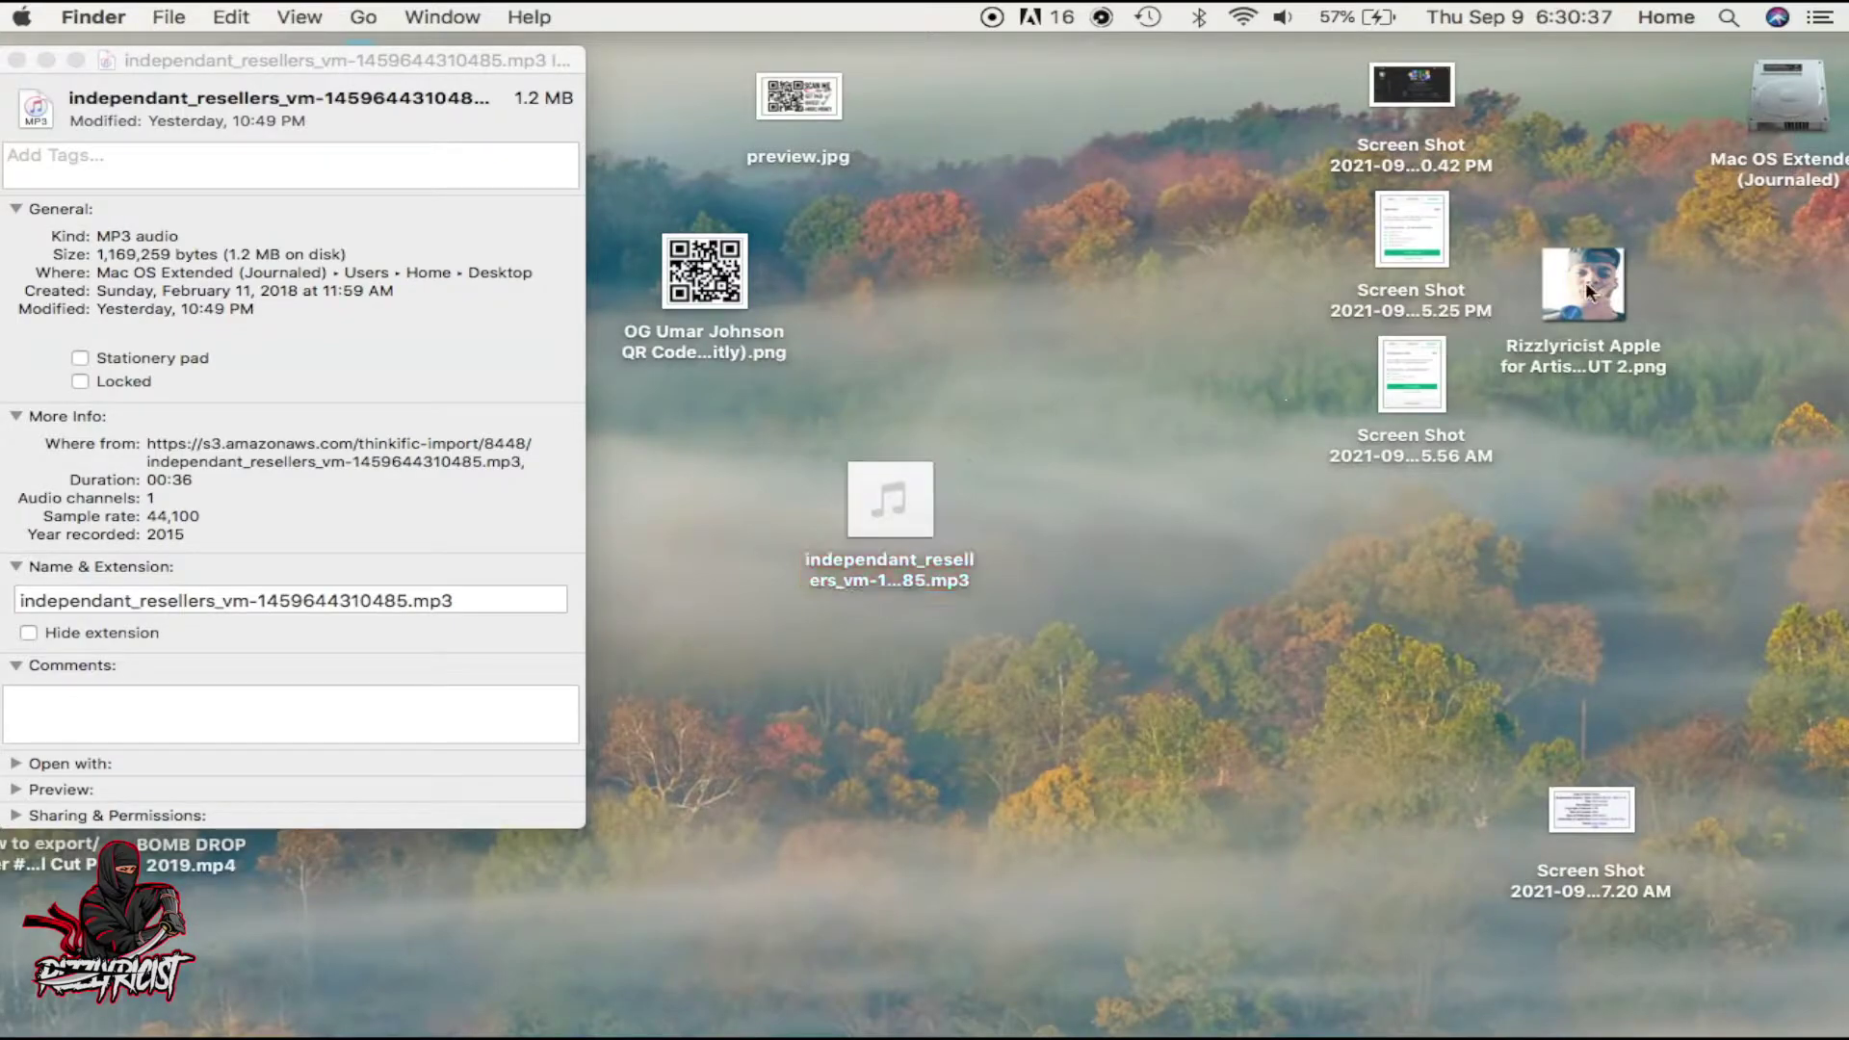
left_click(1566, 259)
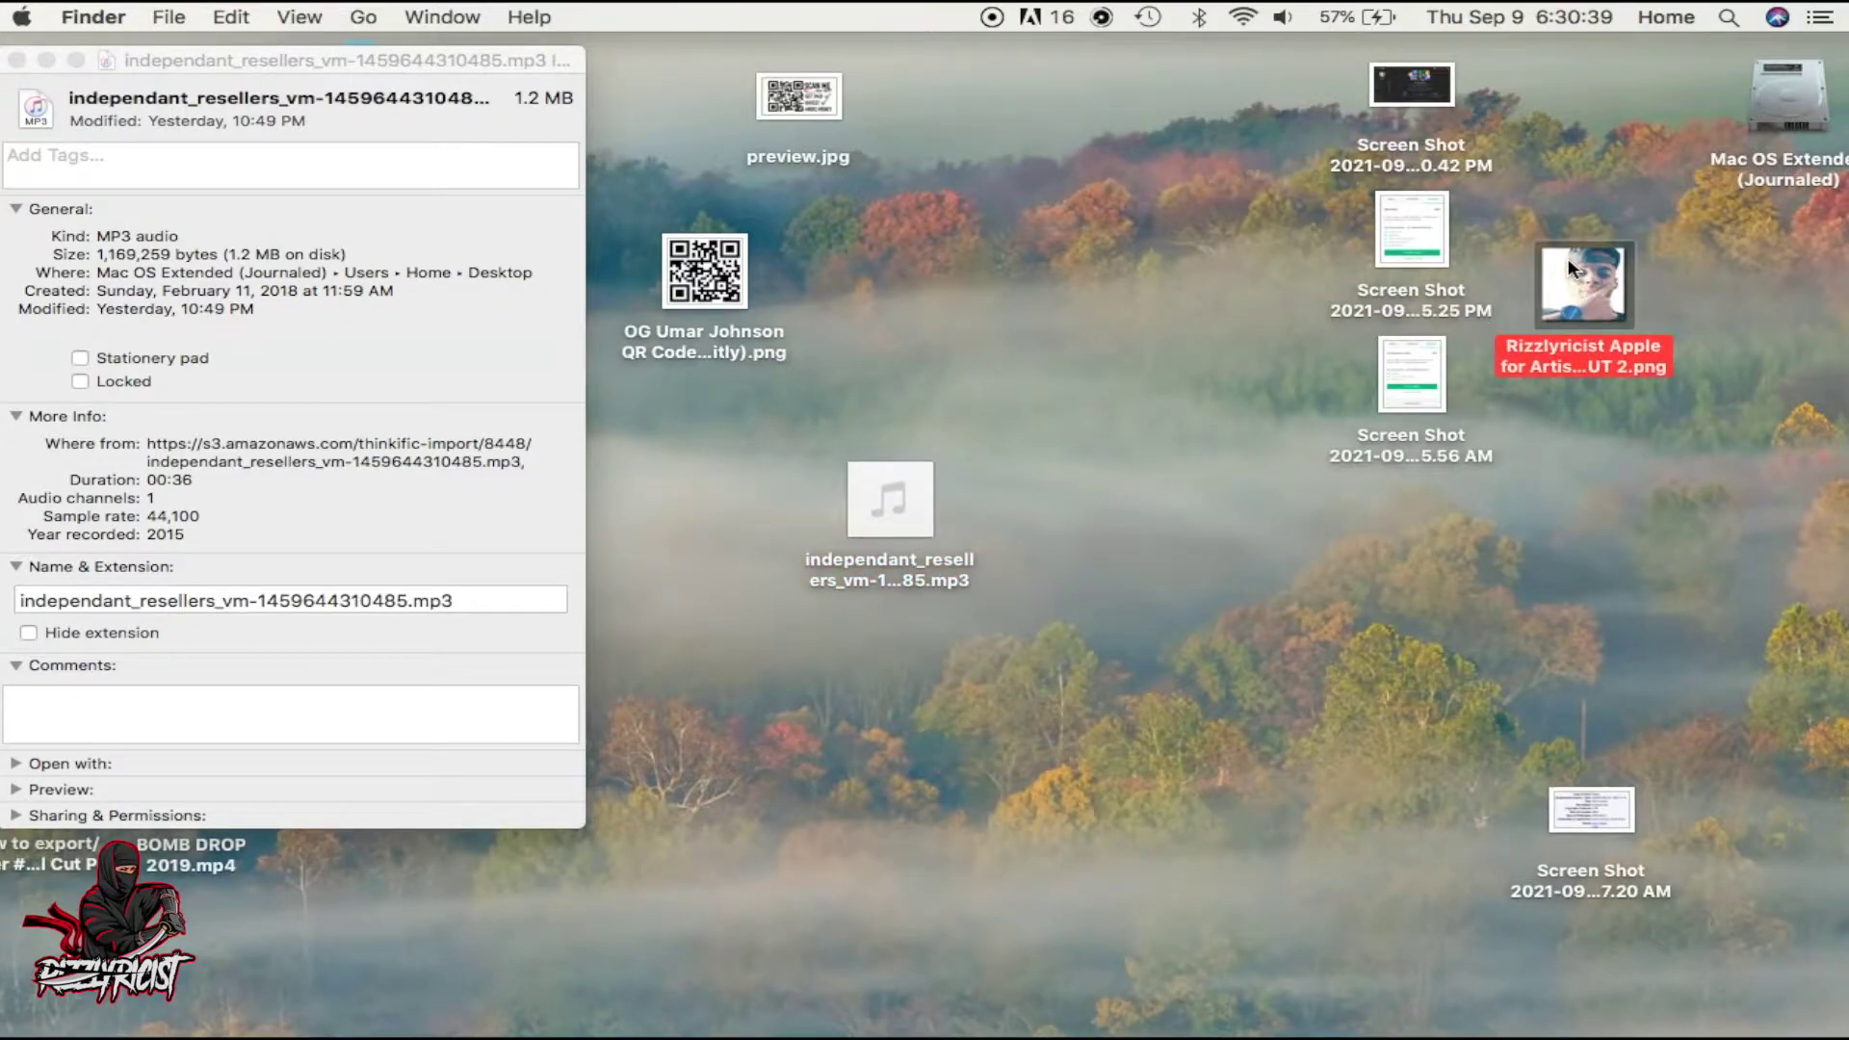
key("super+c")
left_click(38, 111)
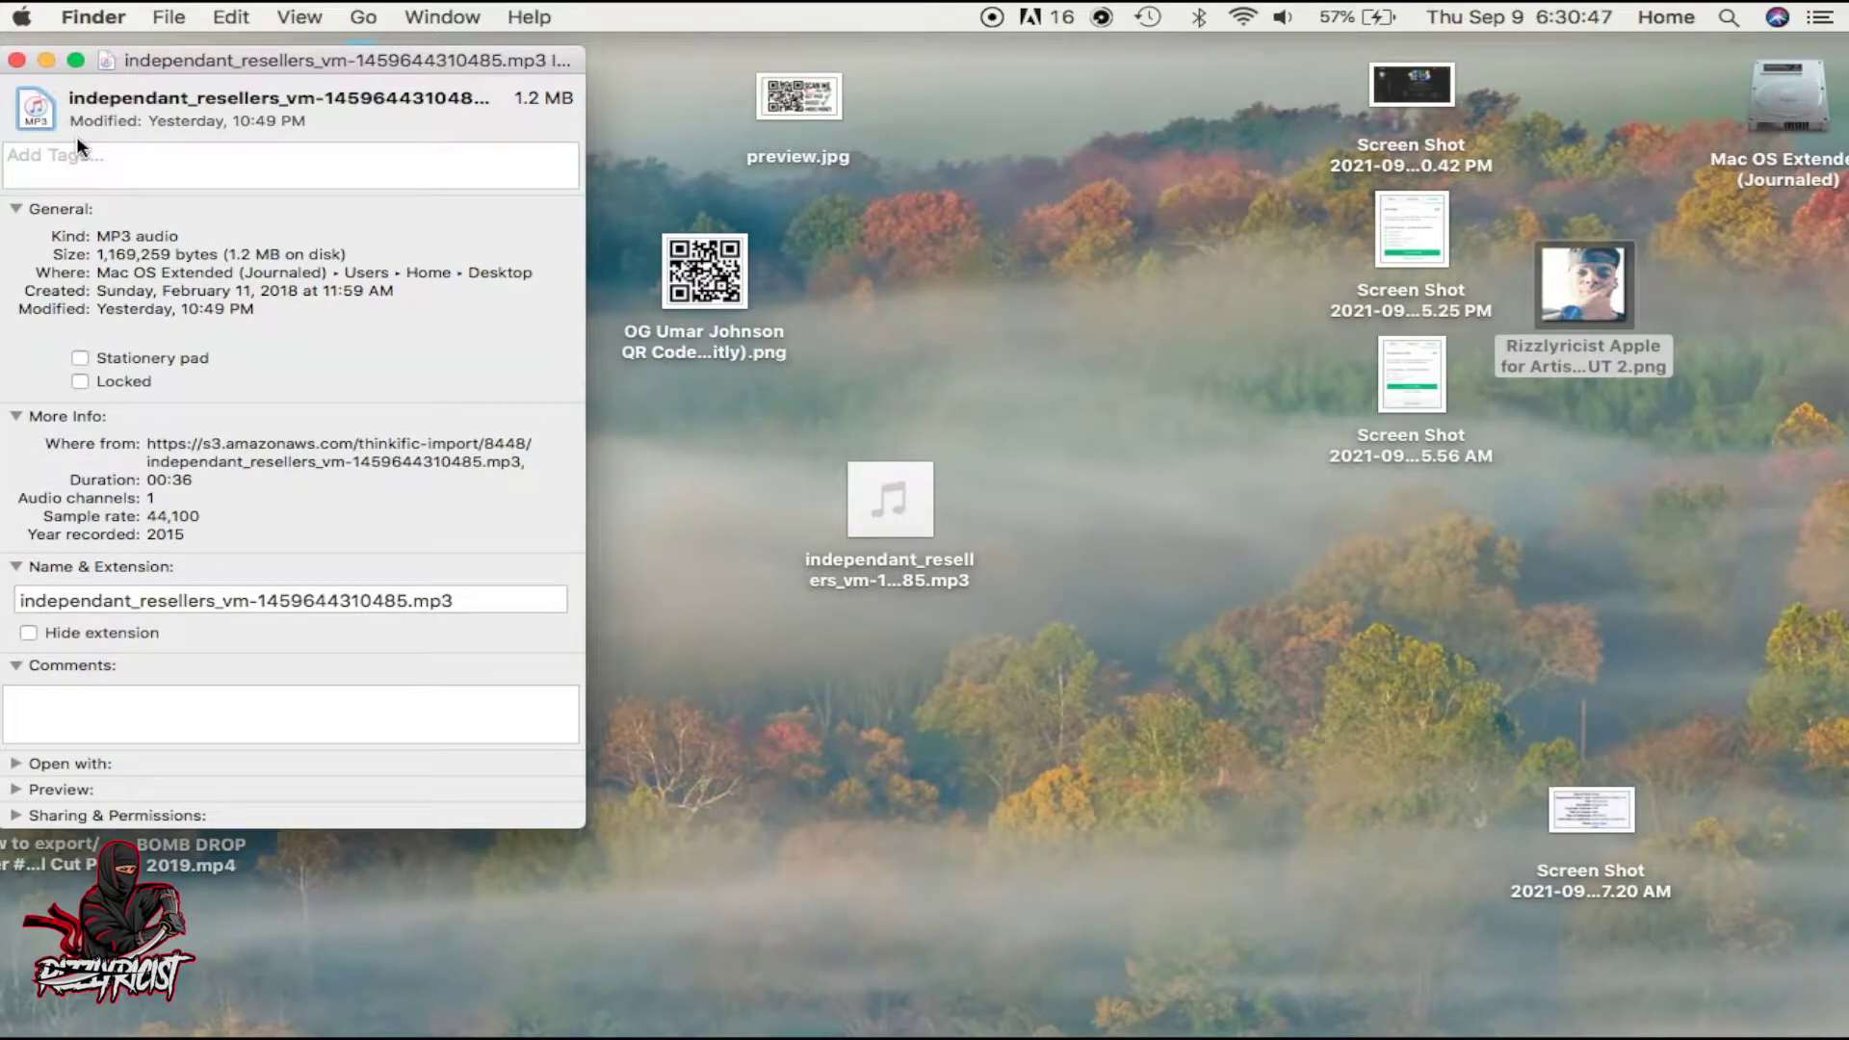
key("super+v")
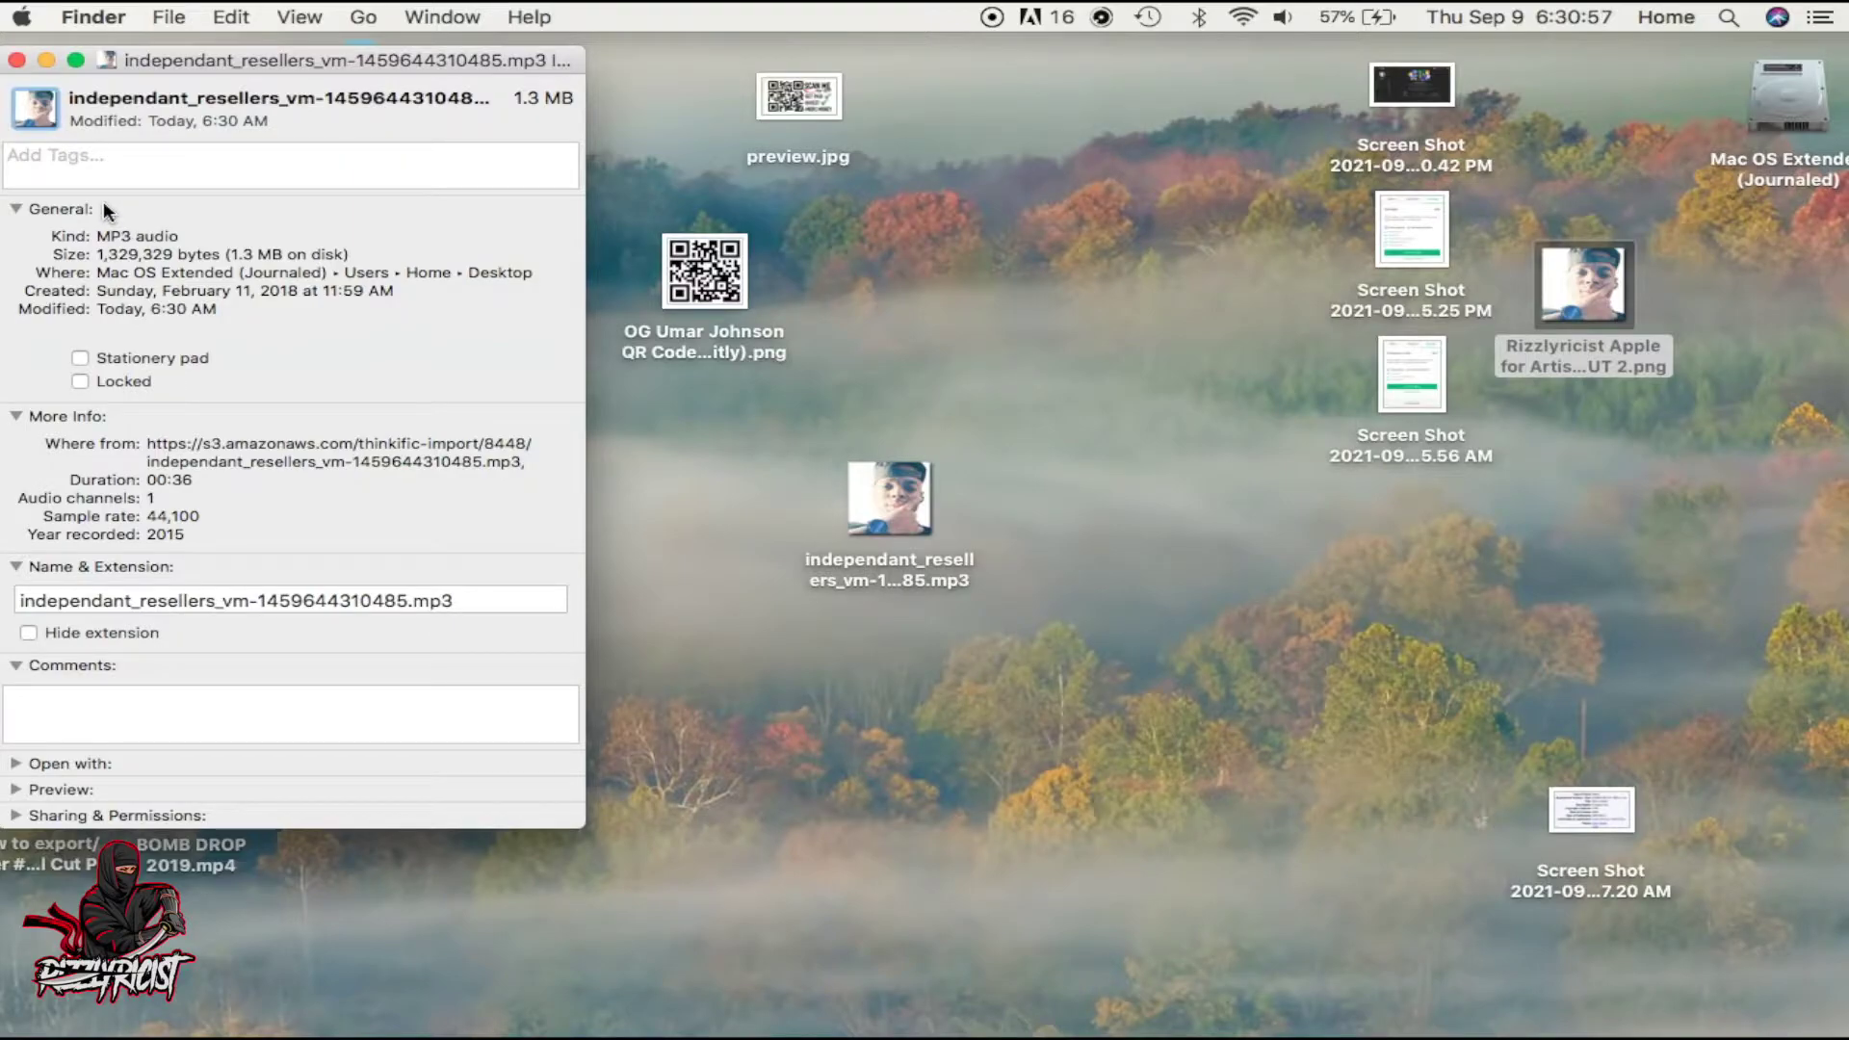
key("Delete")
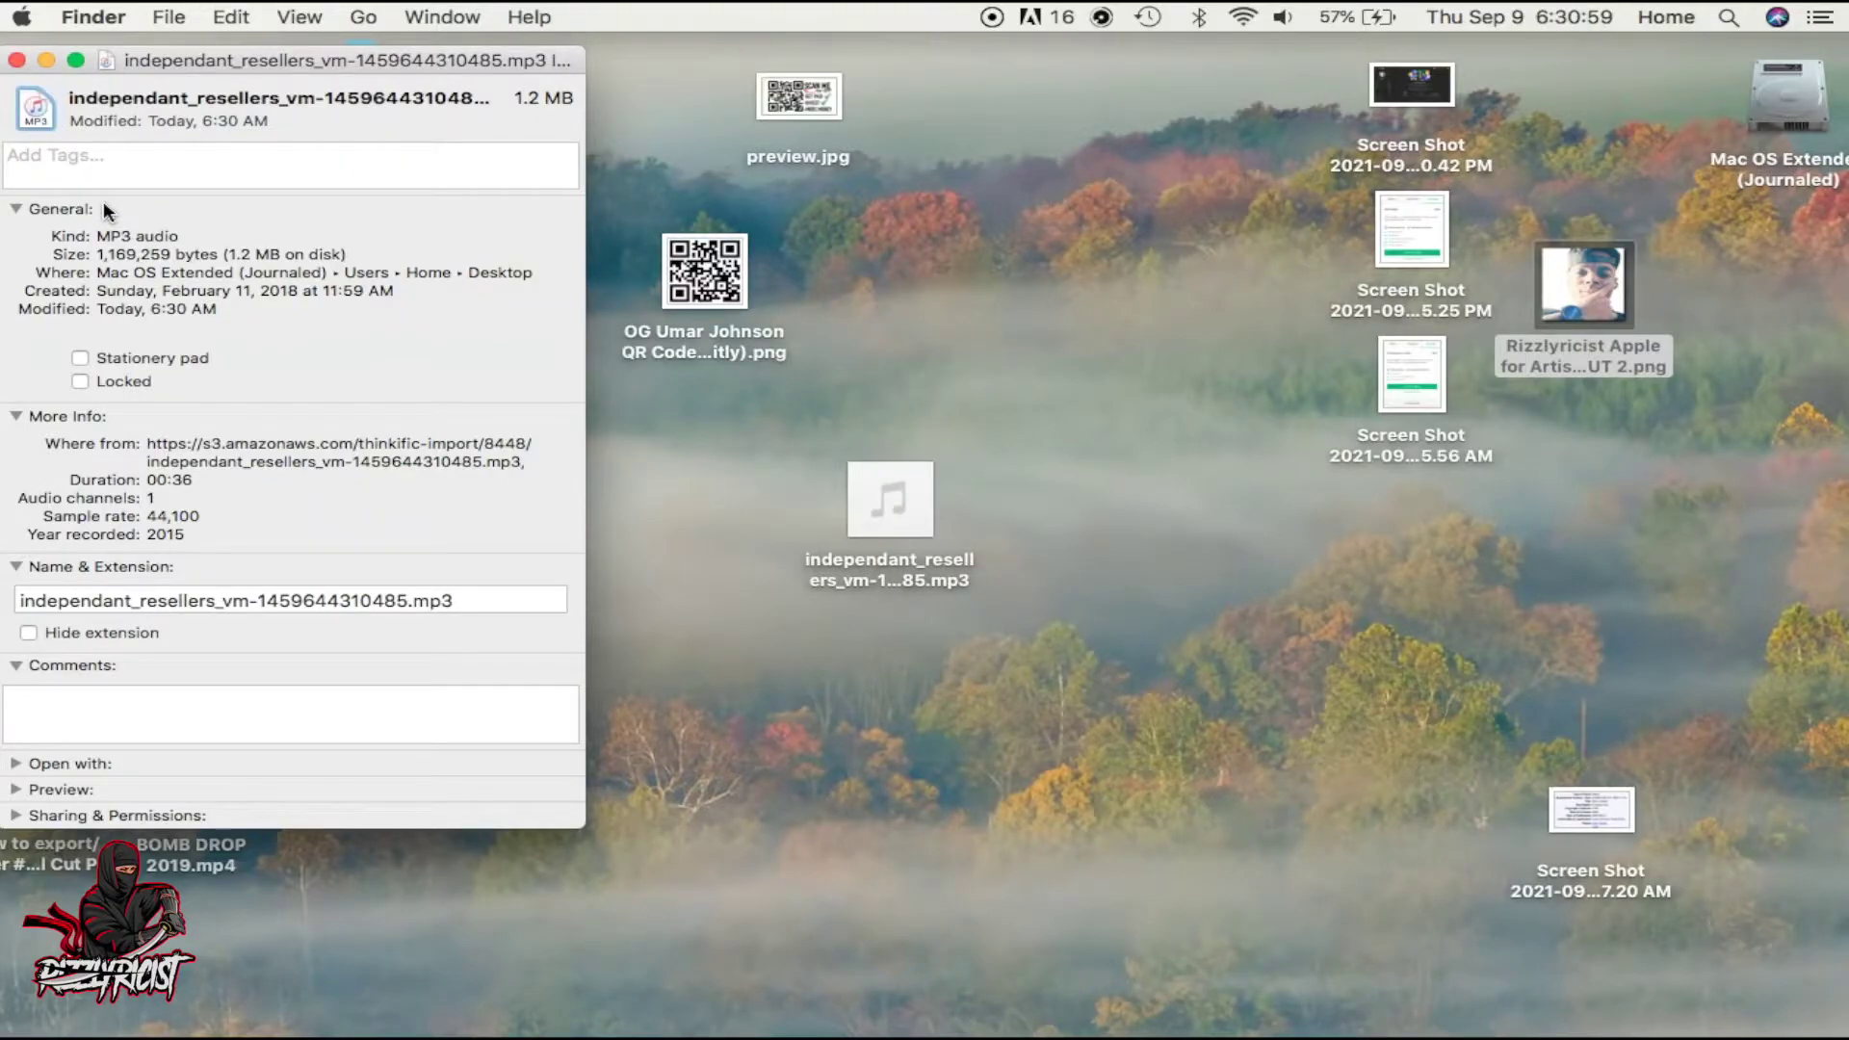
In Preview, copy the photo's face area down to the chin, then minimize the window
double_click(1563, 290)
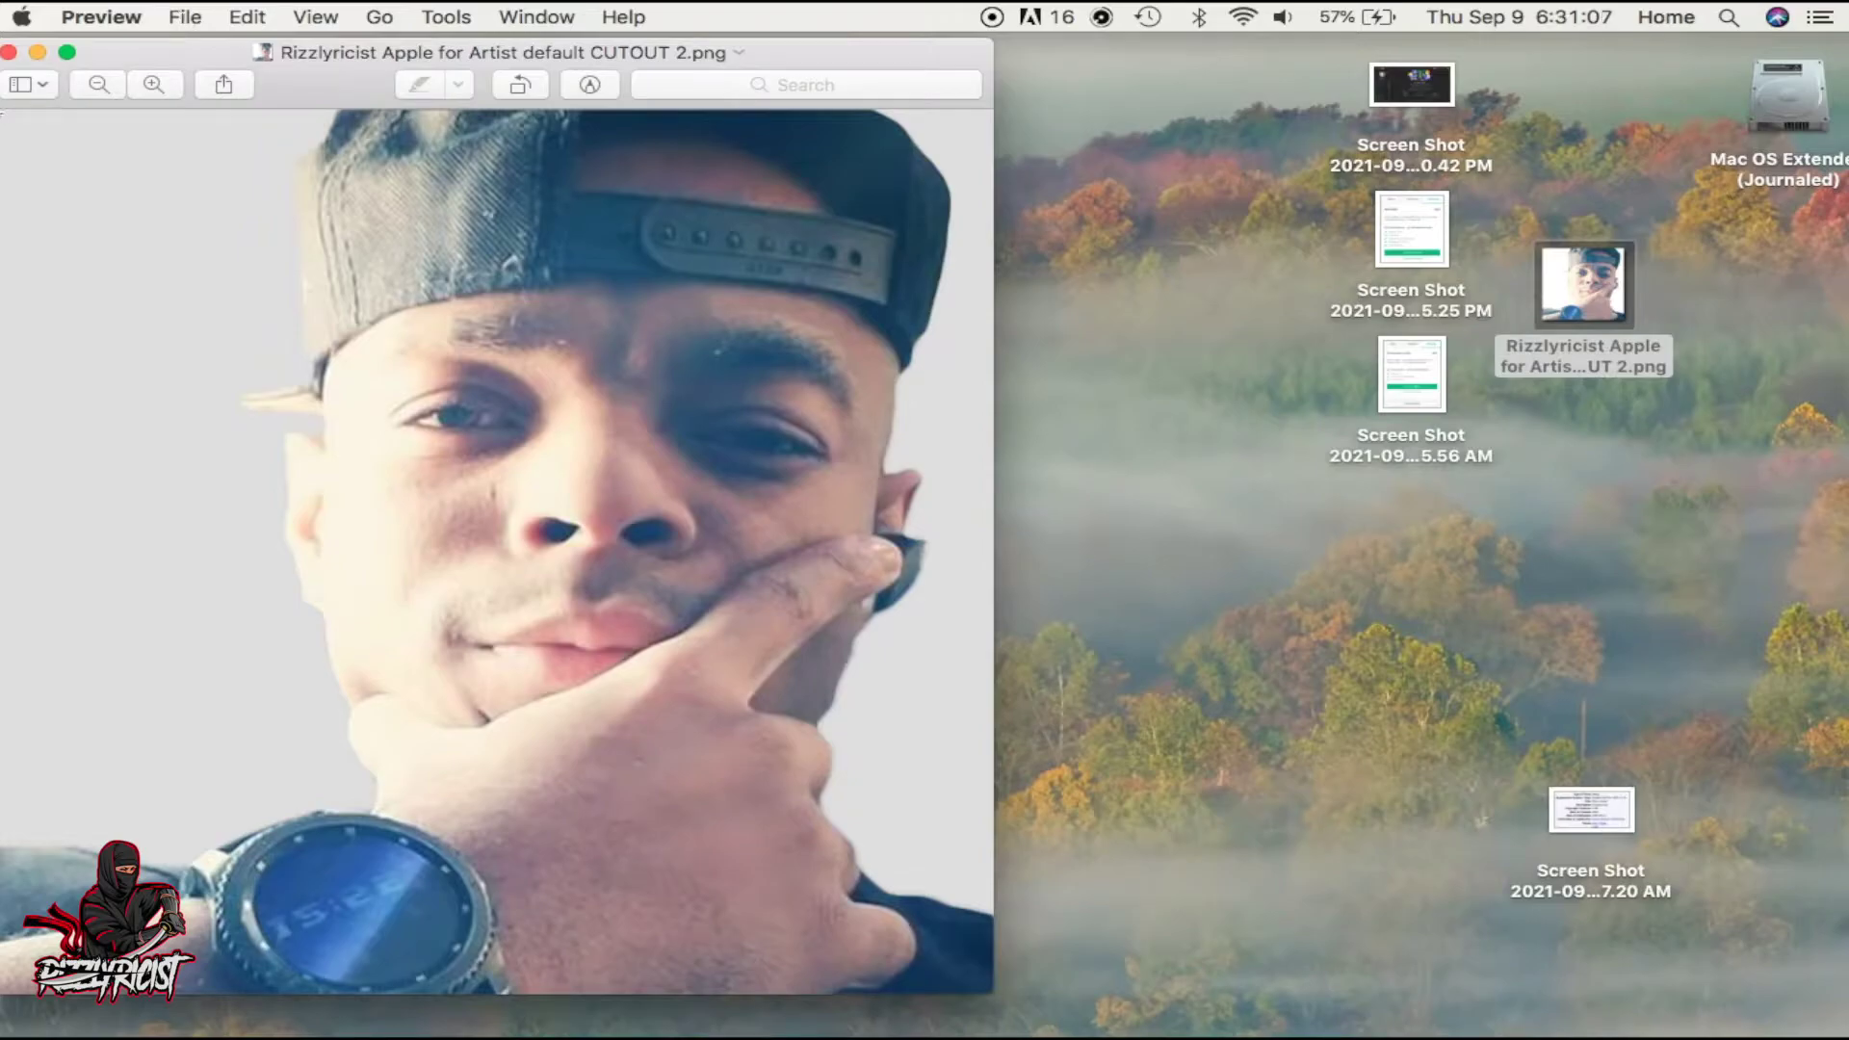
mouse_move(3, 113)
left_mouse_down()
mouse_move(991, 765)
mouse_move(988, 734)
left_mouse_up()
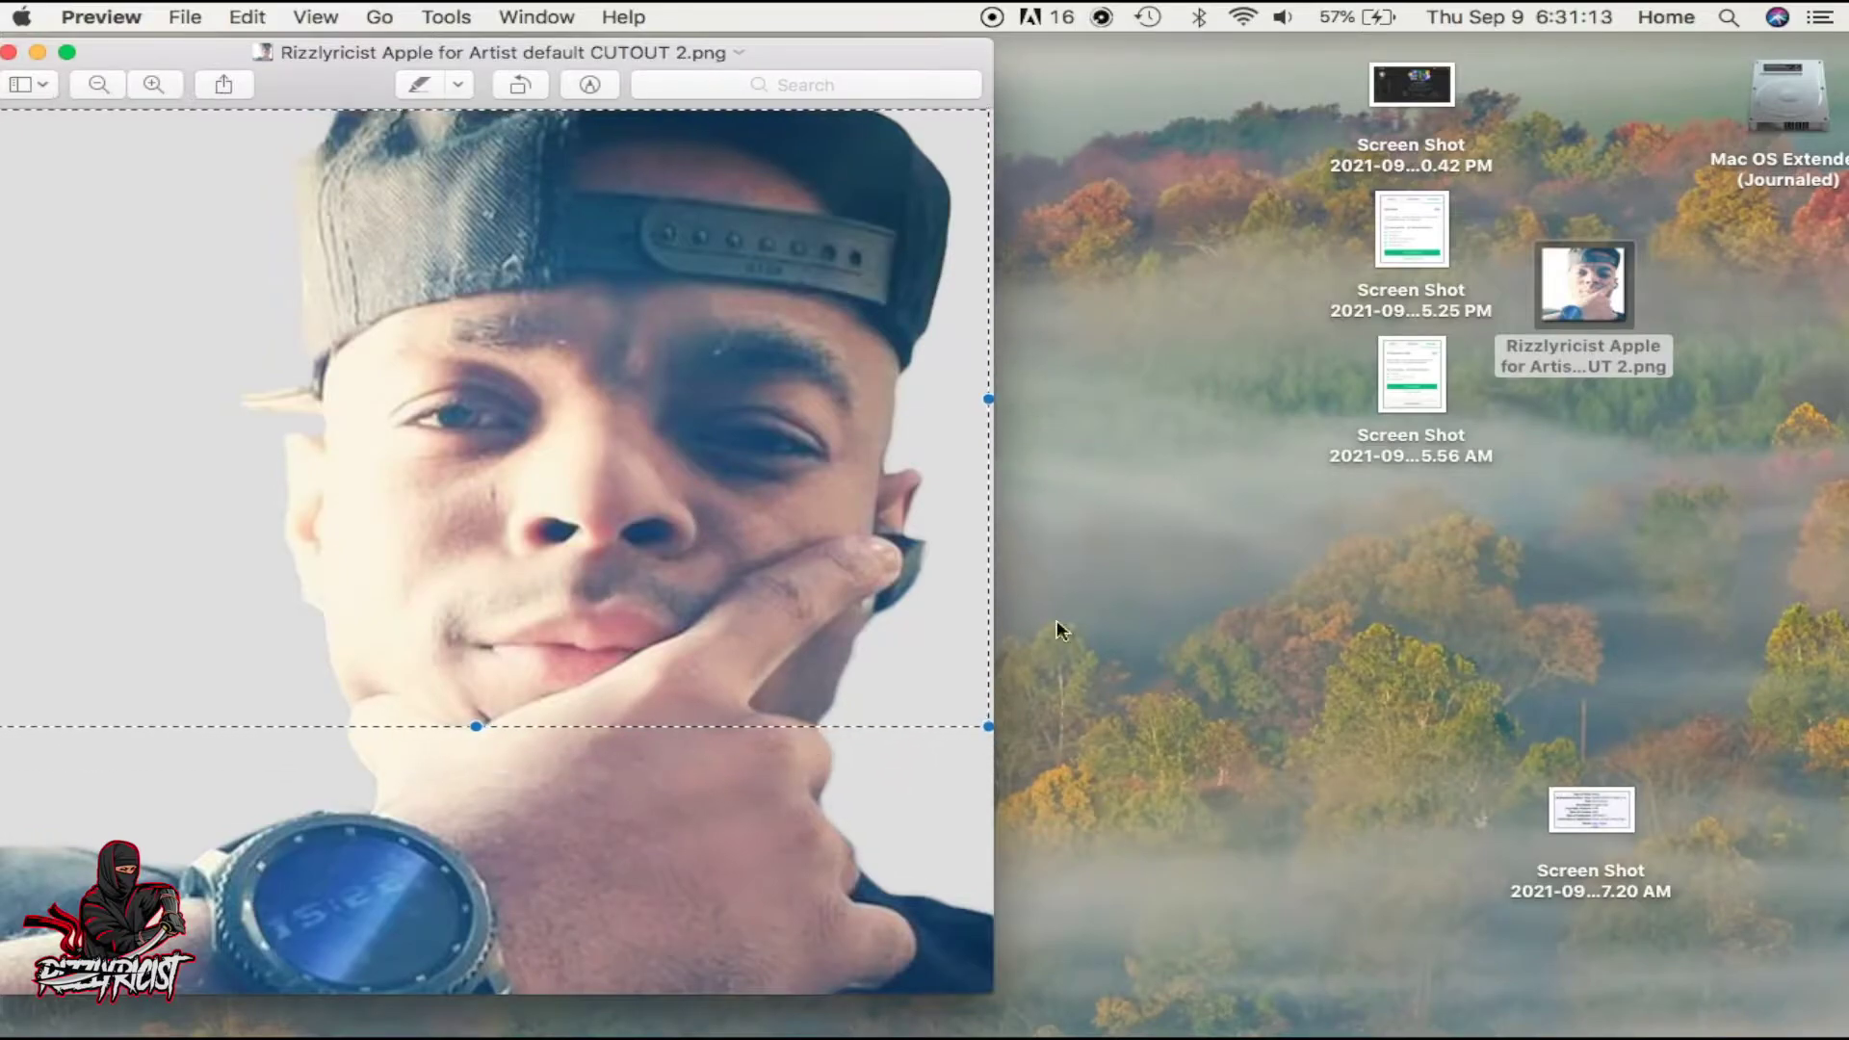
left_click_drag(990, 734, 1072, 717)
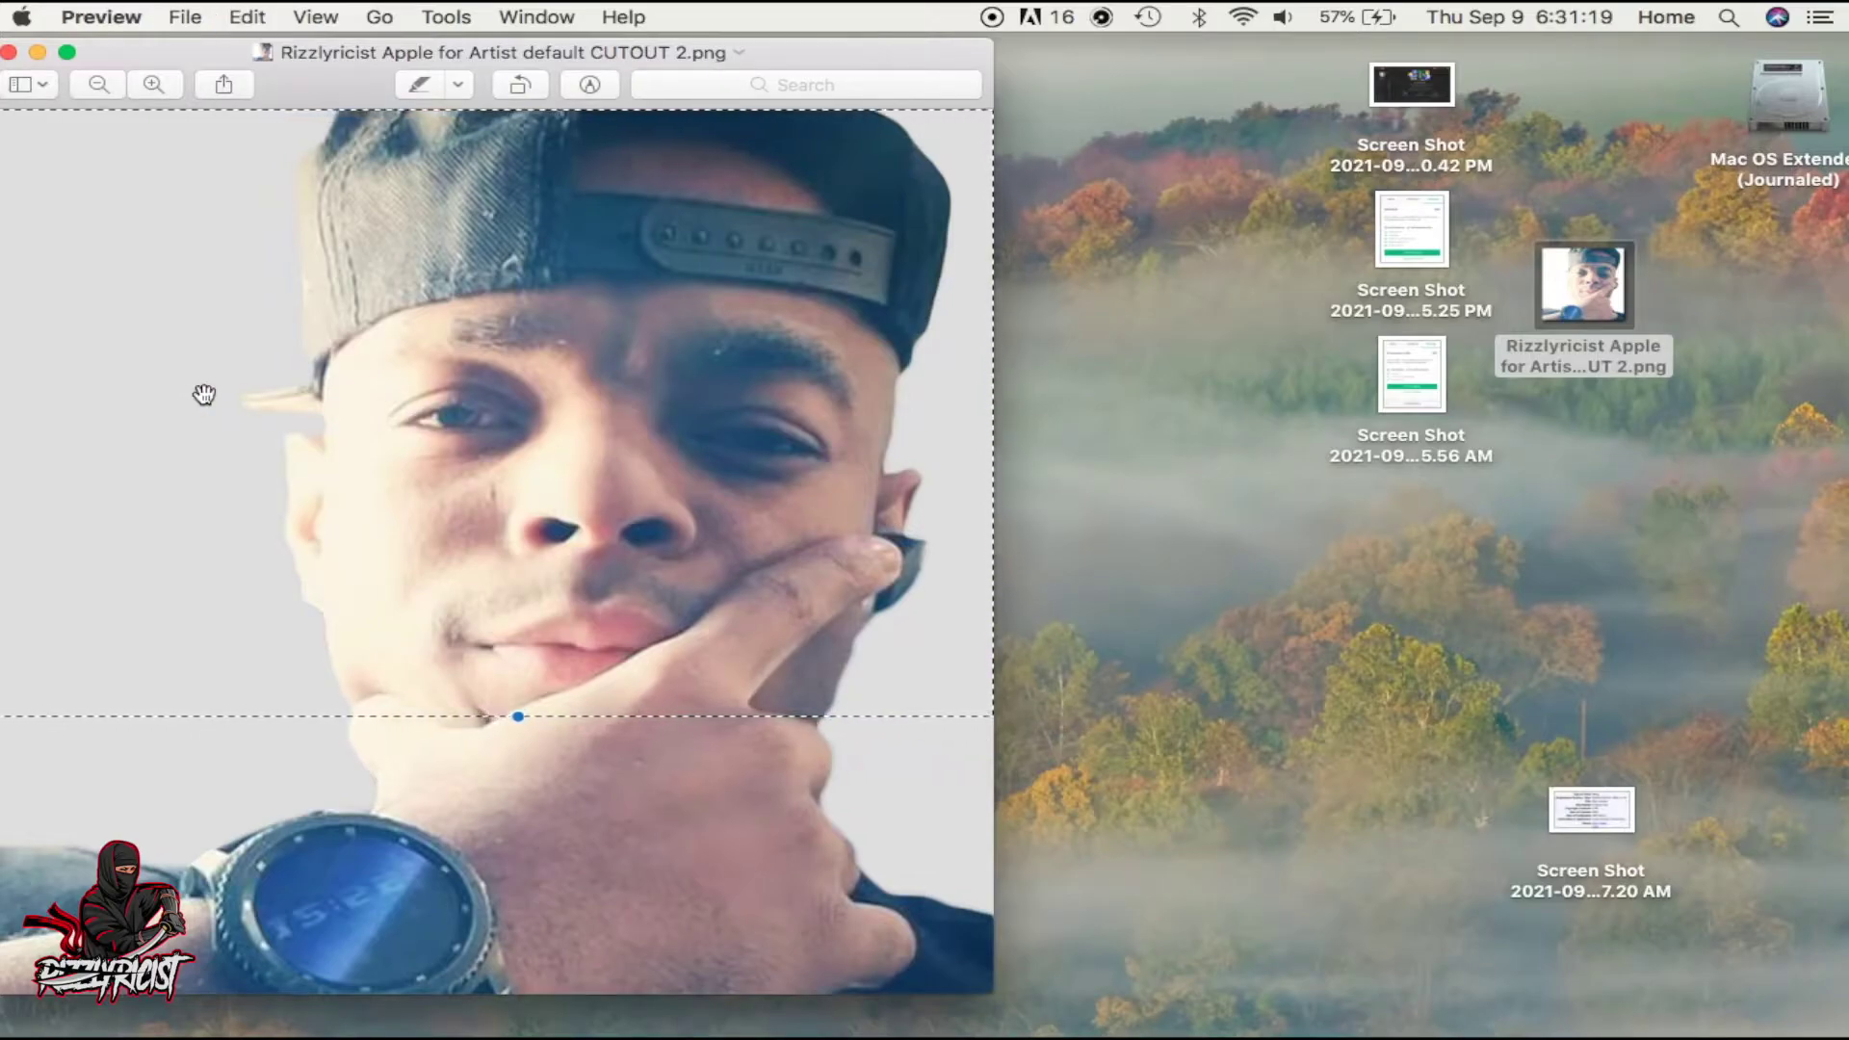
left_click(246, 16)
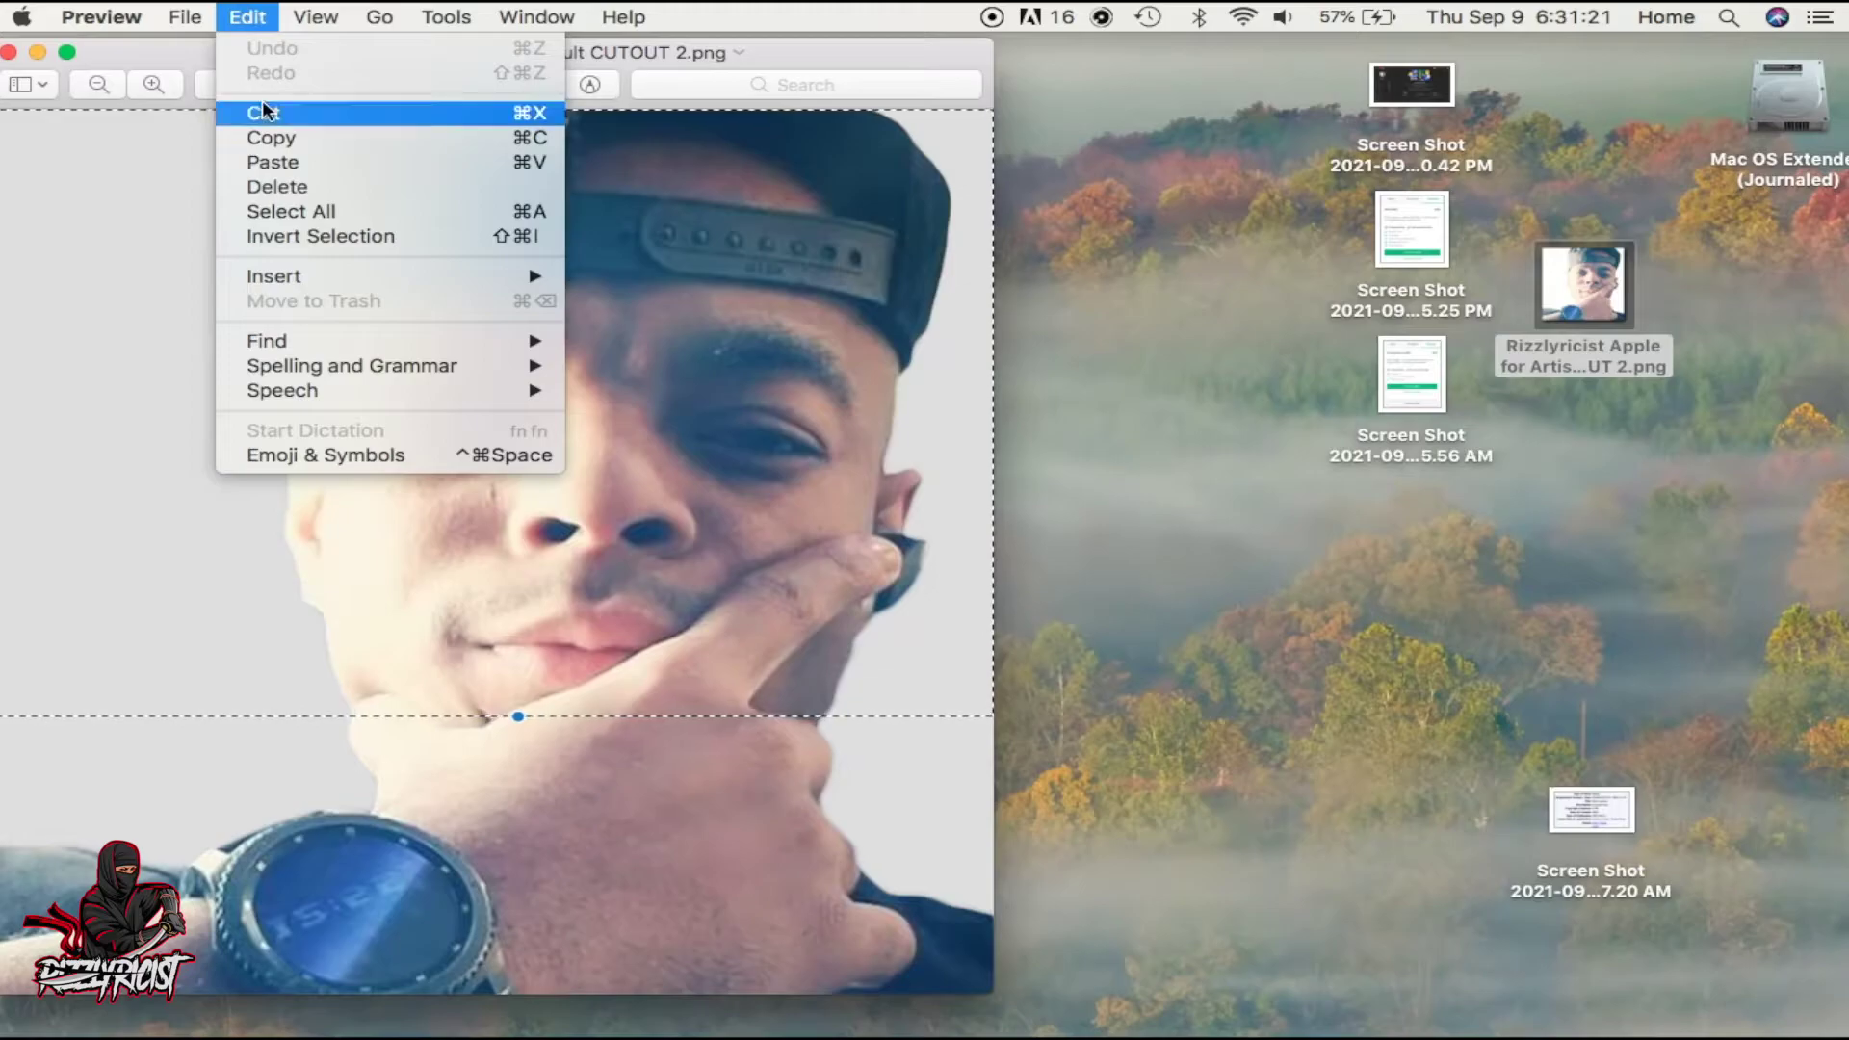
left_click(361, 137)
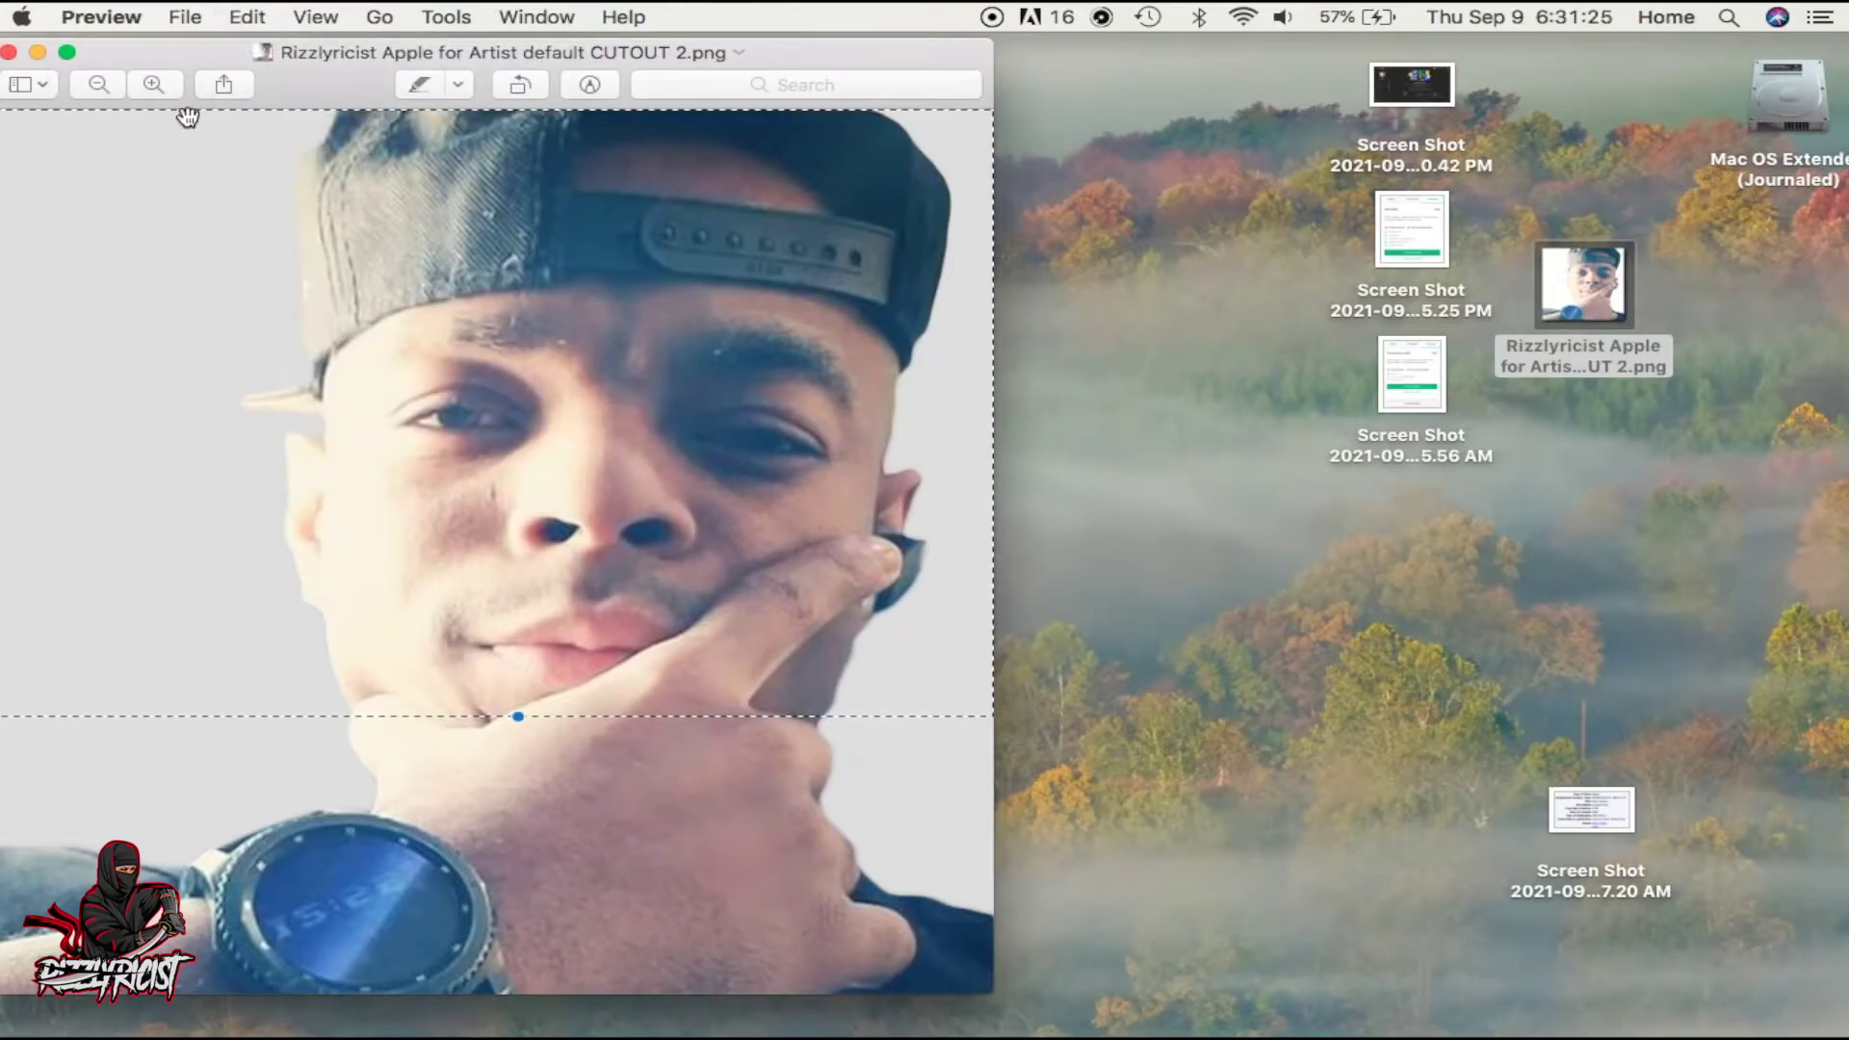
left_click(39, 55)
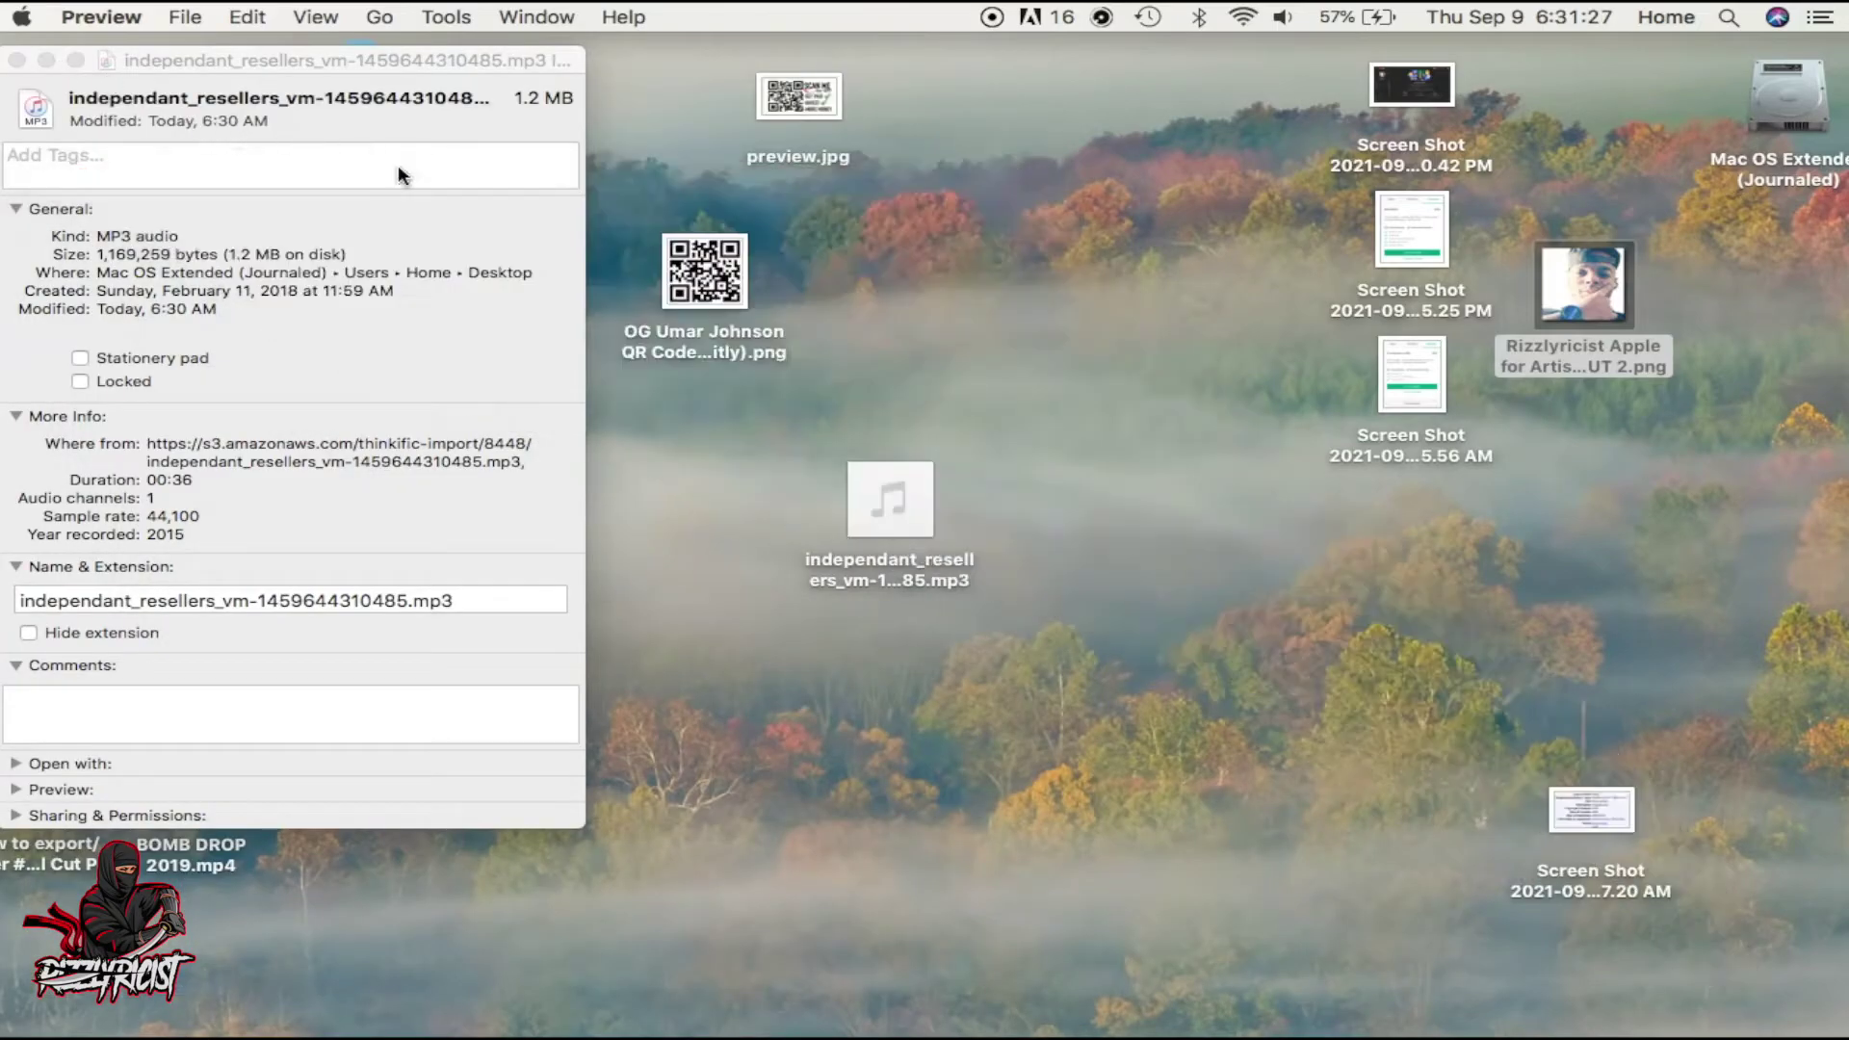
Paste the cropped face as the MP3's icon, remove it, then reopen and close the photo
left_click(40, 107)
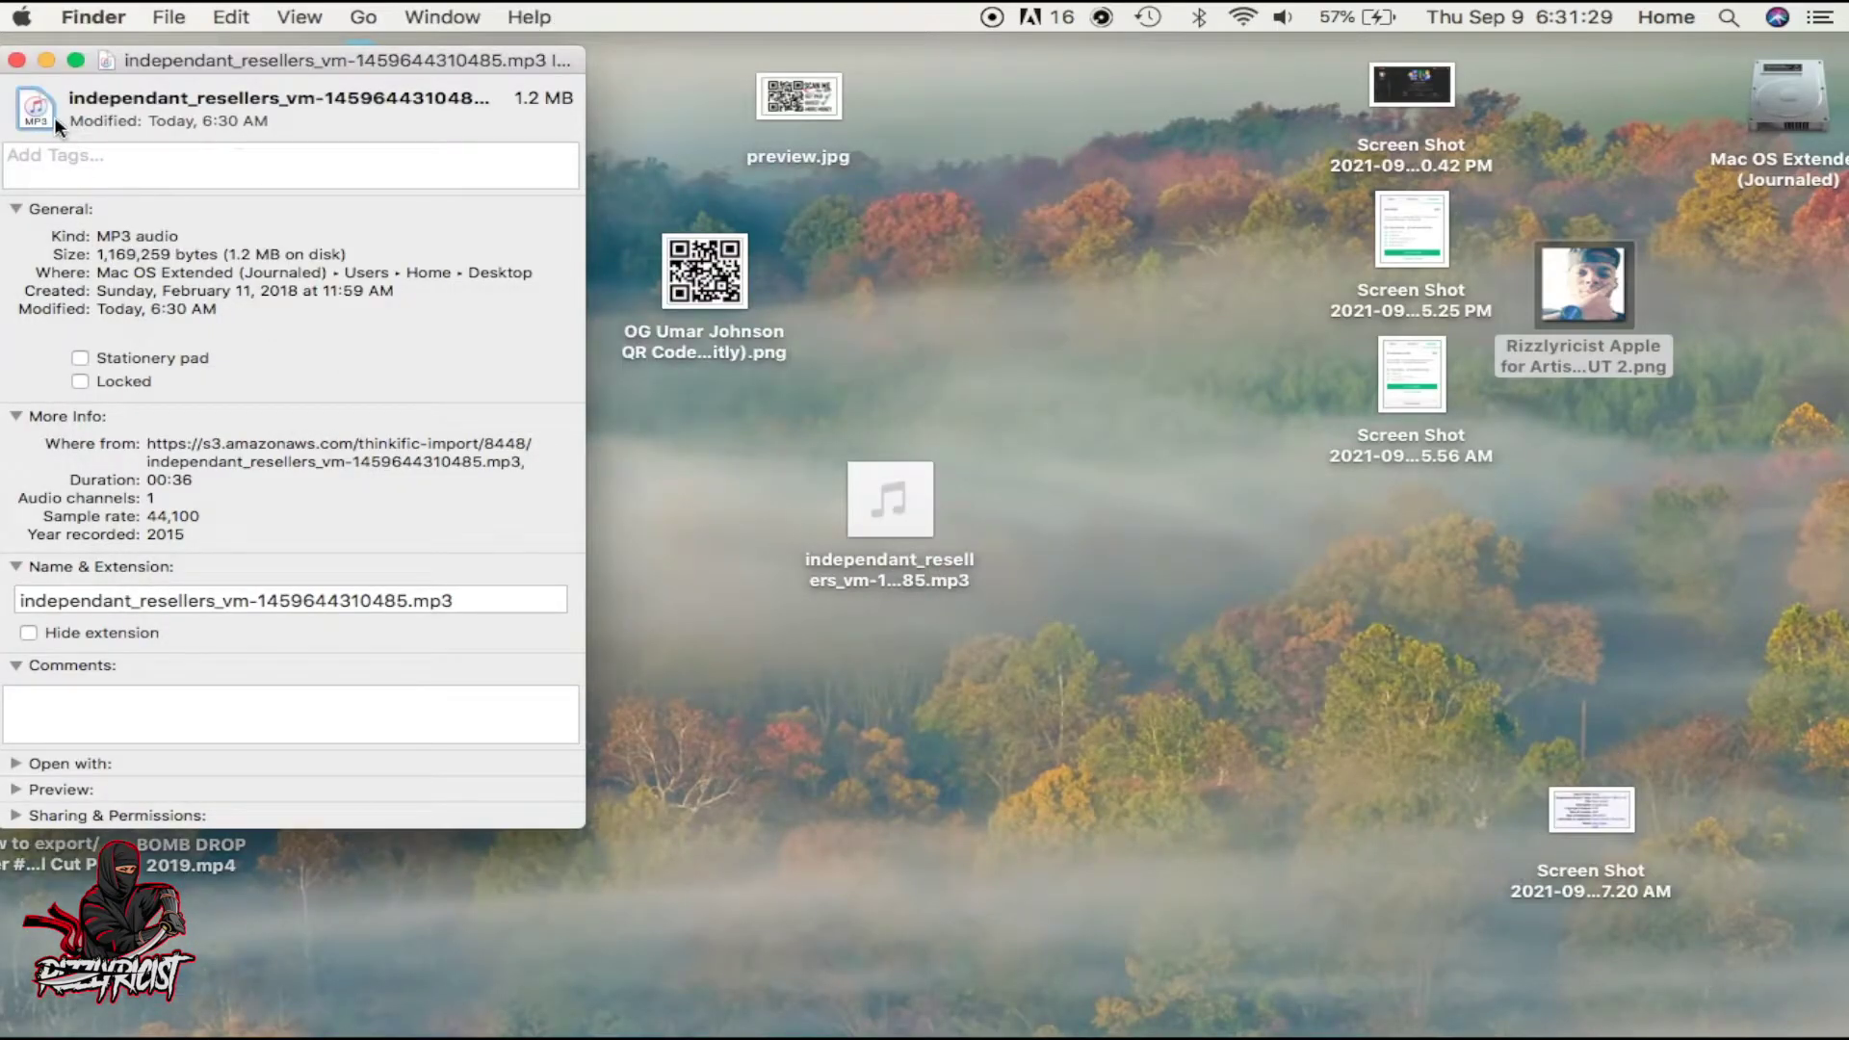
key("super+v")
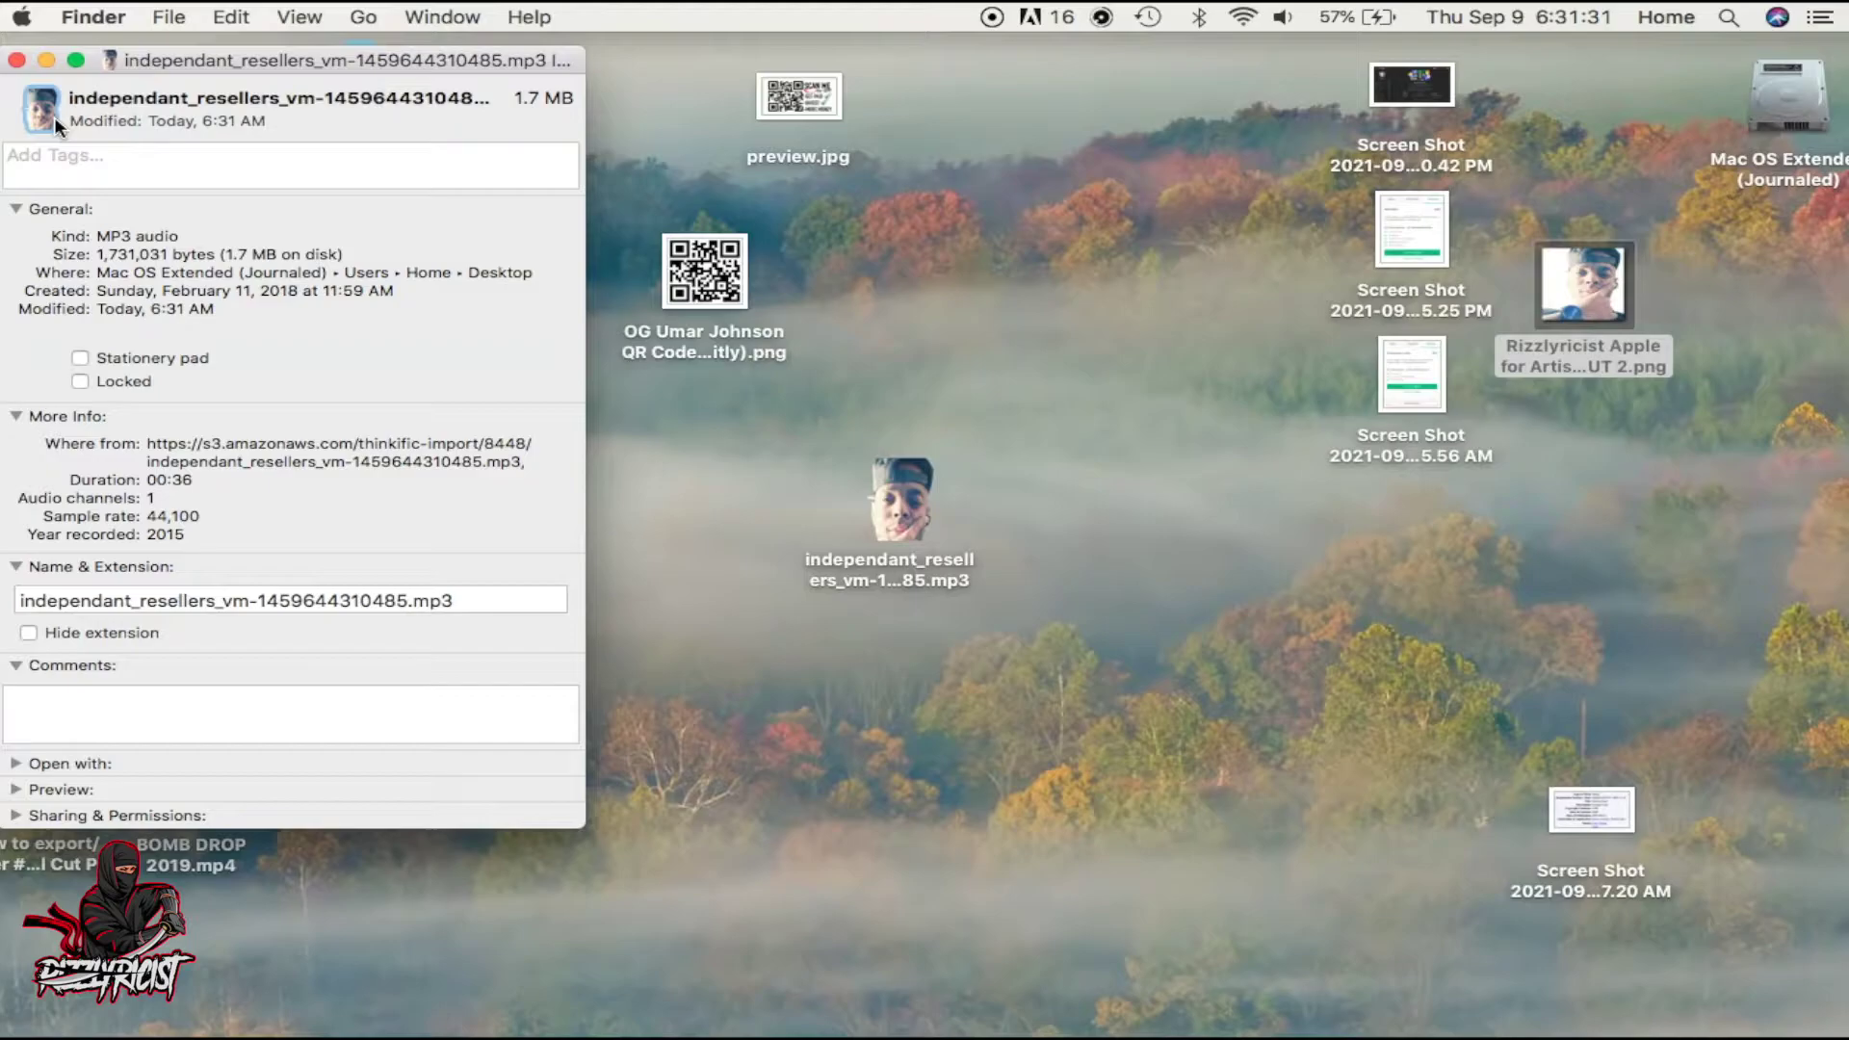
key("BackSpace")
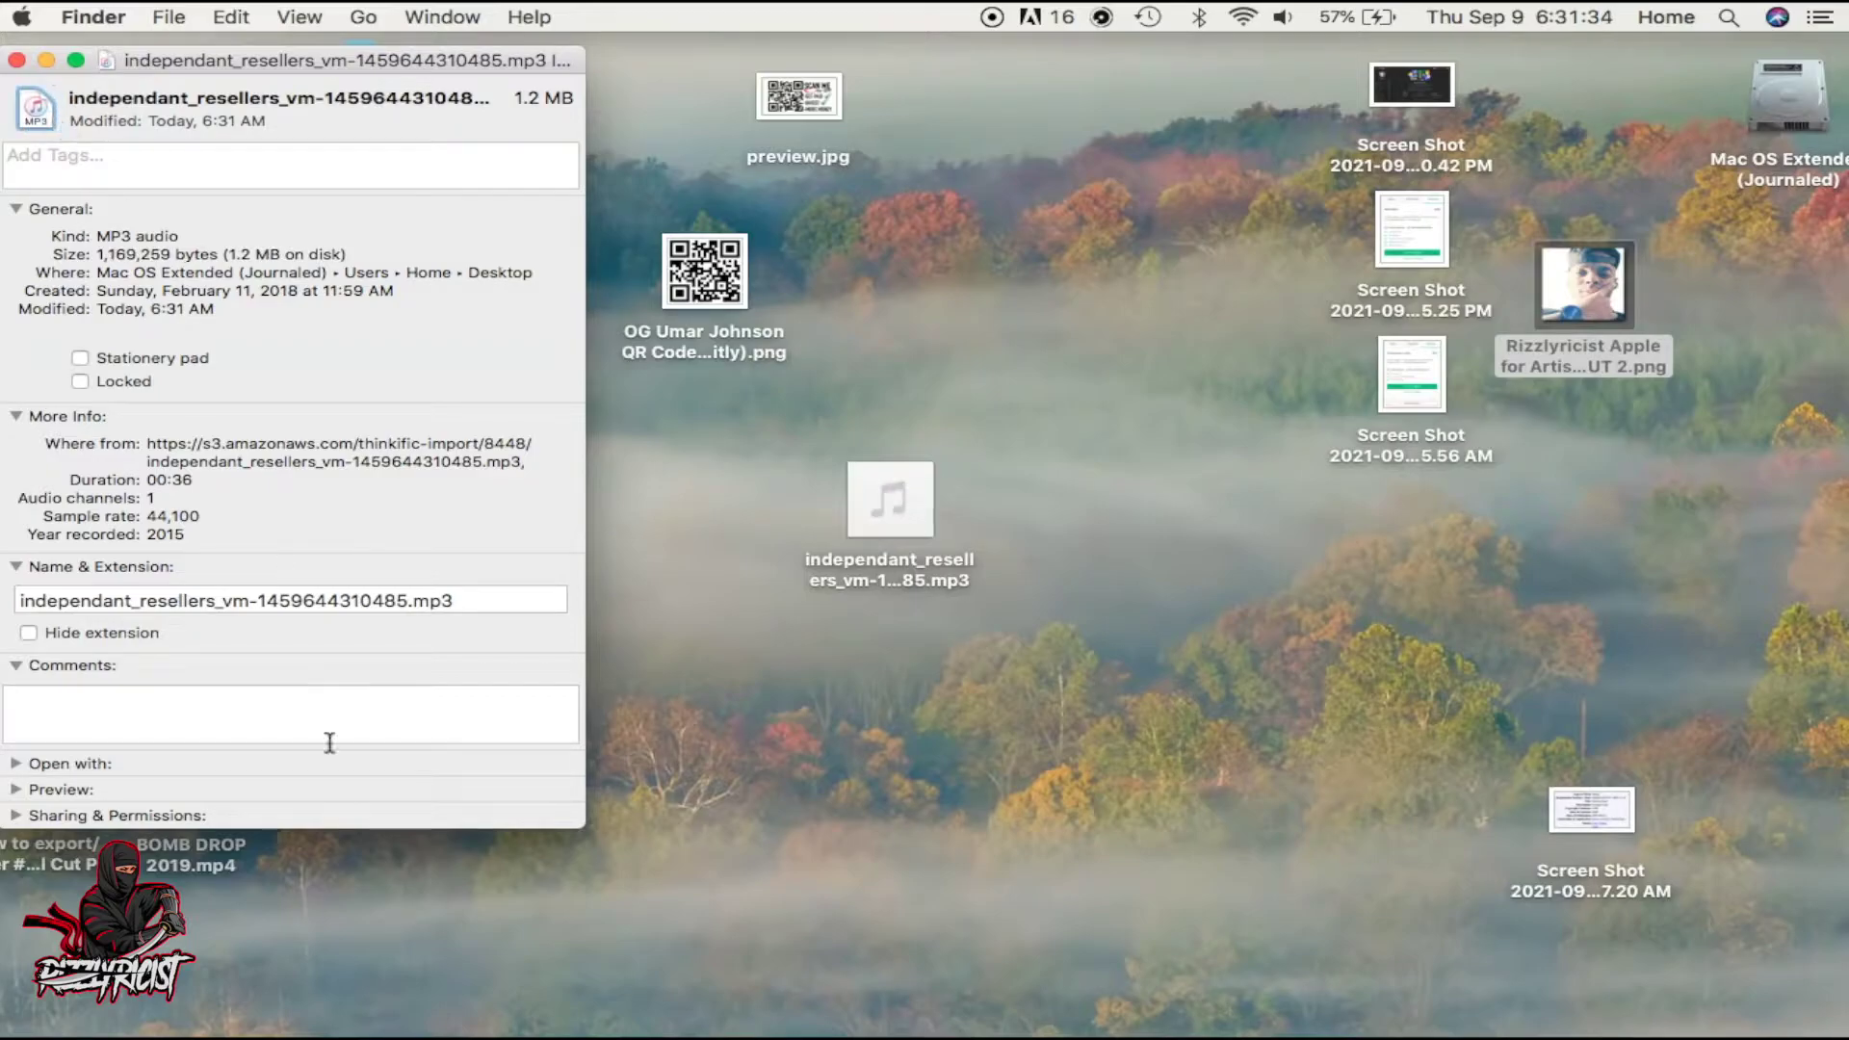
double_click(1544, 303)
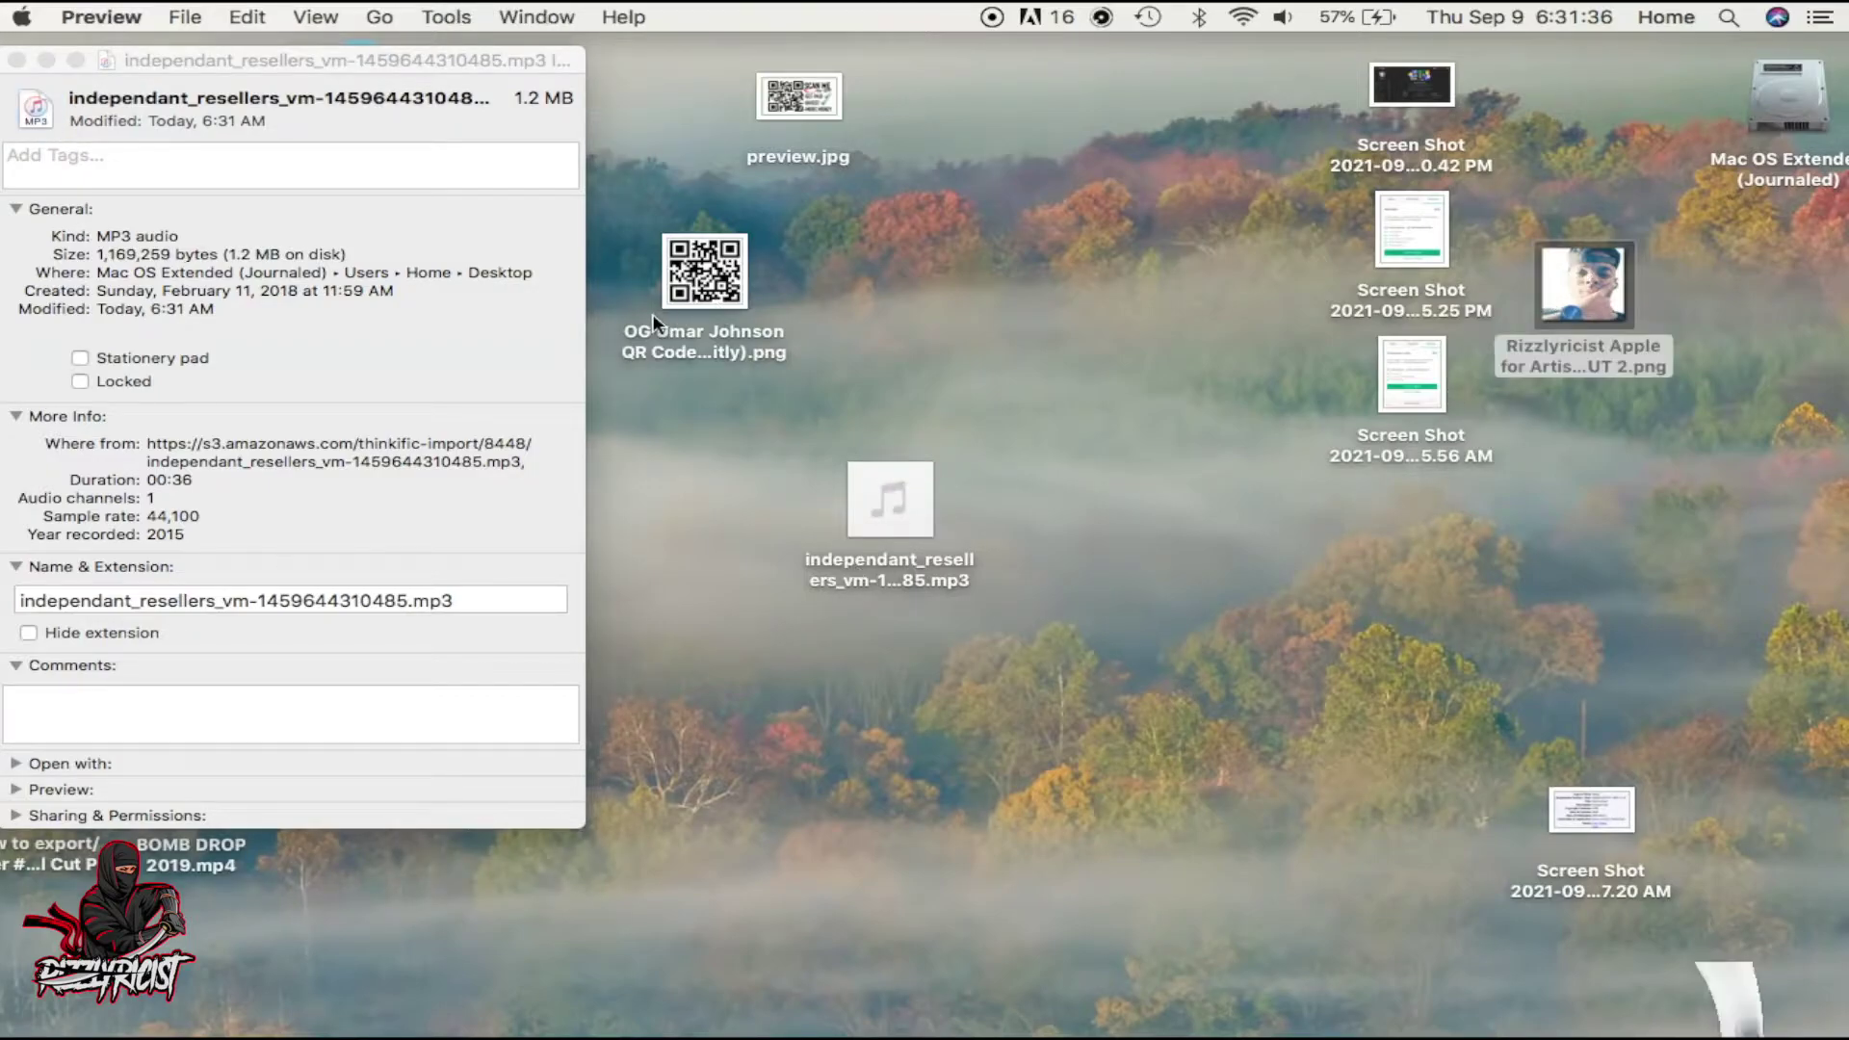
key("super+w")
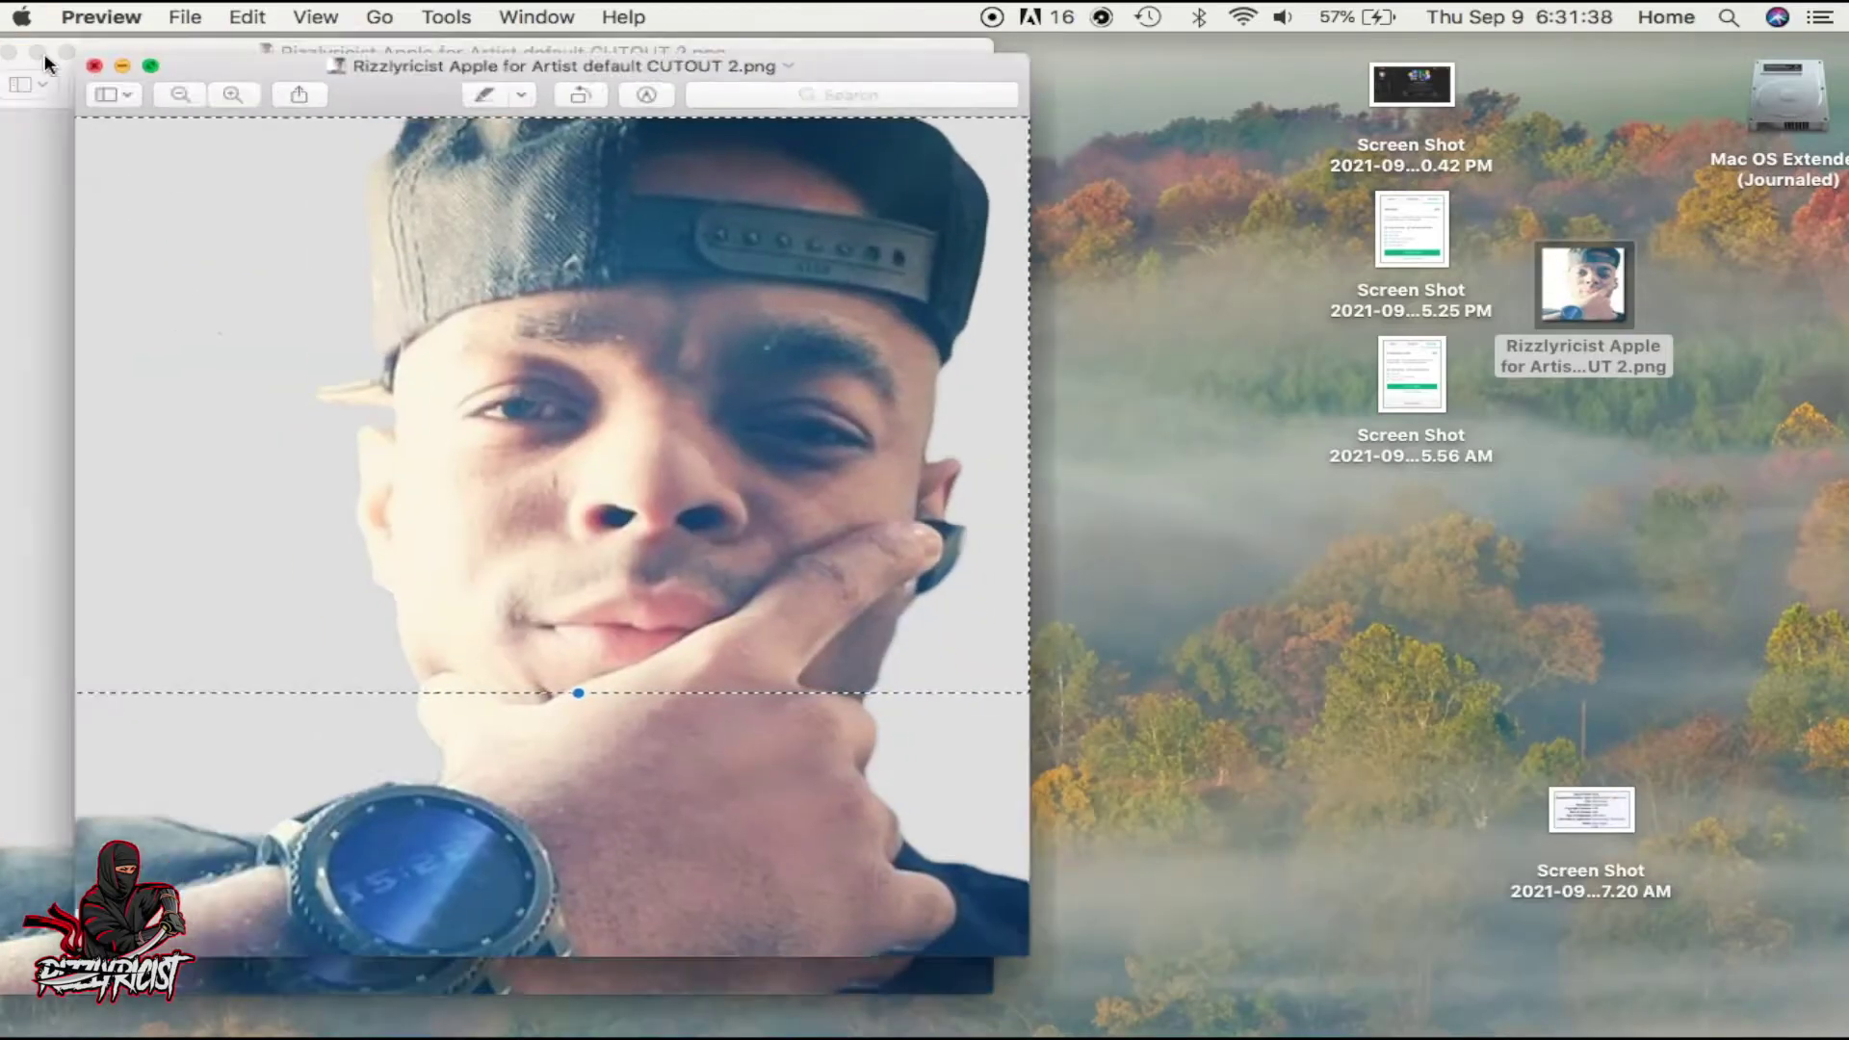
Open the QR code image, copy the whole code, and bring the MP3's info window forward
double_click(707, 243)
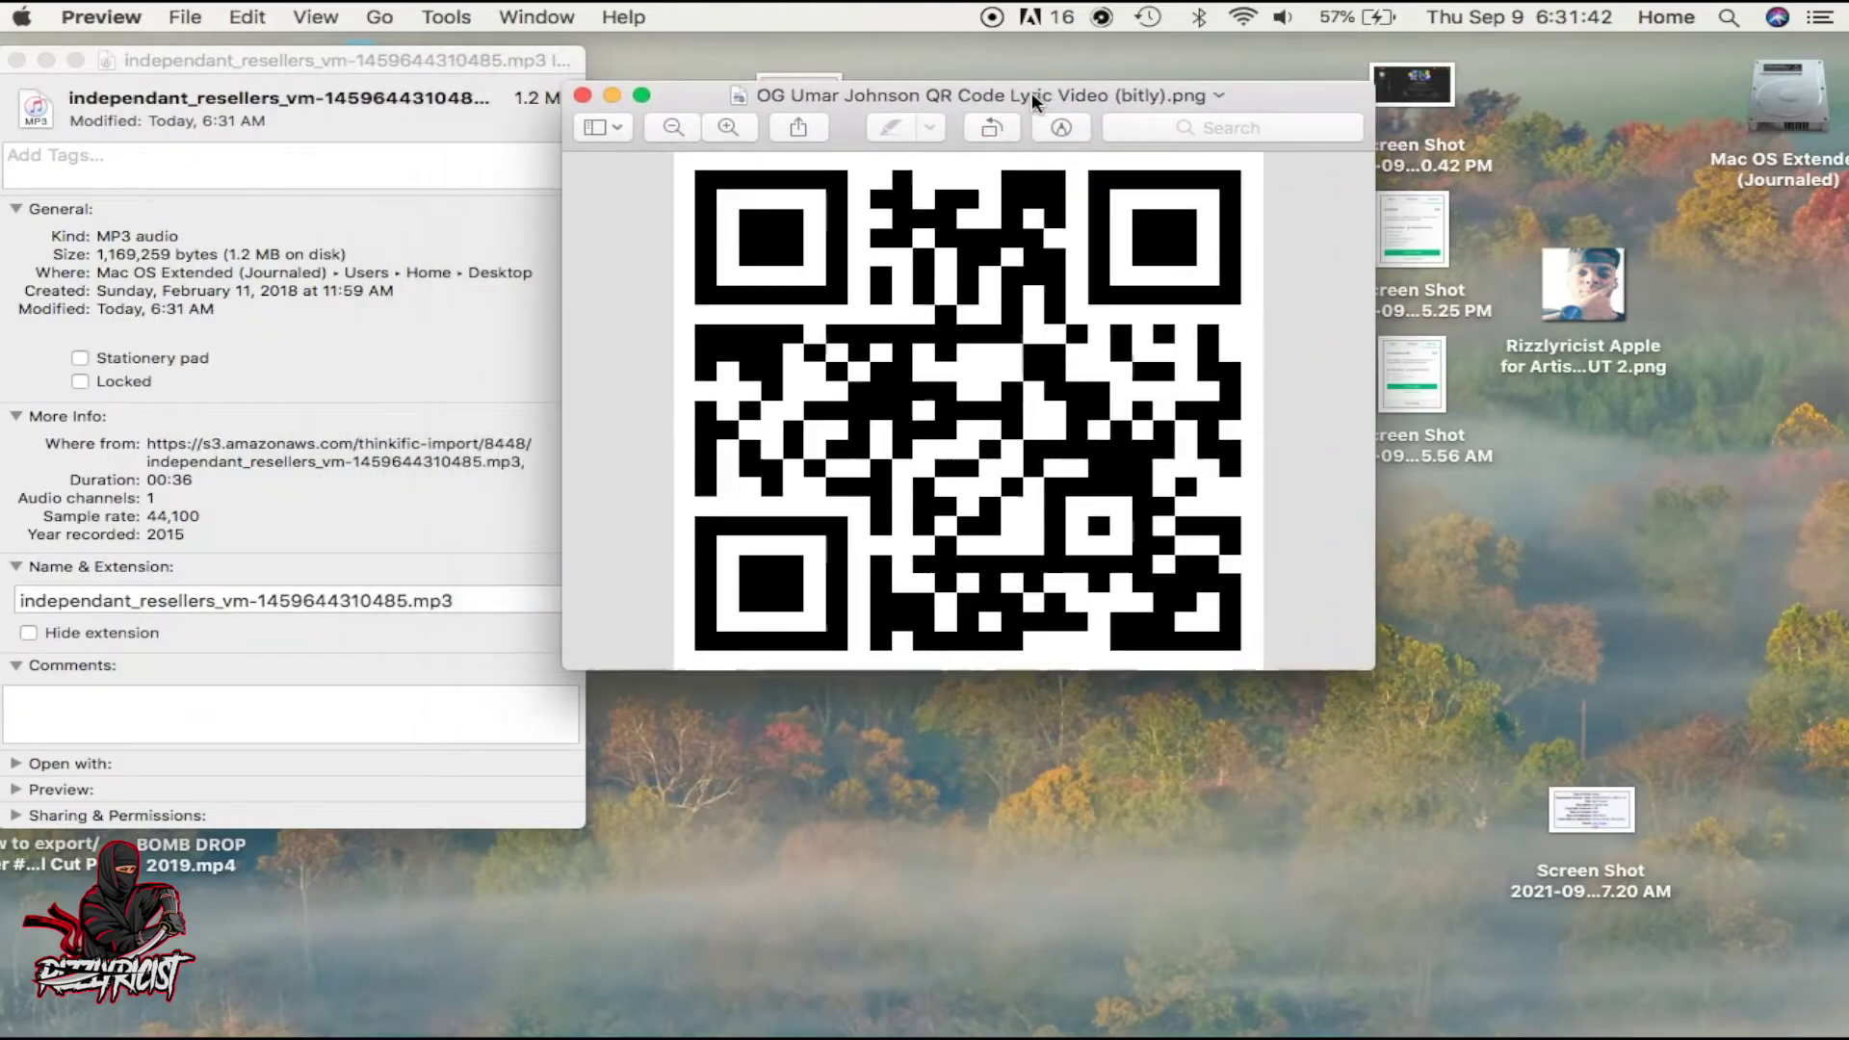
left_click_drag(458, 54, 1072, 99)
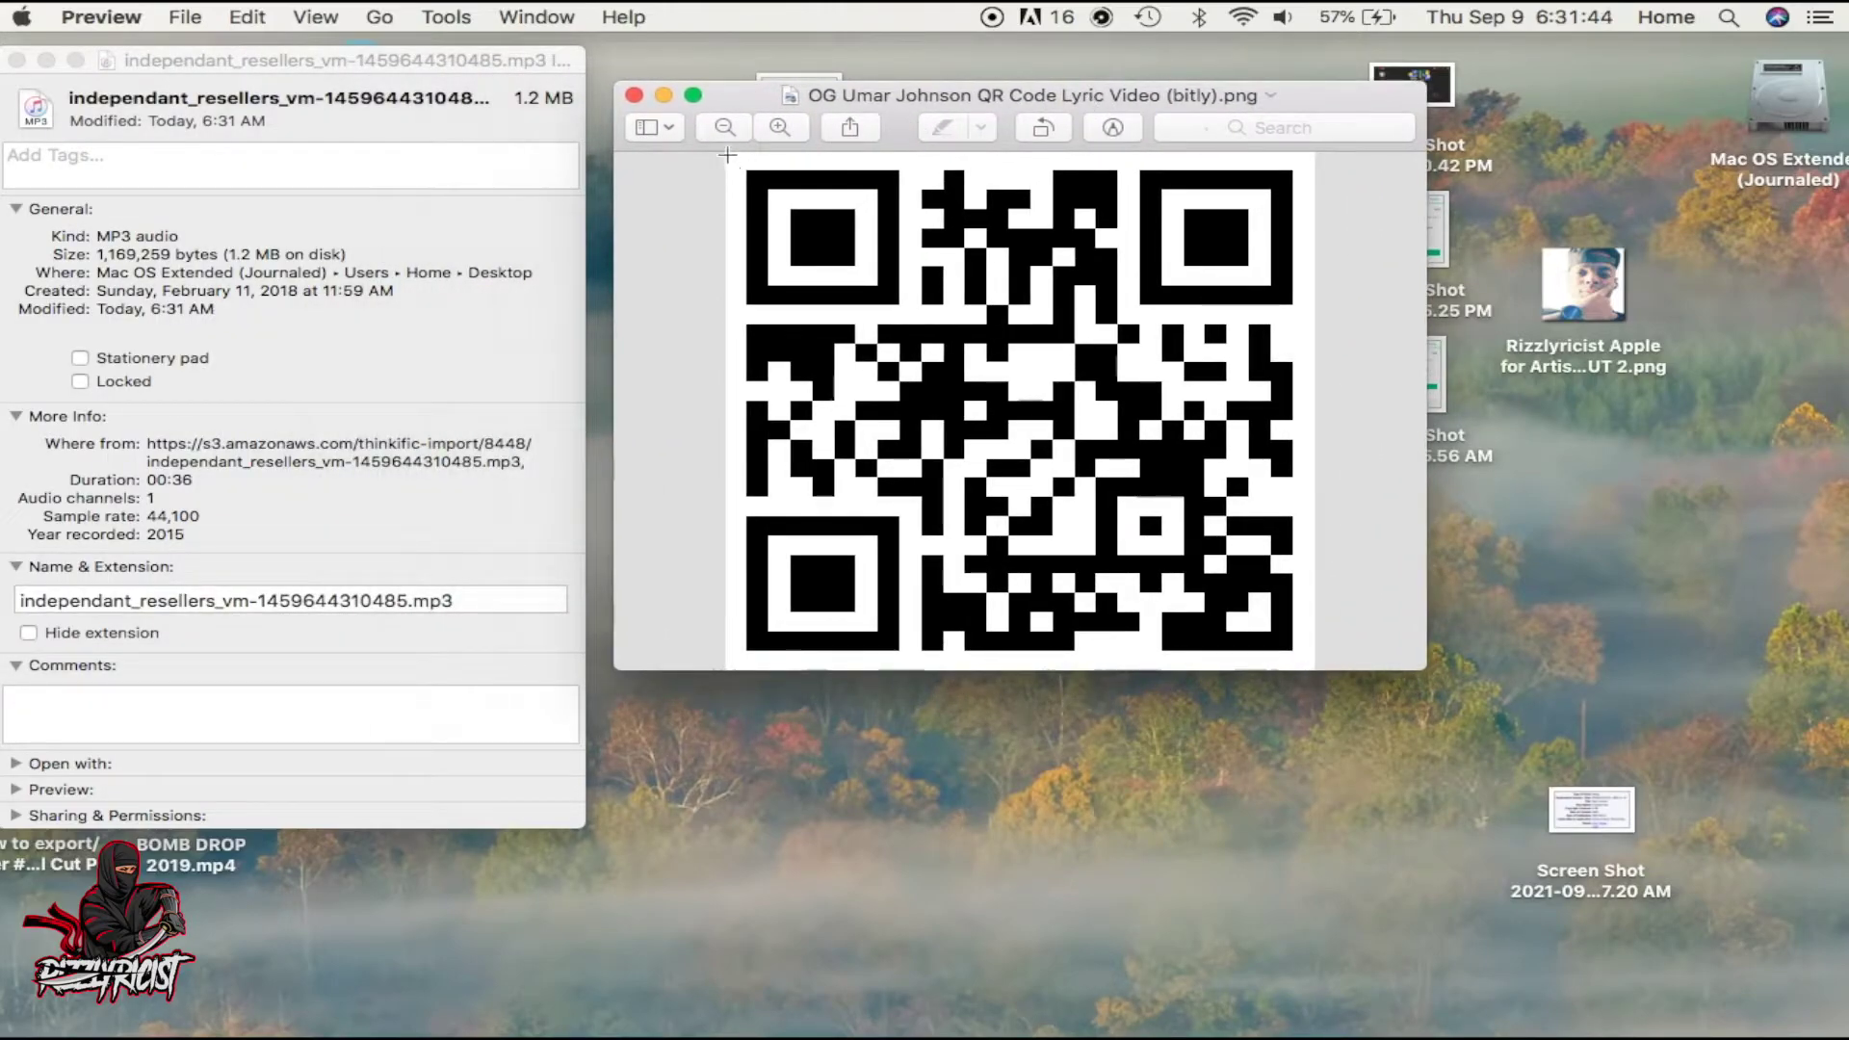
left_click_drag(727, 151, 1315, 669)
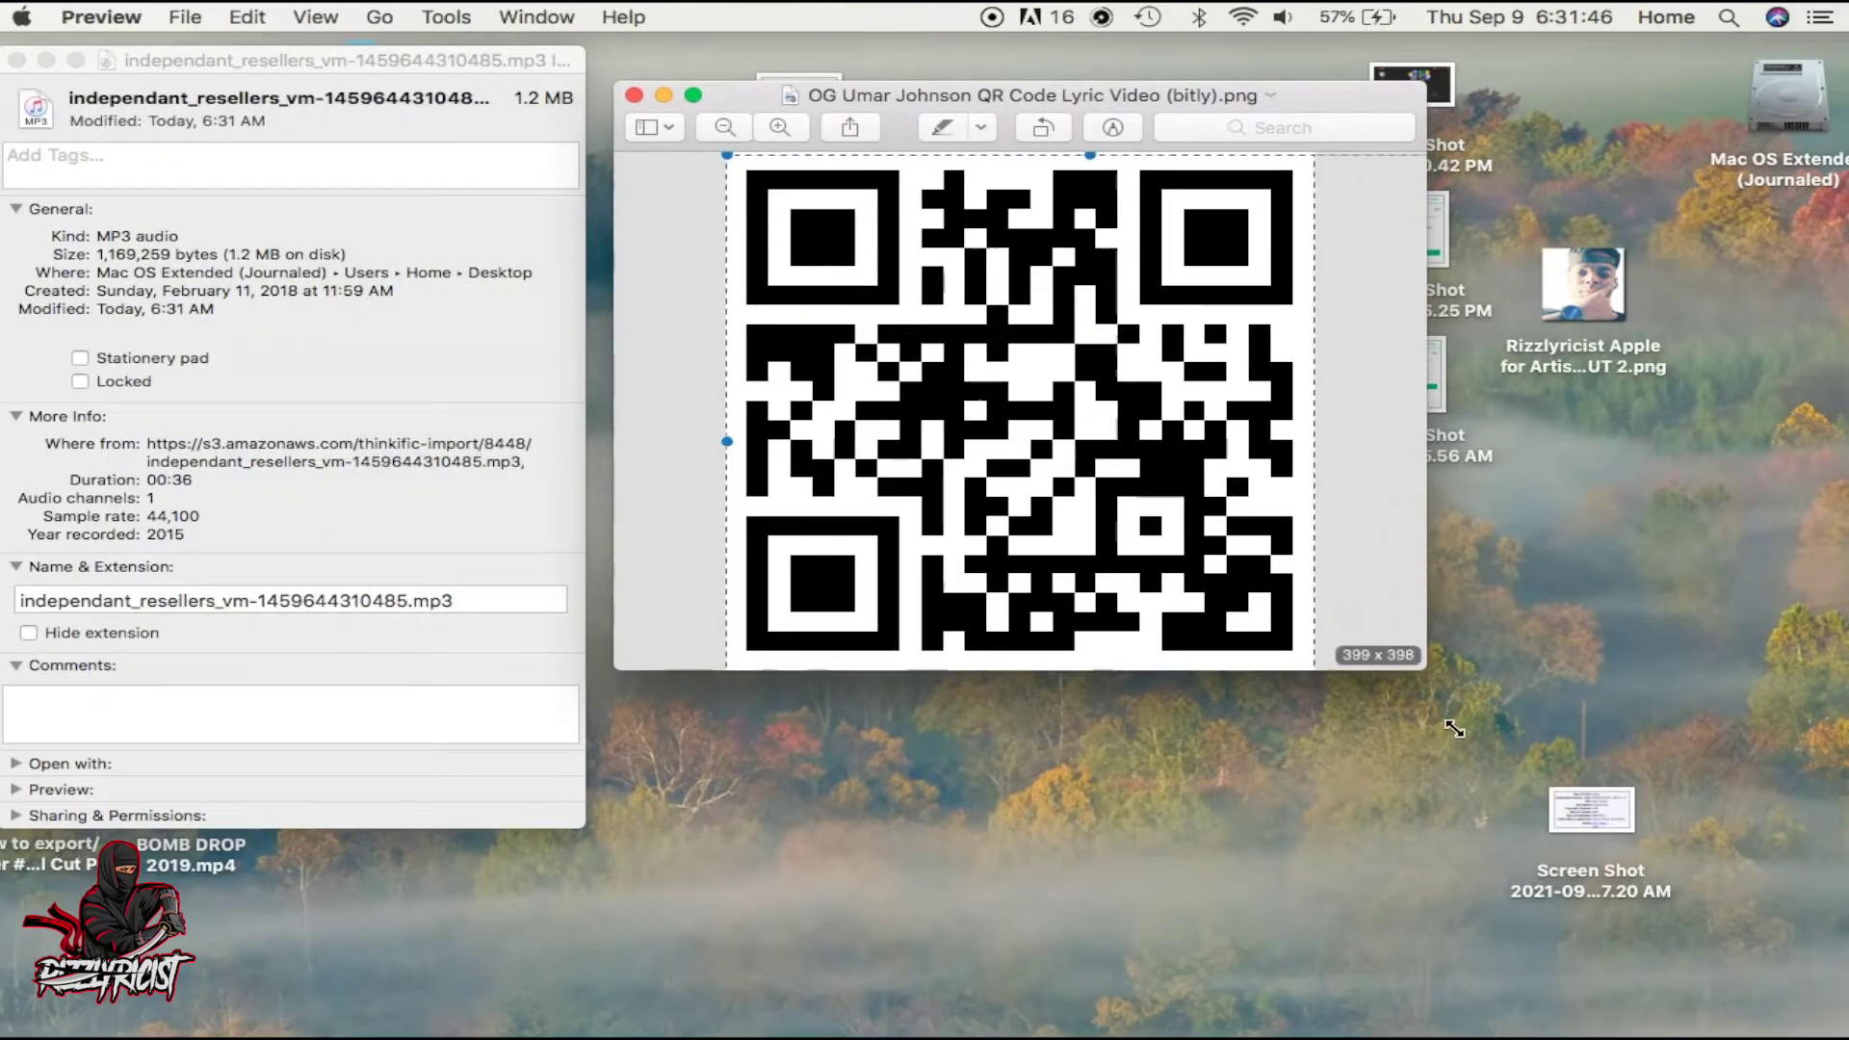
left_click_drag(1181, 496, 1202, 480)
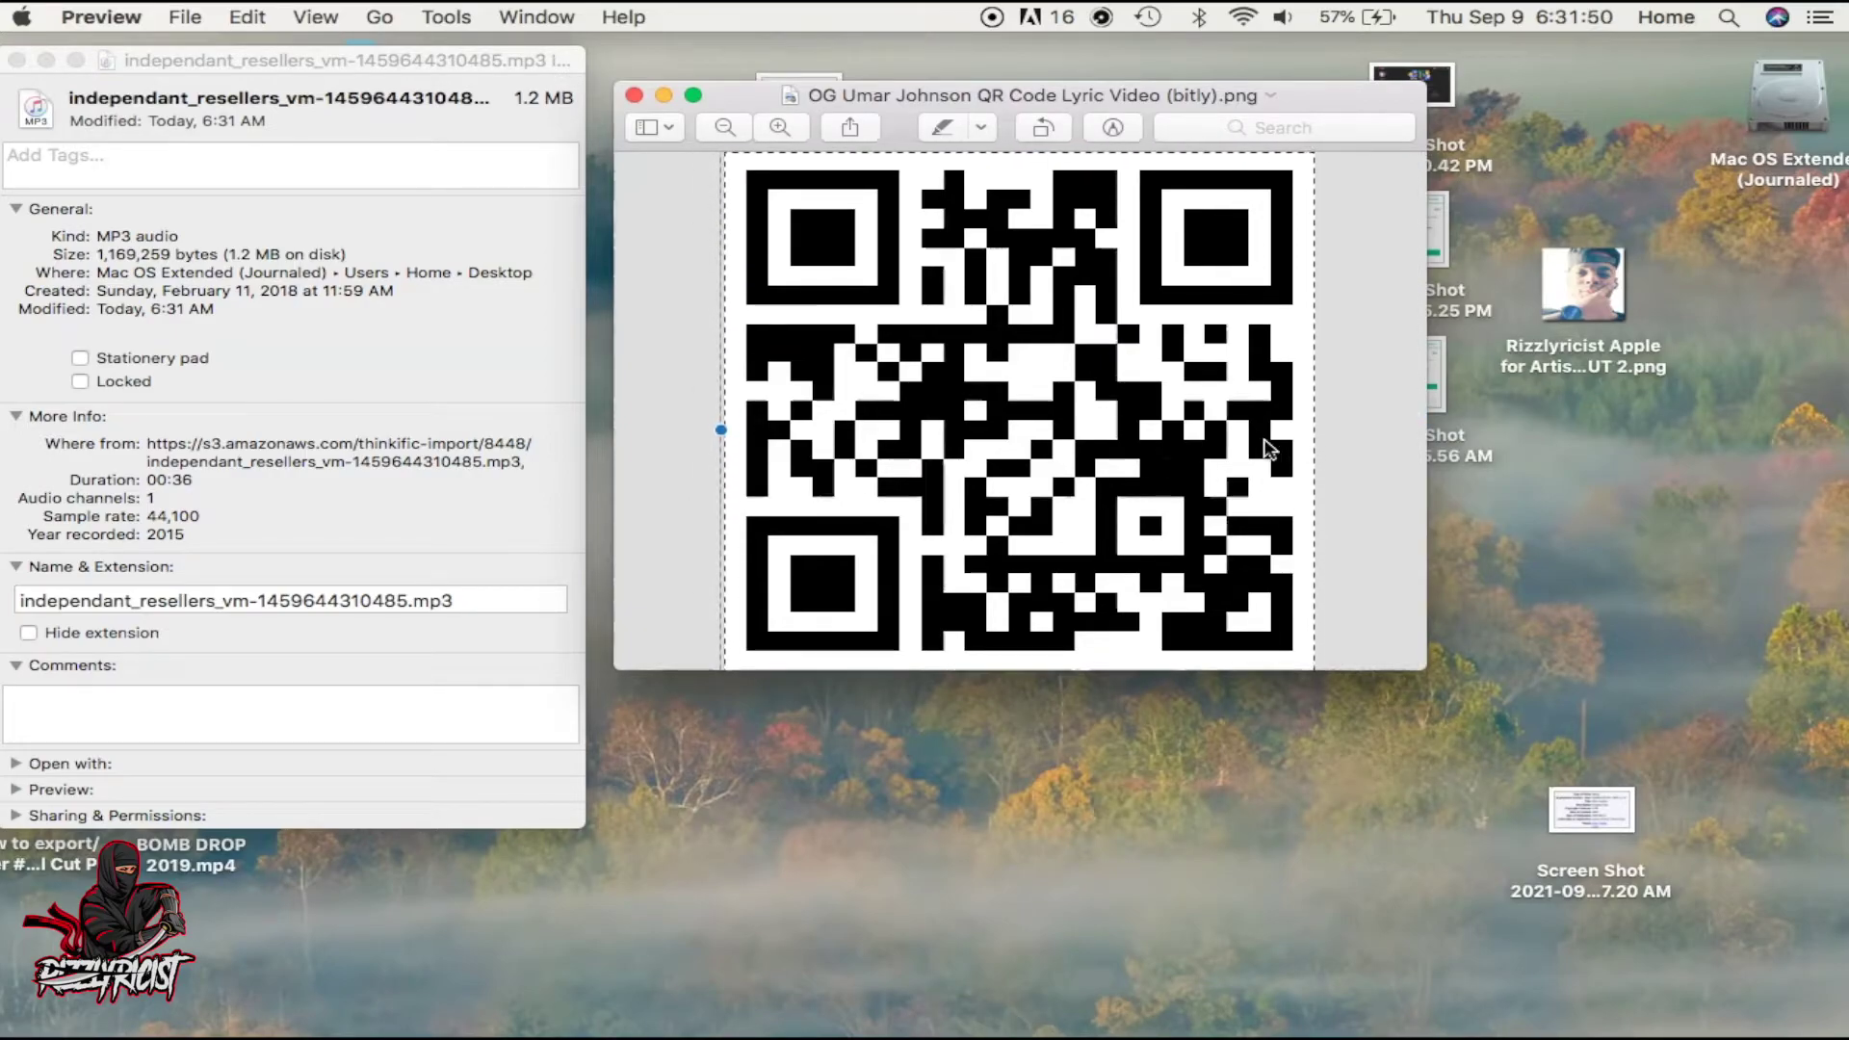
key("super+c")
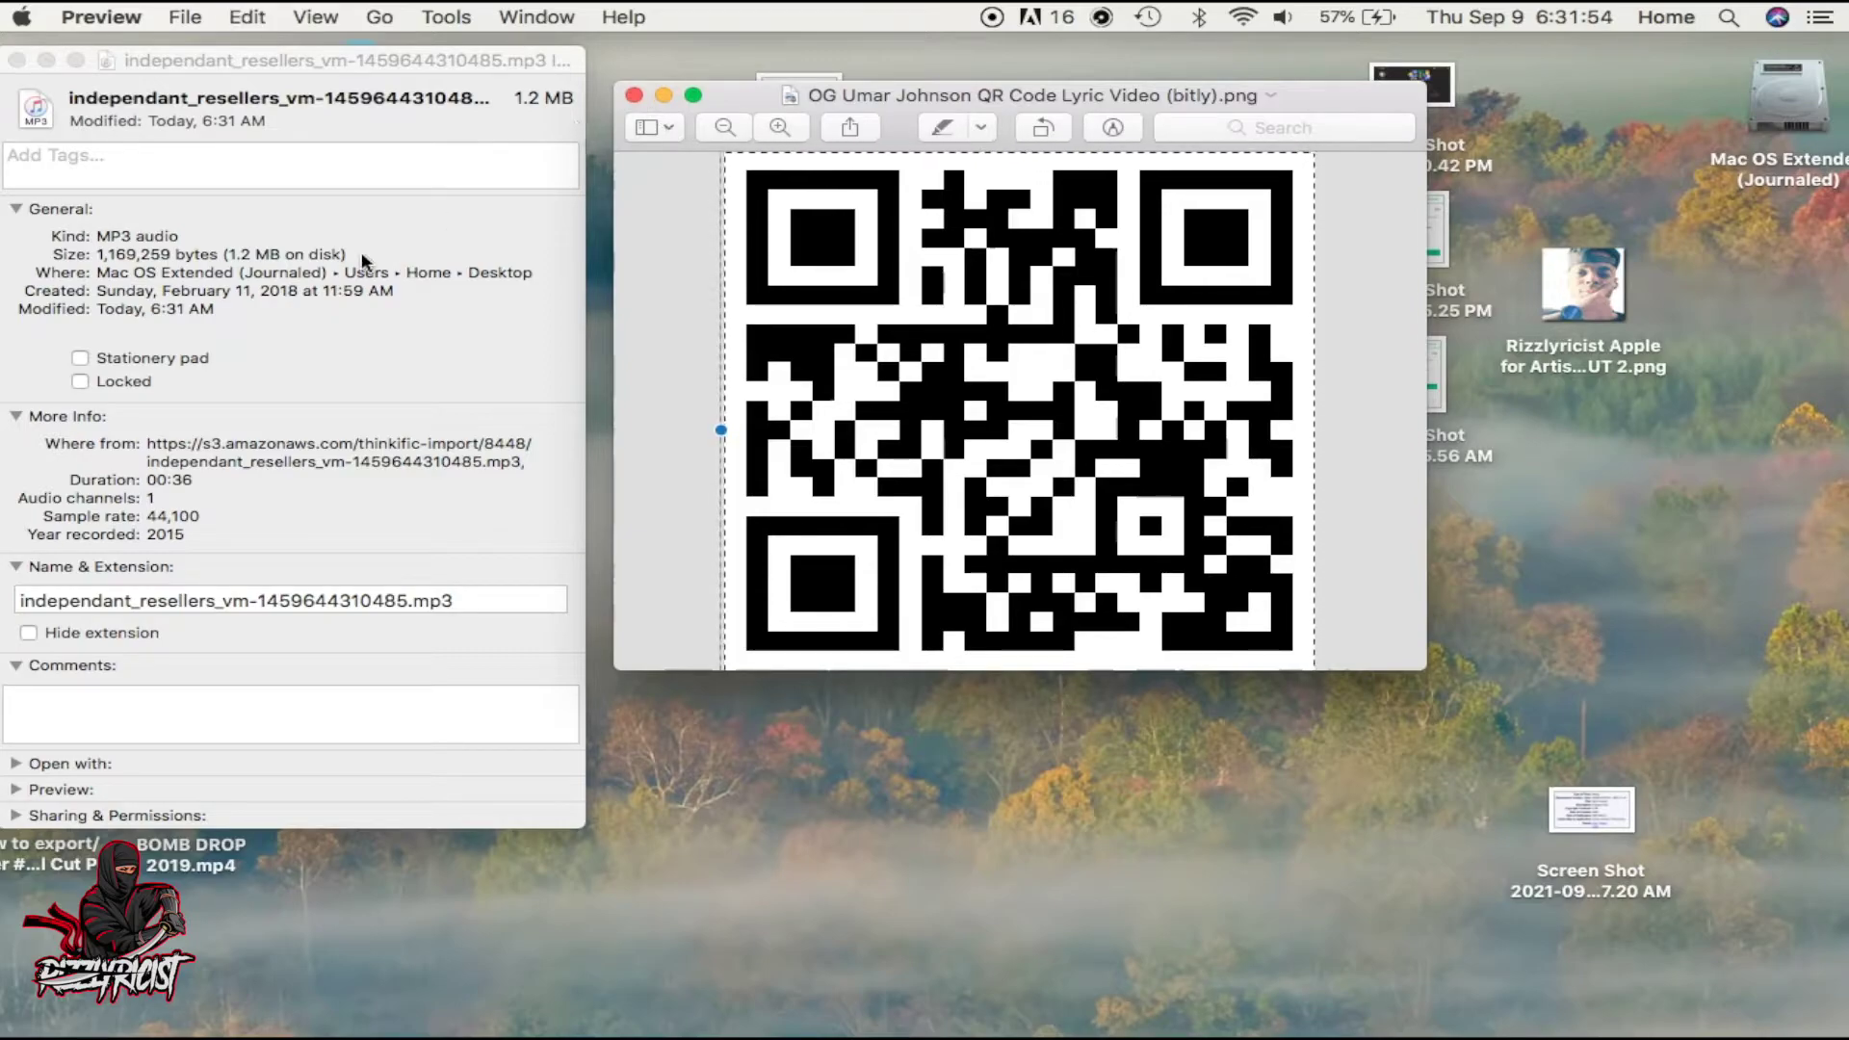
left_click(189, 191)
left_click_drag(737, 94, 1102, 121)
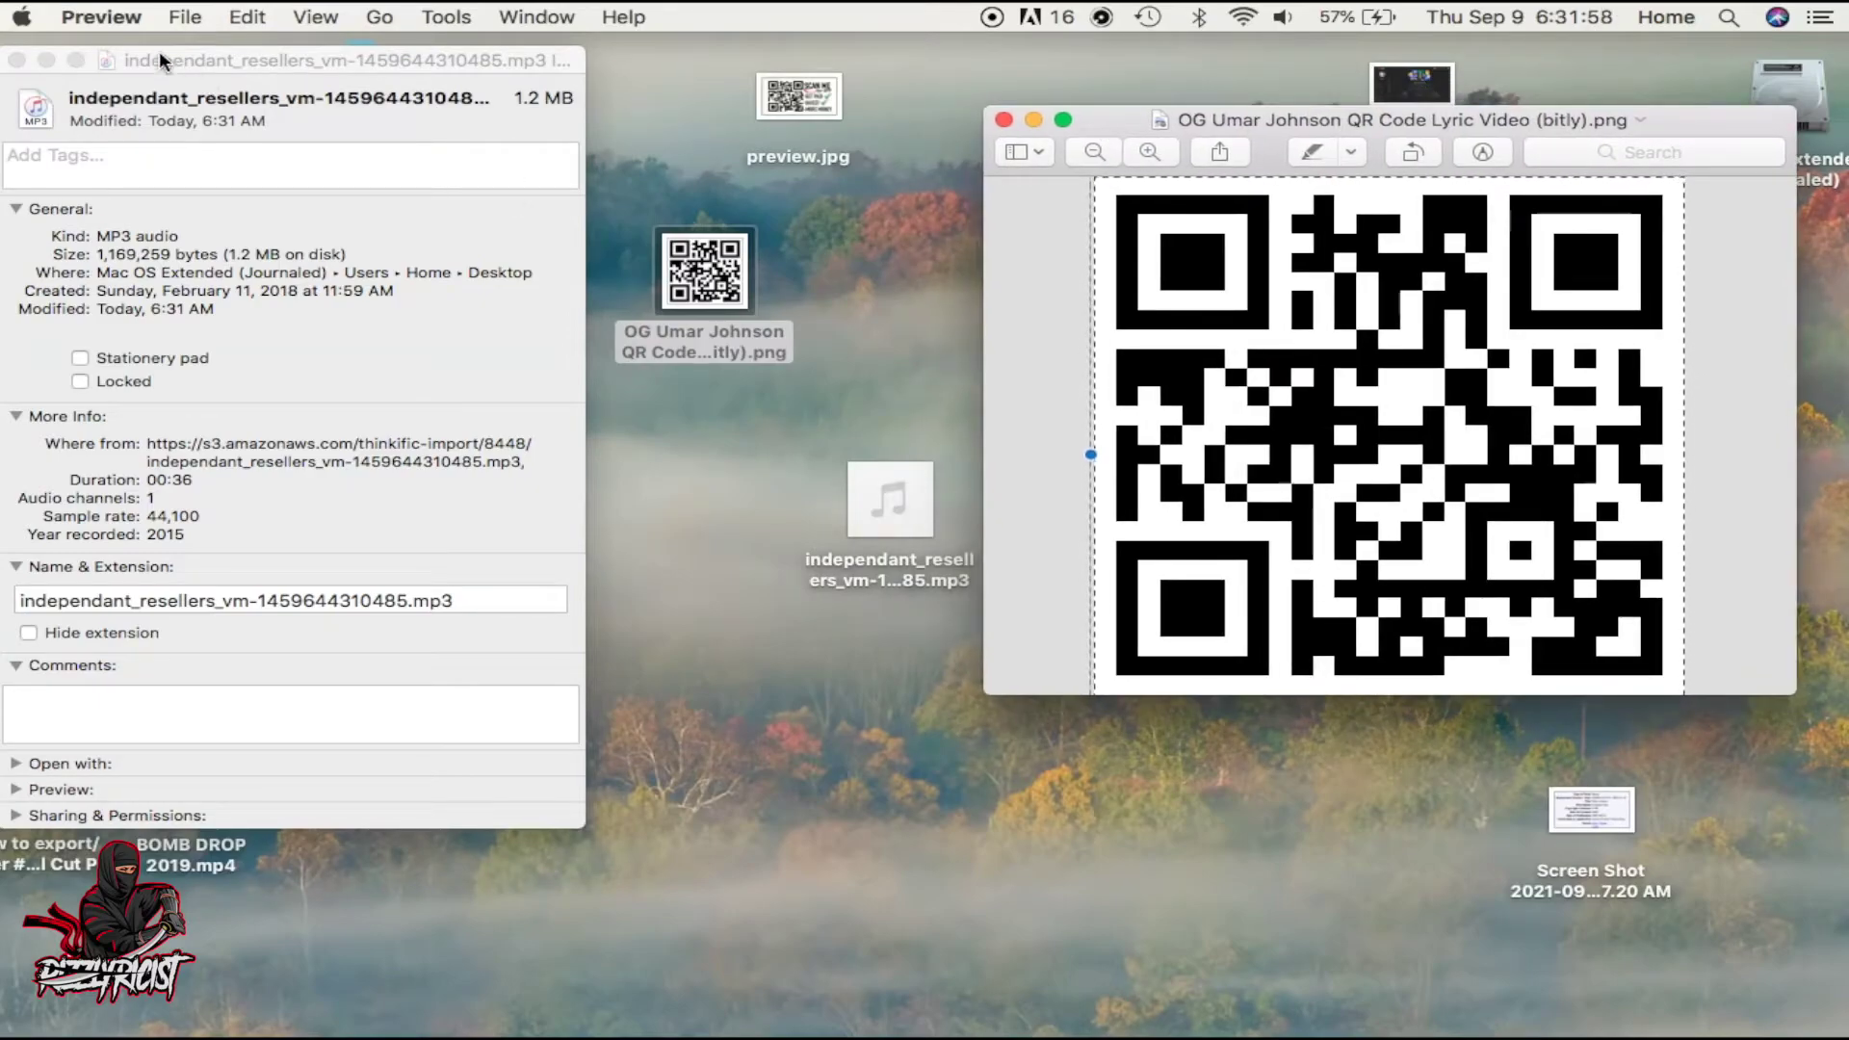
left_click(159, 55)
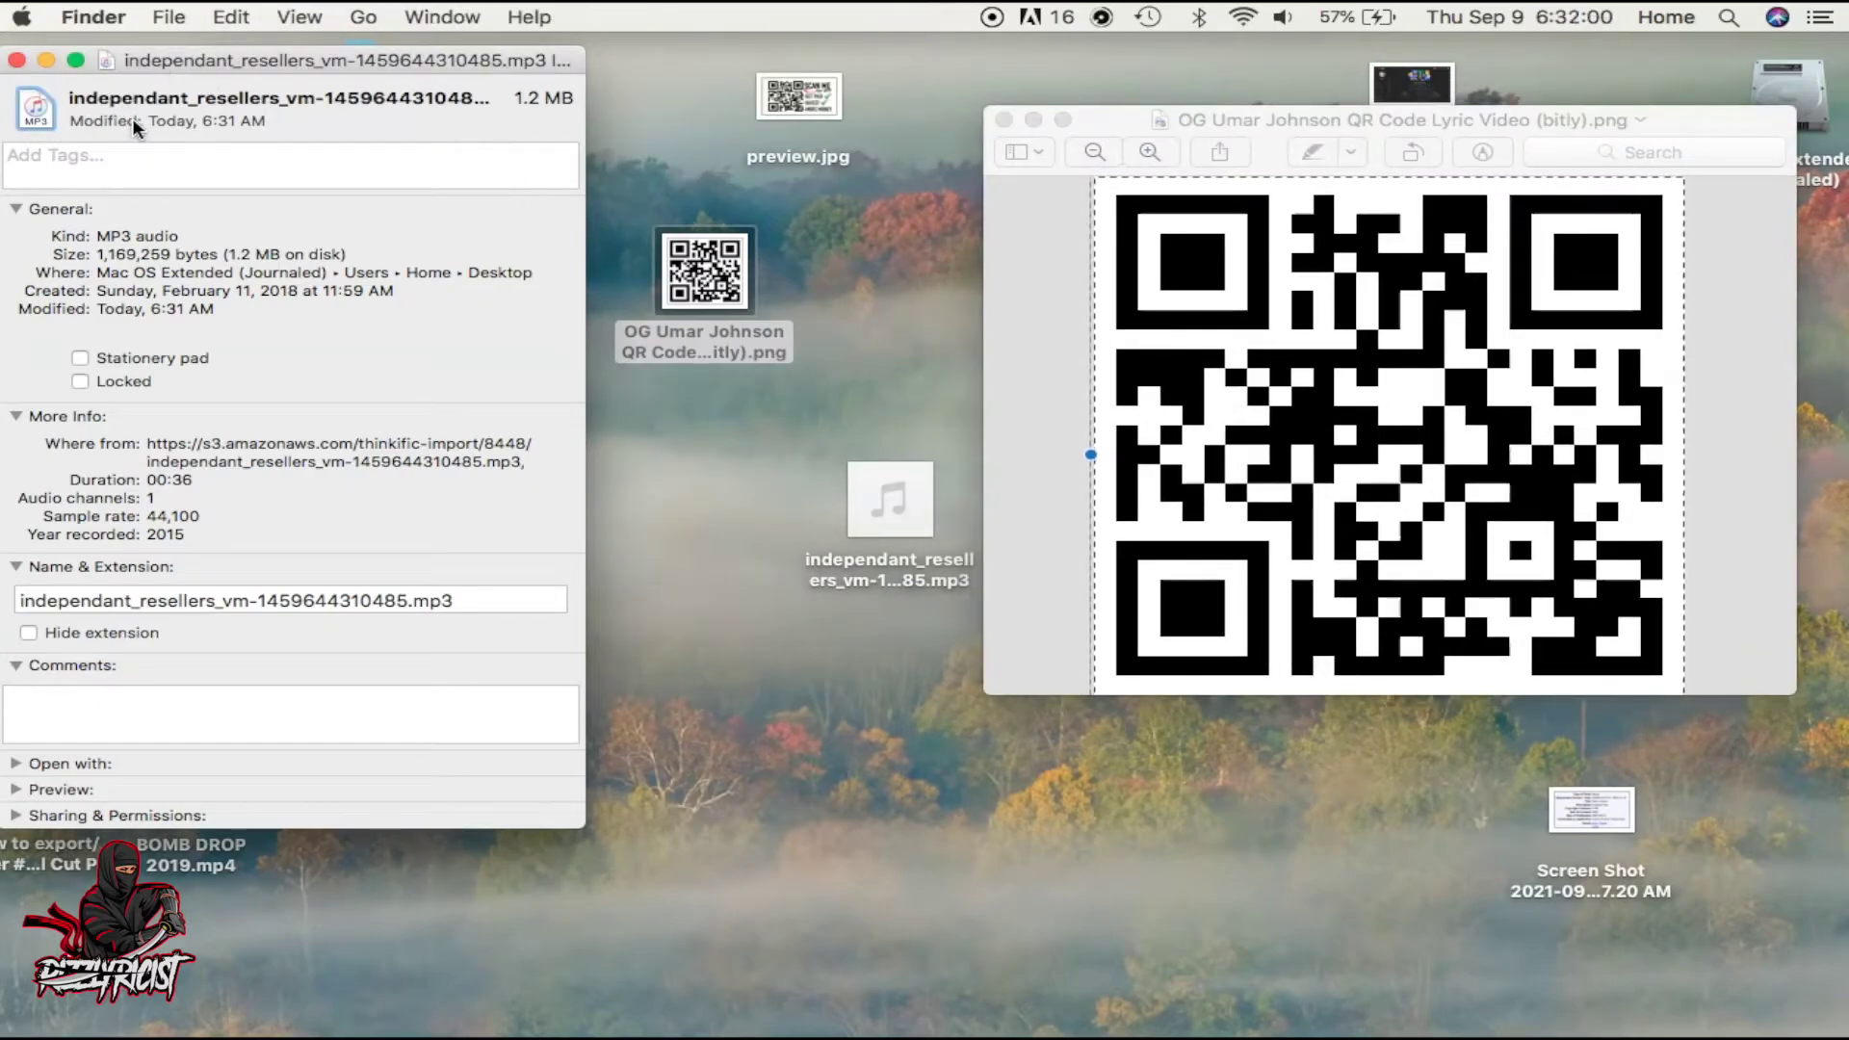
Paste the QR code as the MP3's icon and remove it, several times over
key("super+v")
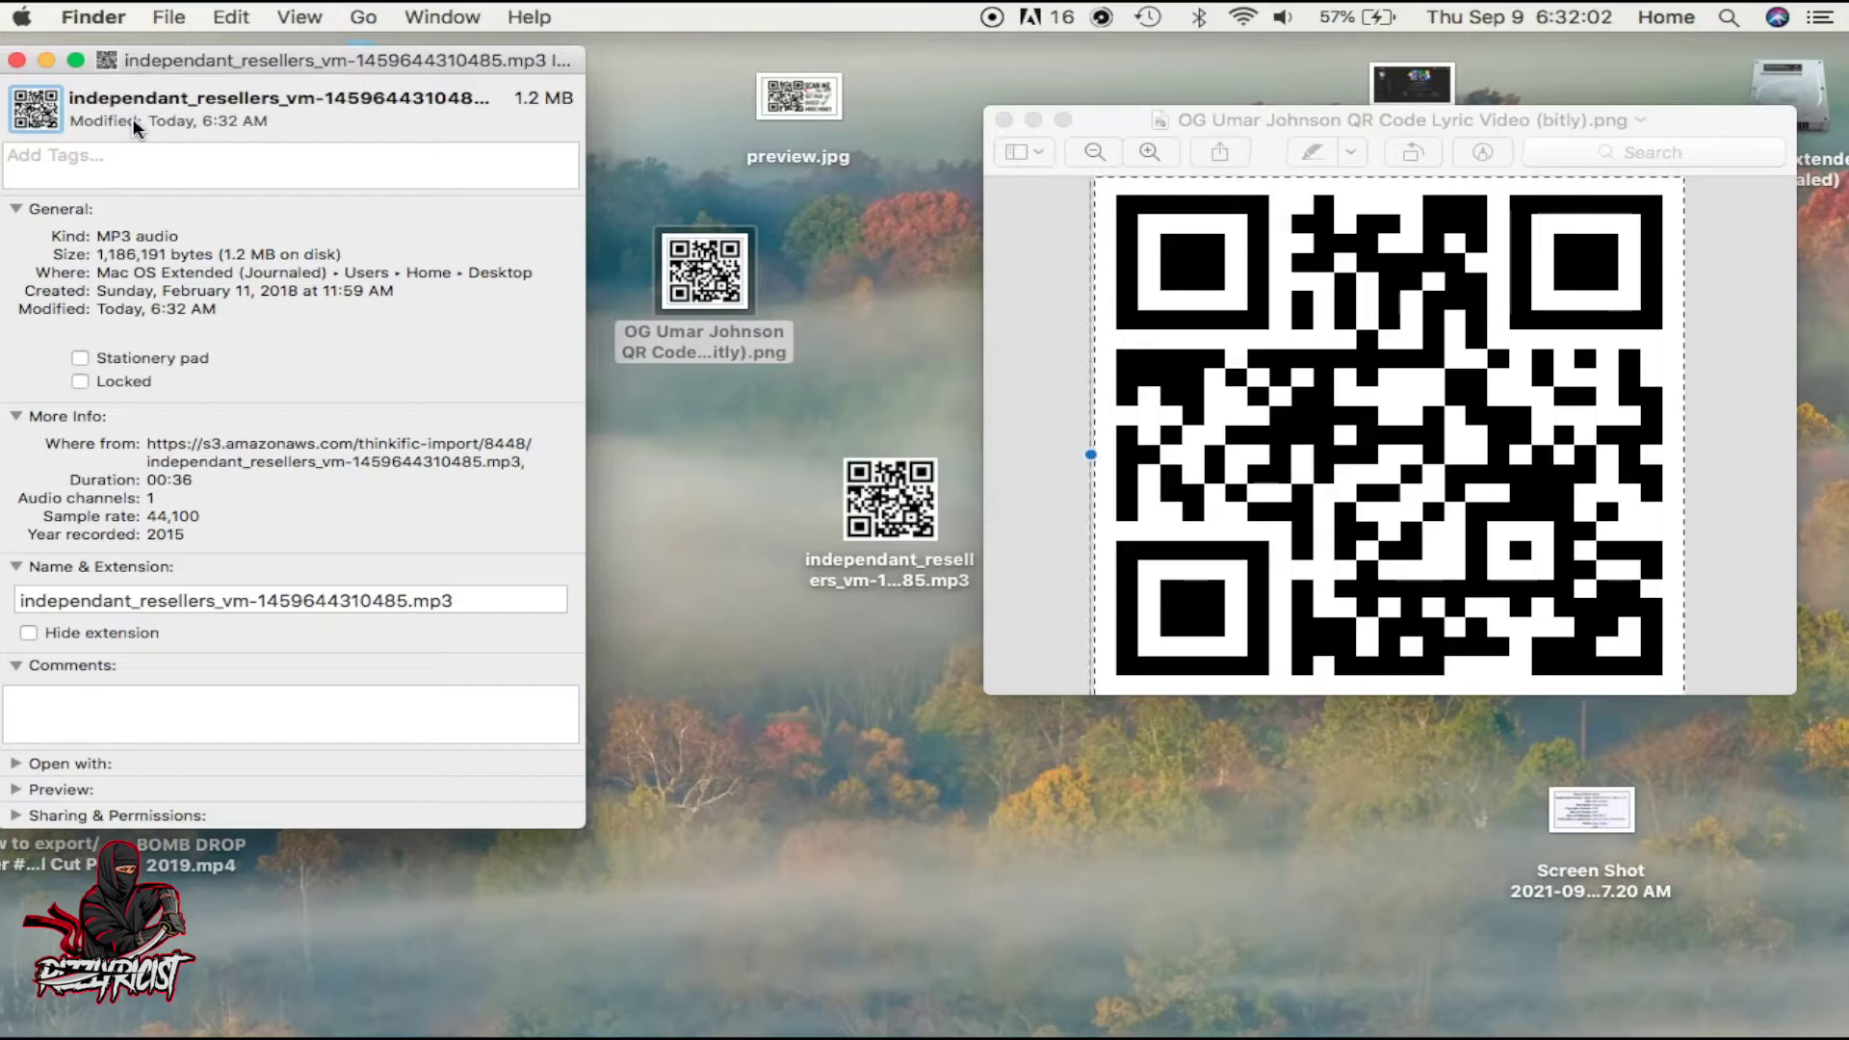
key("Delete")
key("super+v")
key("Delete")
key("super+v")
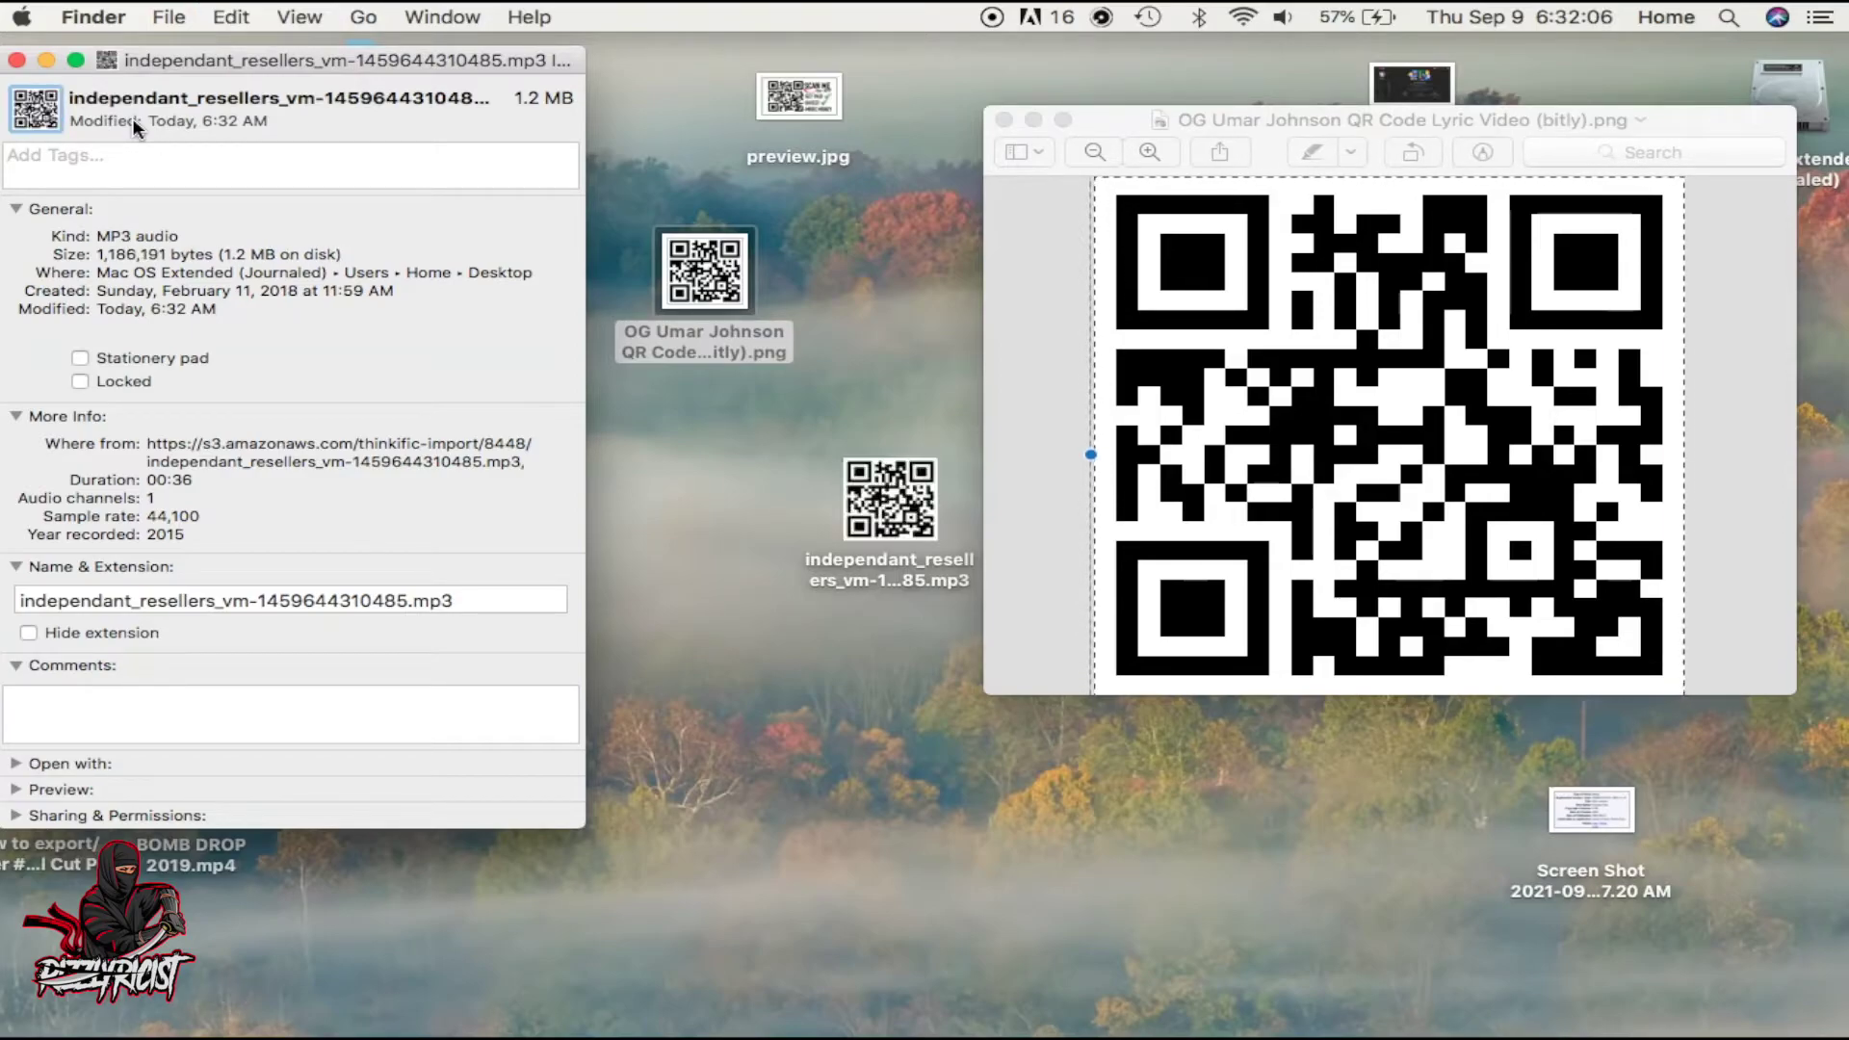
Dismiss the File menu, close the QR code window, and deselect its desktop icon
left_click(168, 20)
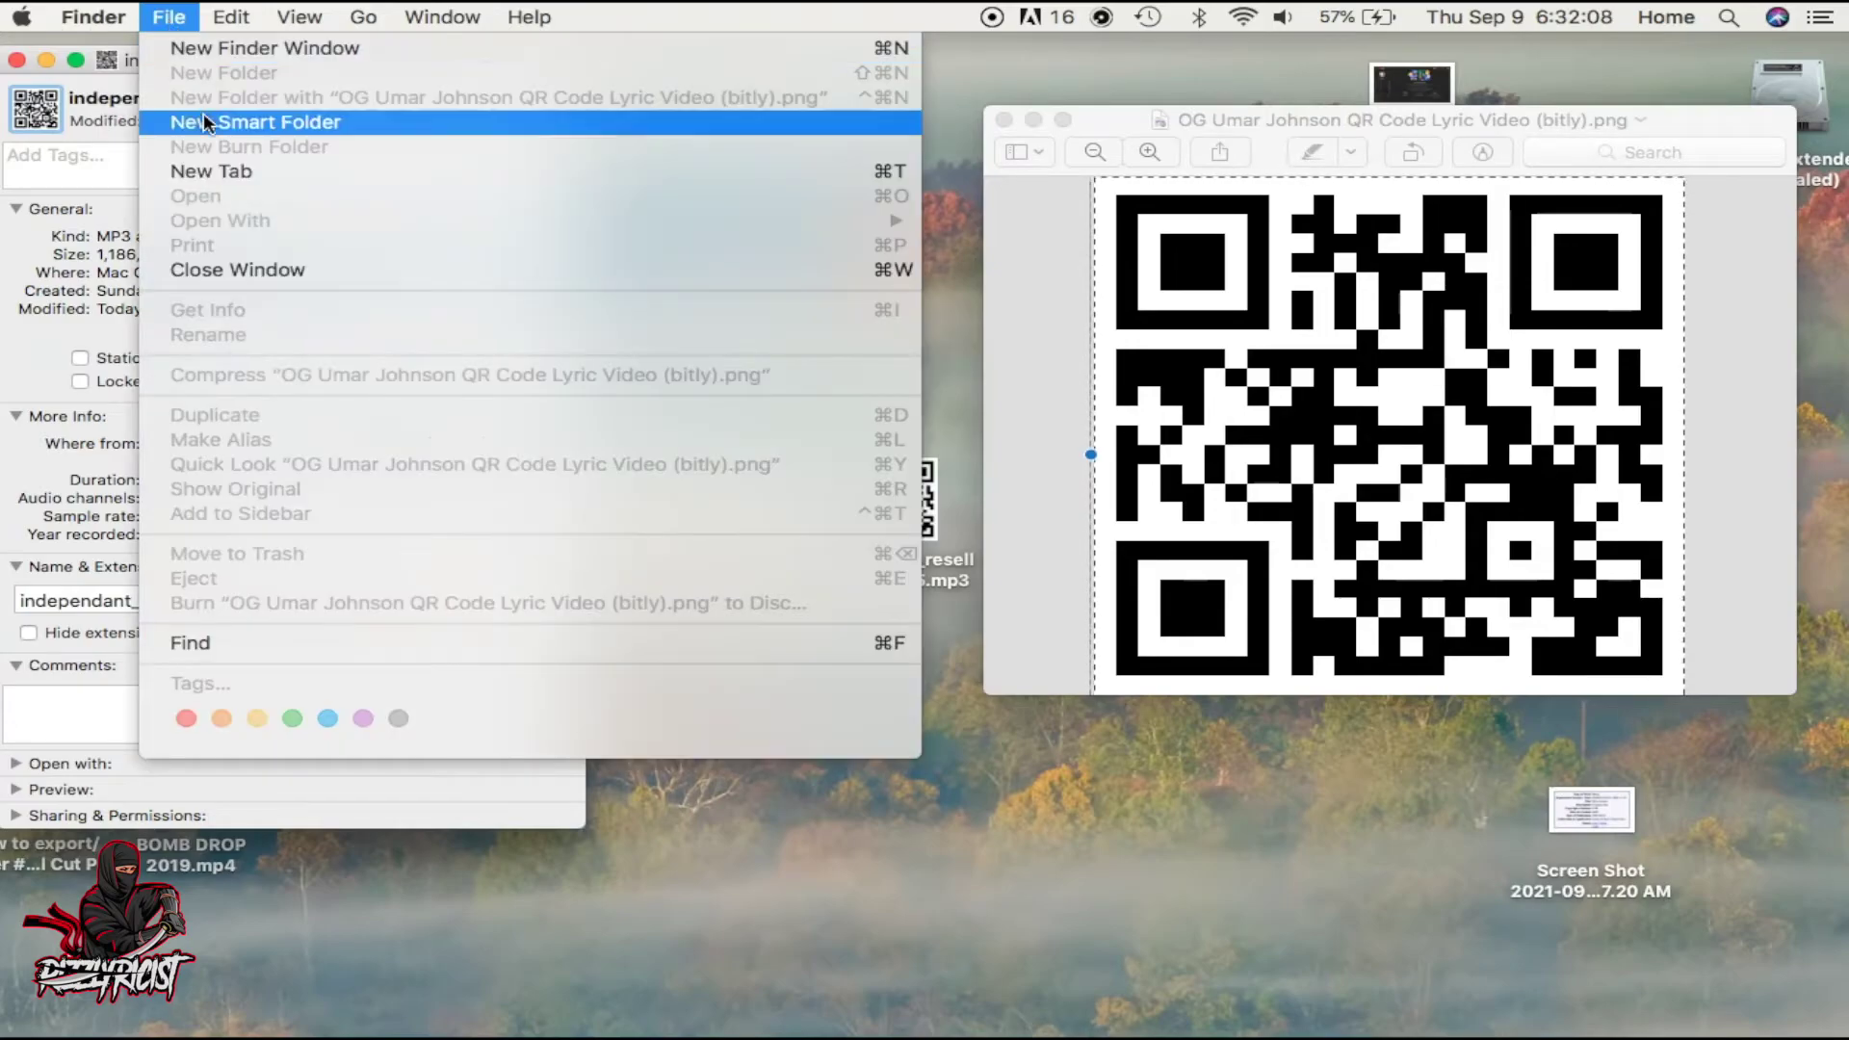
left_click(274, 283)
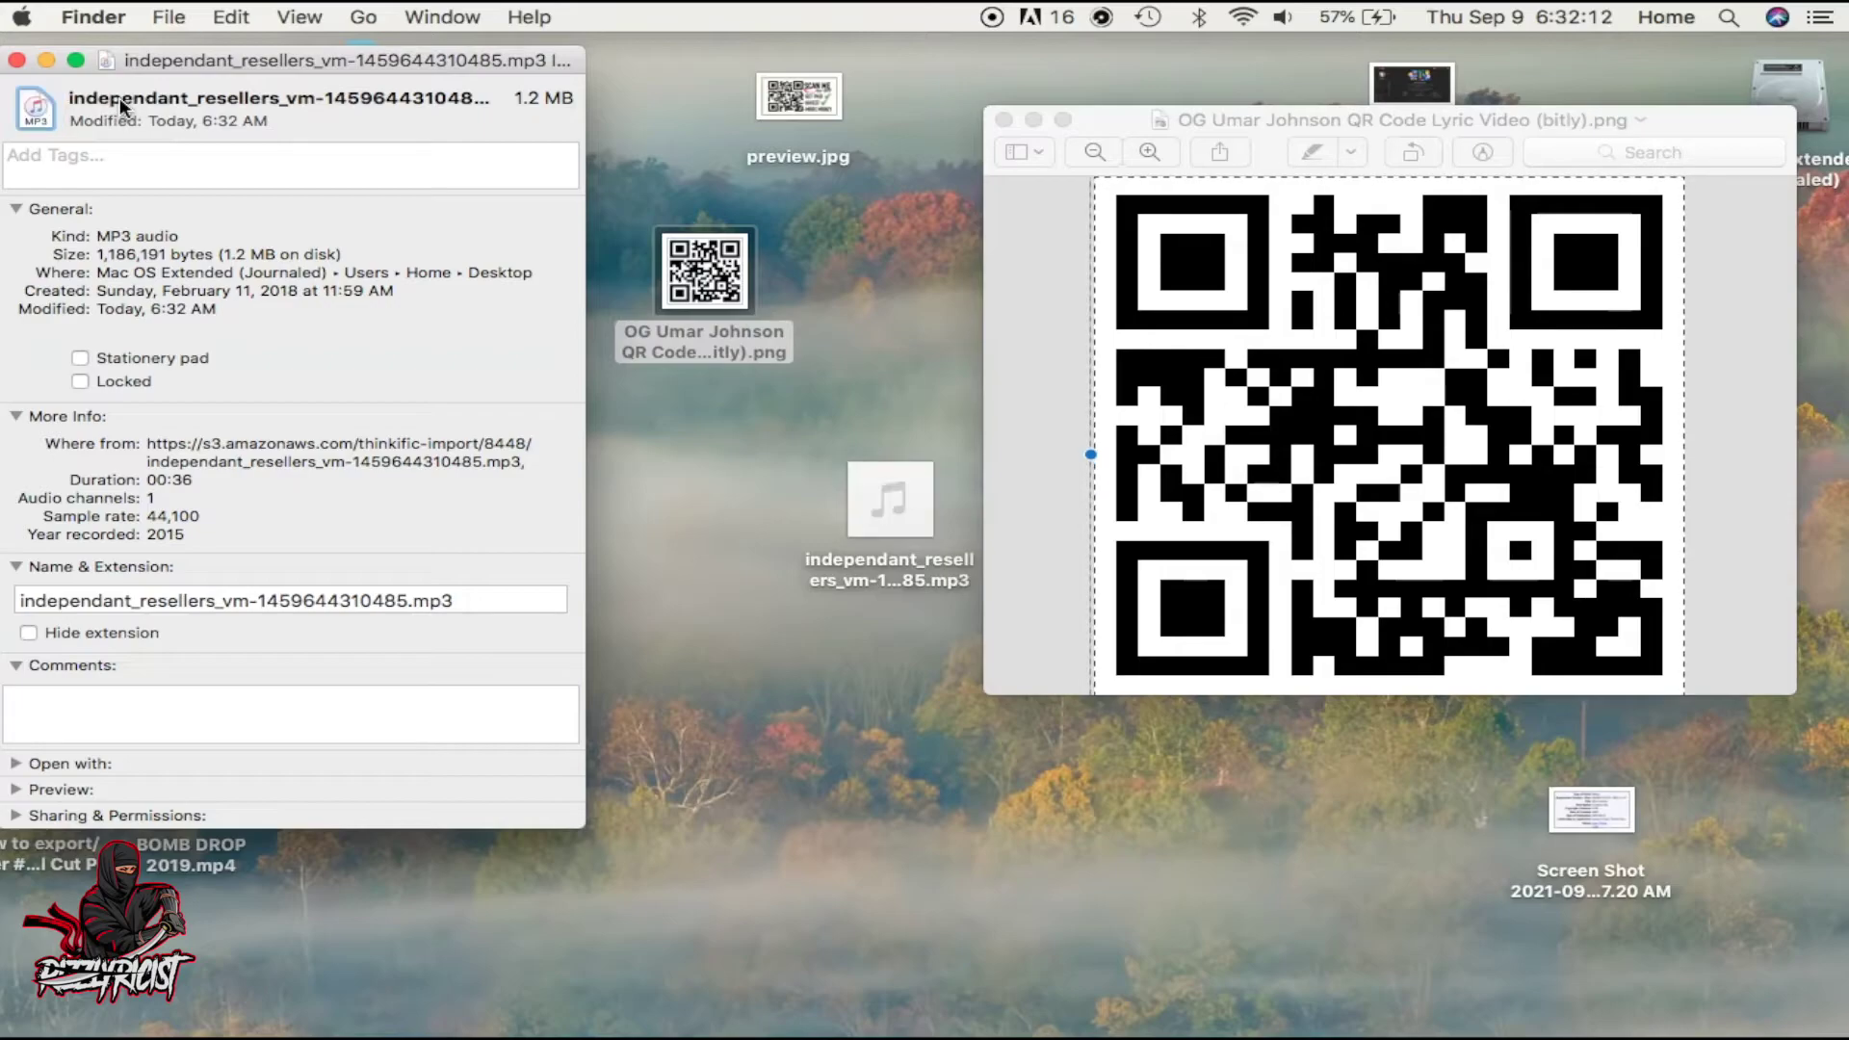
left_click(1004, 121)
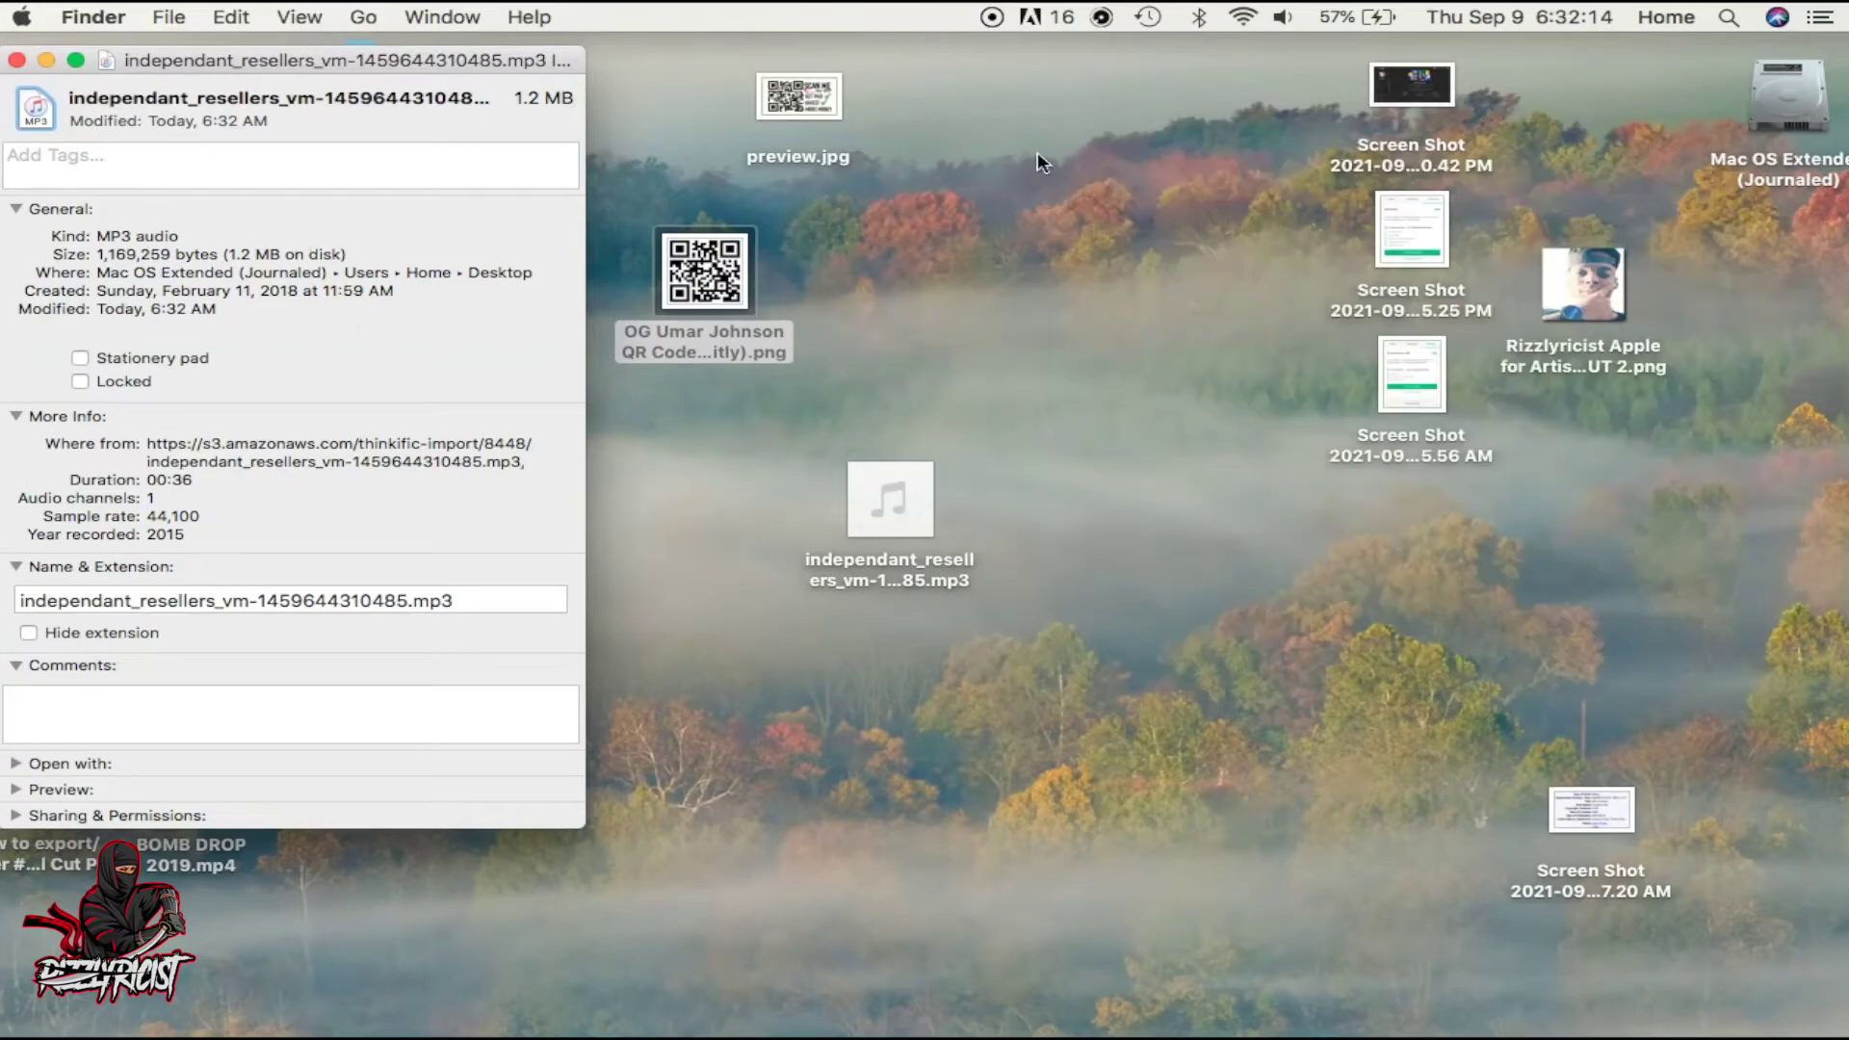
left_click(1403, 498)
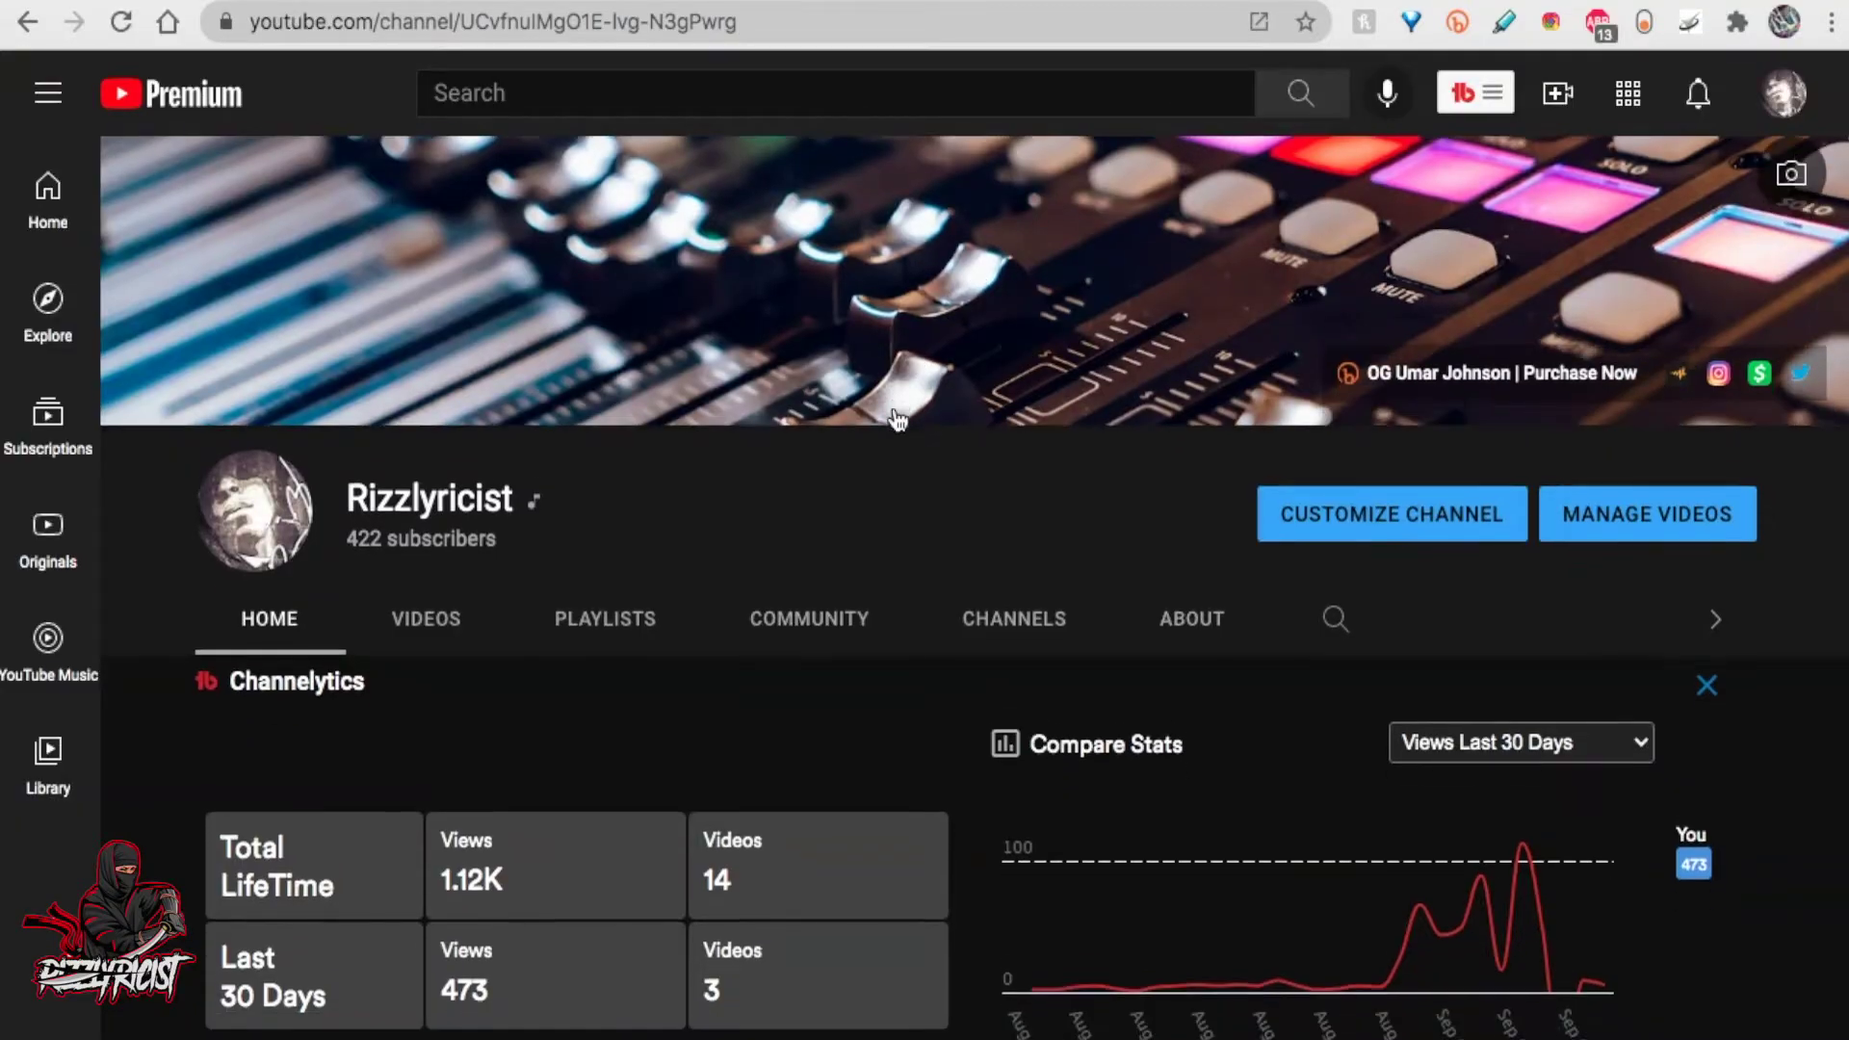
scroll(895, 419, "down", 2)
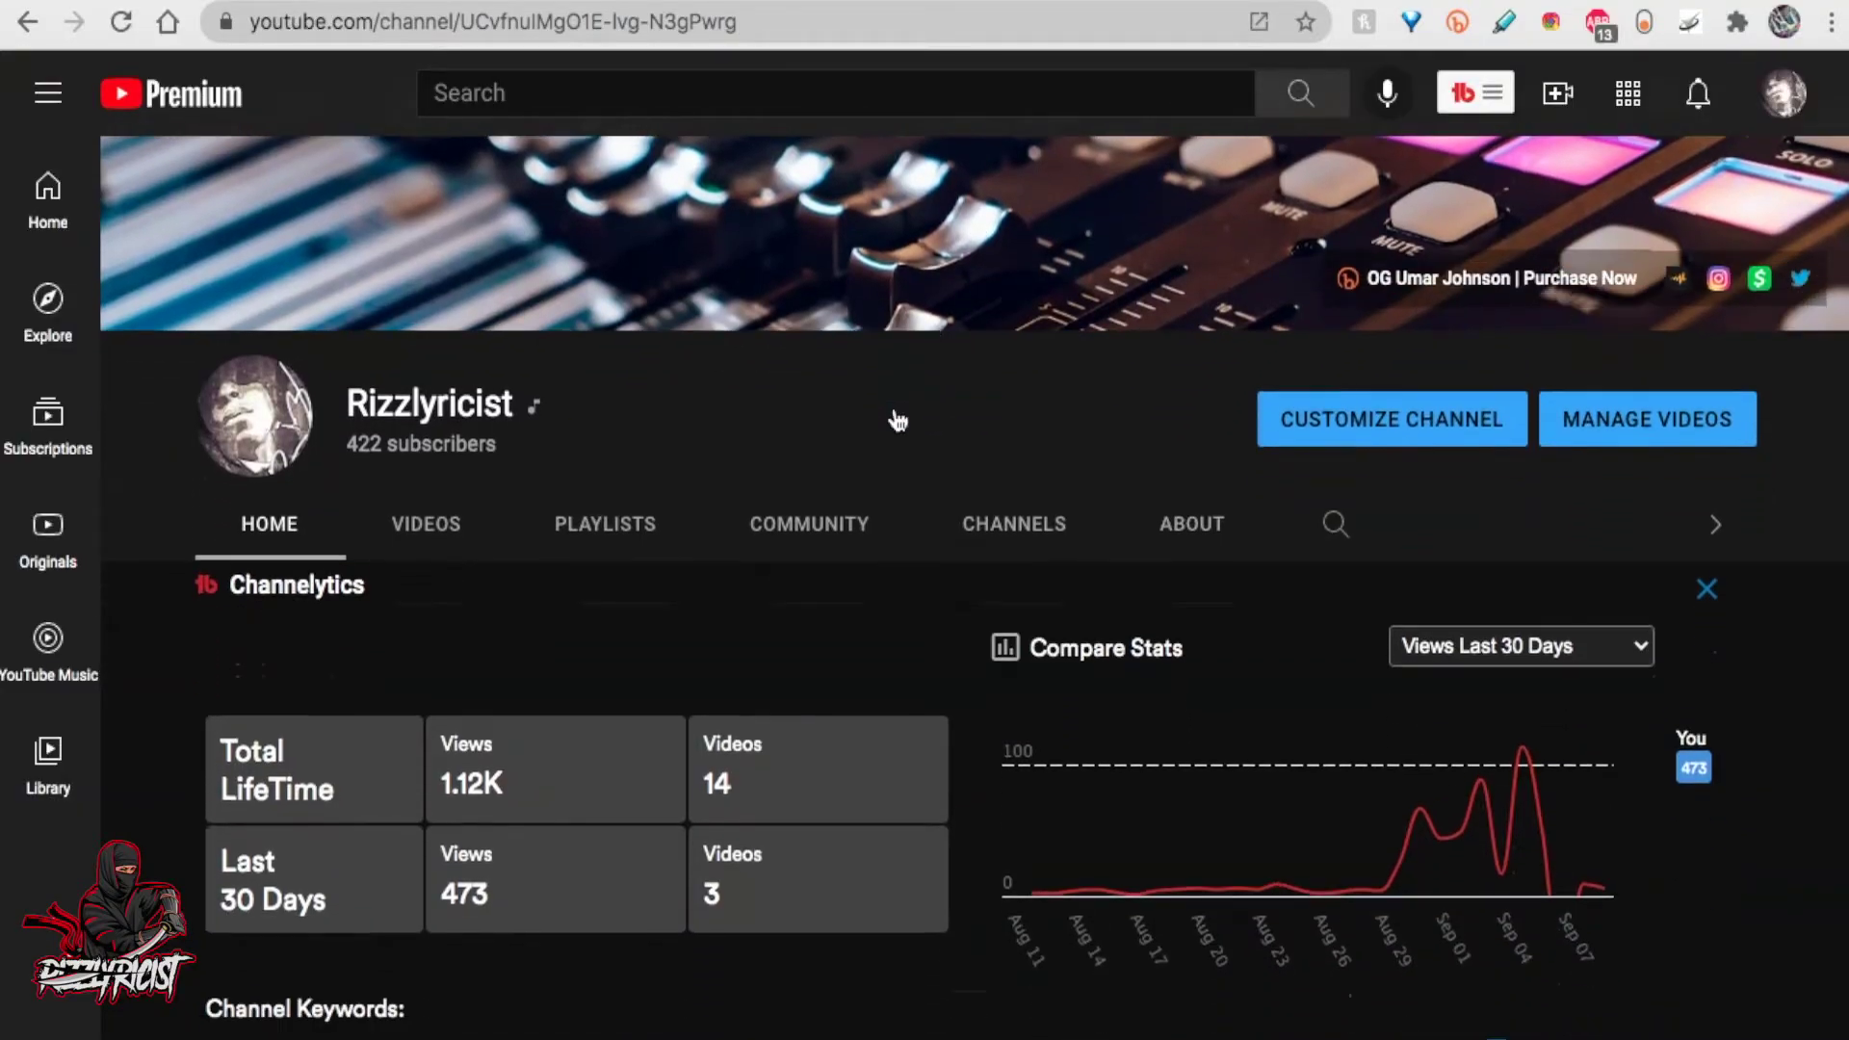